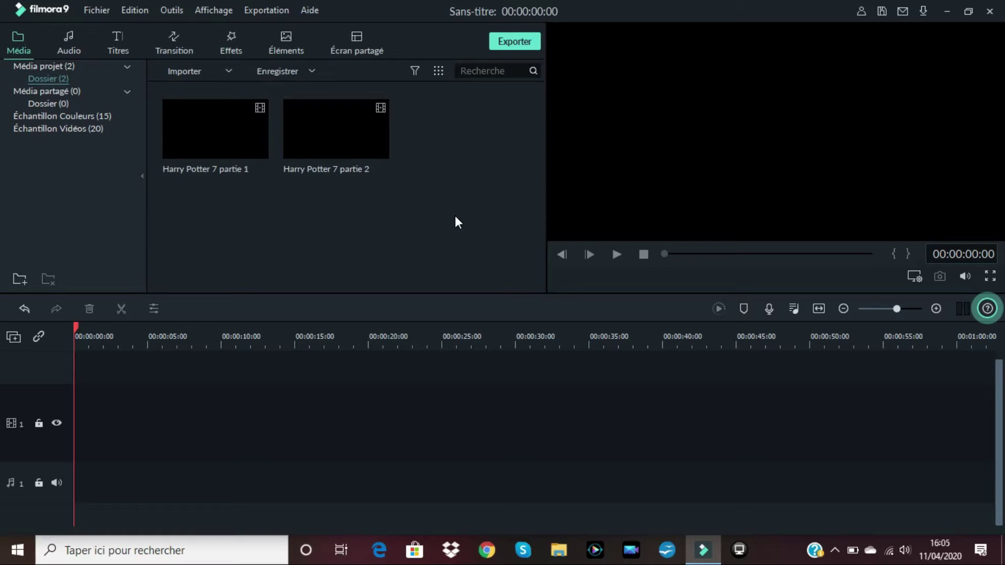
Browse the built-in music and sound collection in the audio library
left_click(69, 44)
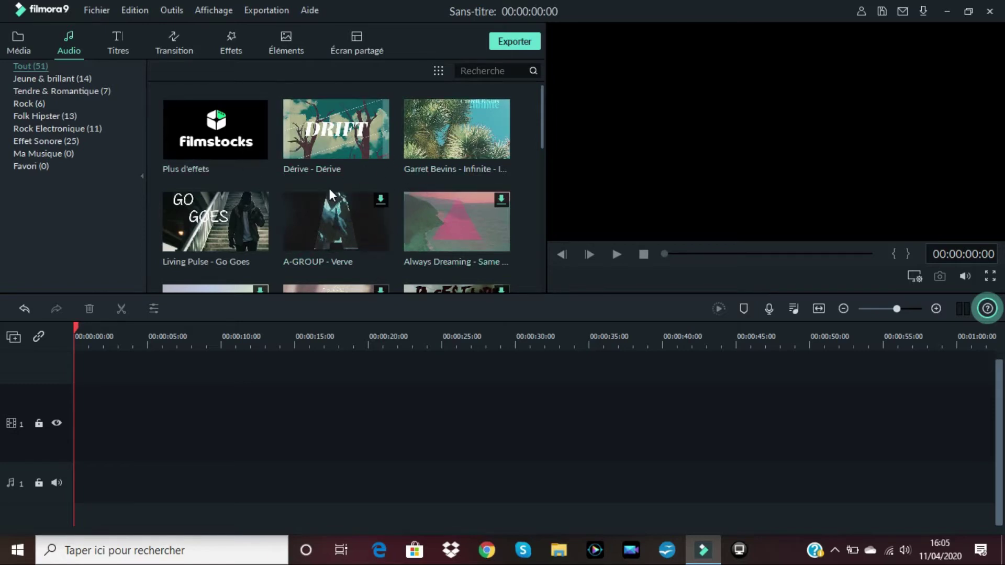
scroll(419, 147, "down", 6)
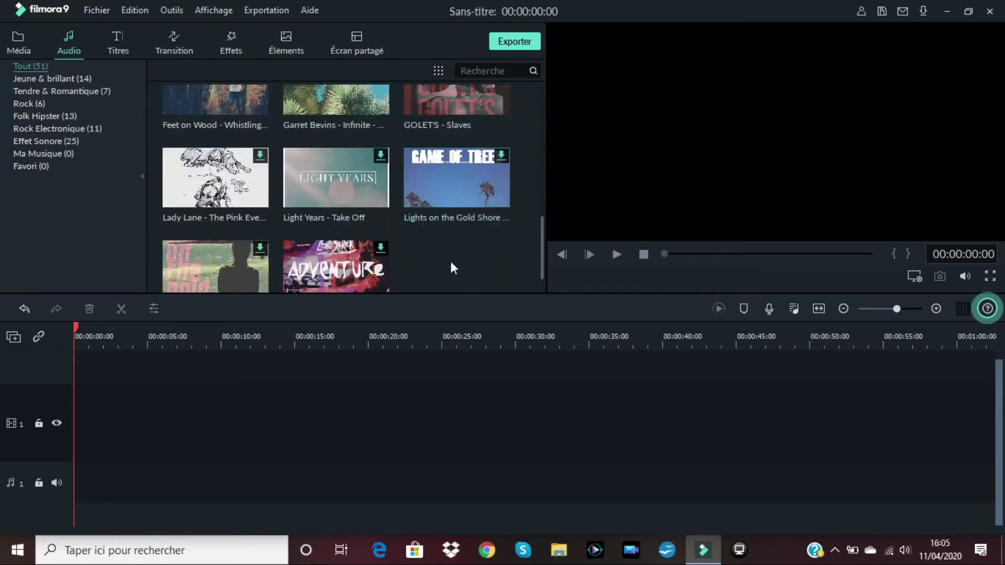
scroll(440, 231, "up", 3)
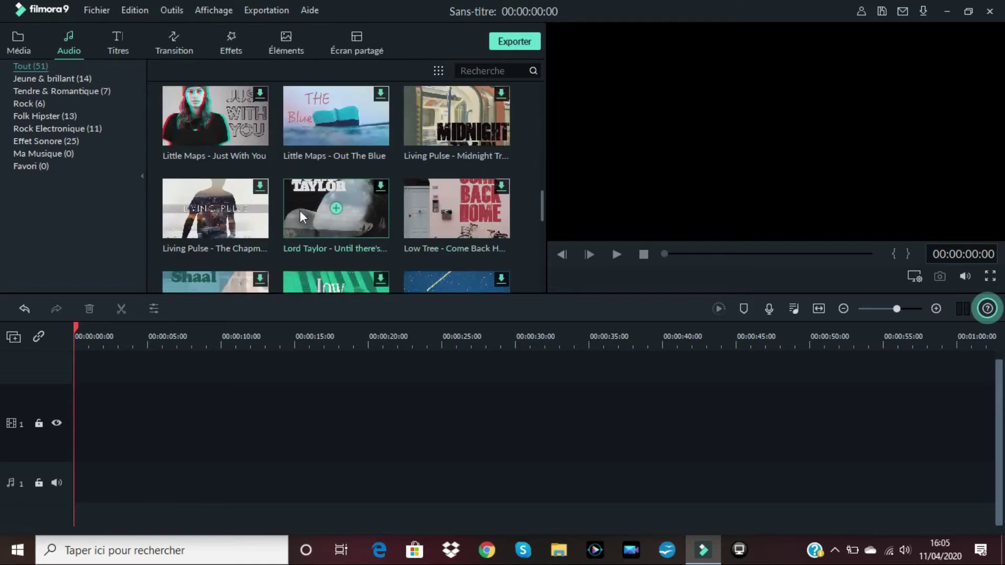
scroll(312, 217, "up", 4)
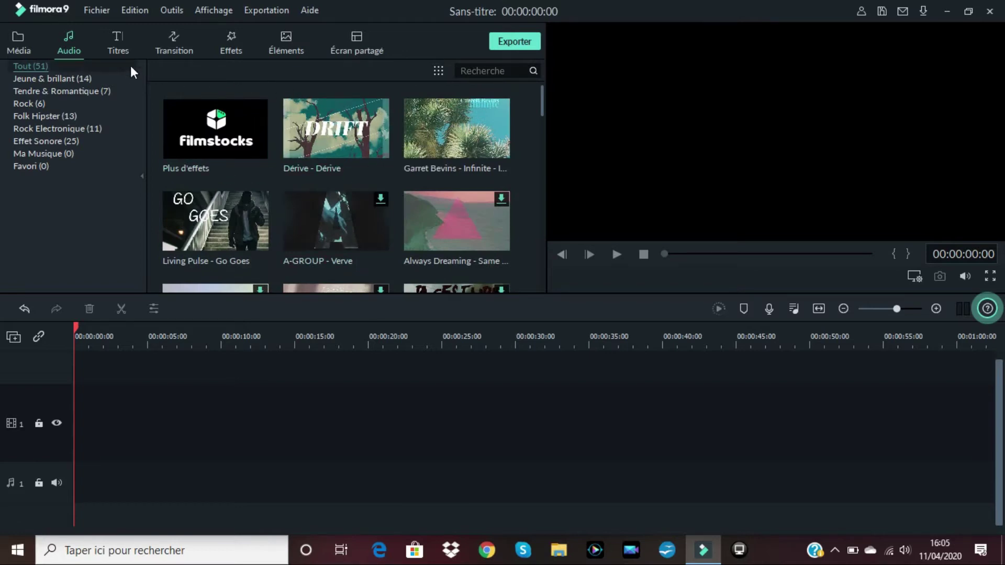
Show the title templates and play a preview of Crédits 1, pausing it partway through
left_click(115, 34)
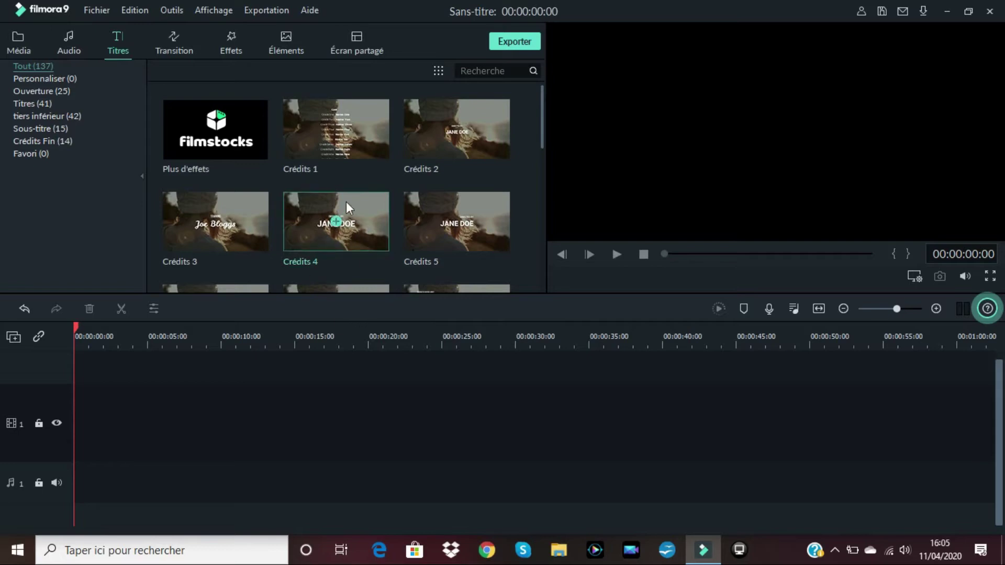
left_click(367, 135)
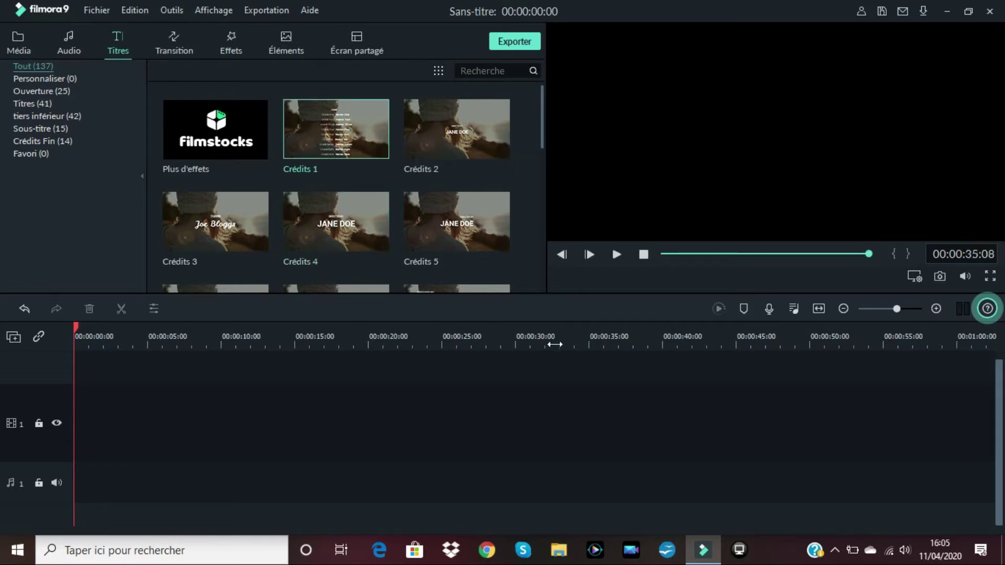
left_click(616, 256)
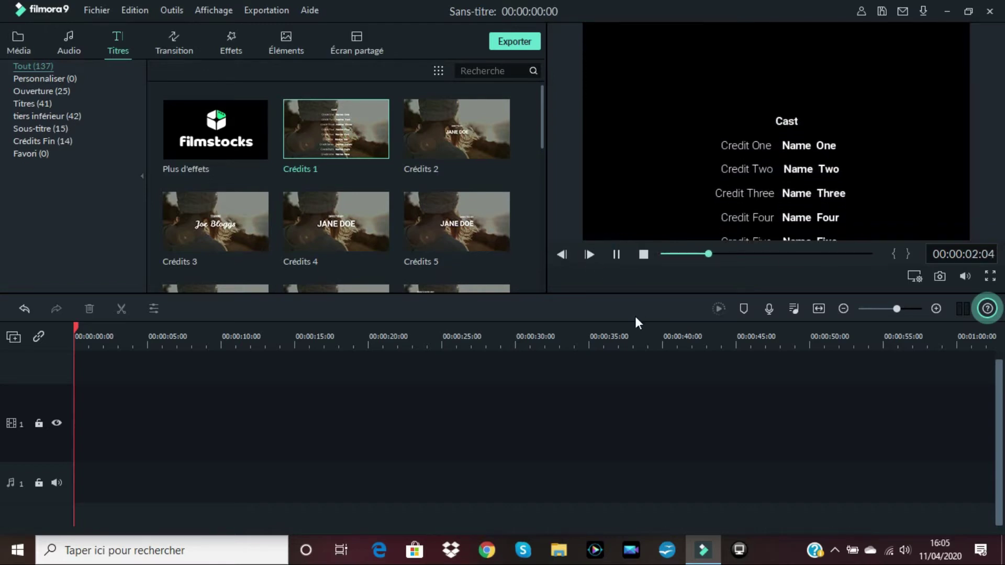
left_click(617, 255)
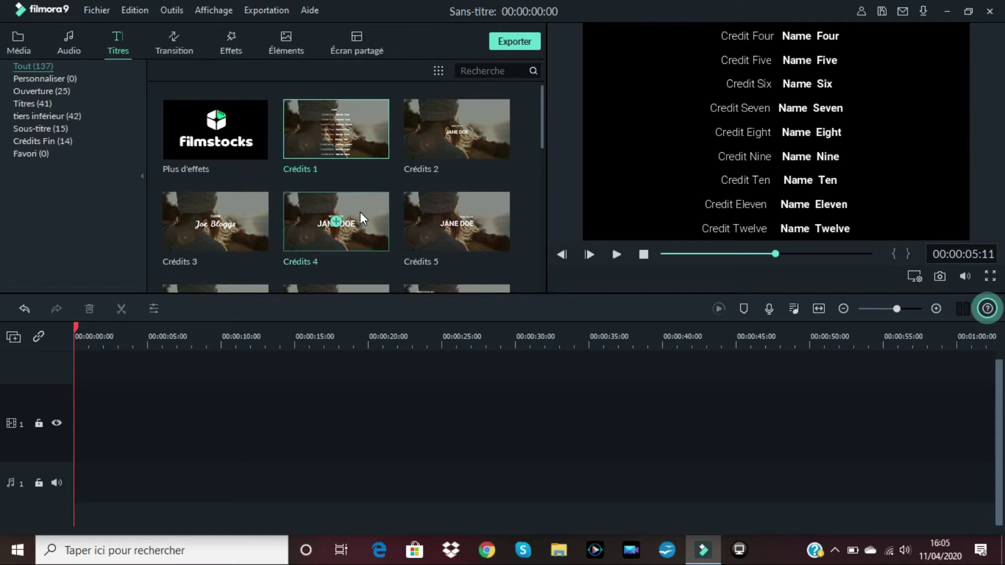
Find the Crédits 10 title template and play its preview, then return to the start of the title list
scroll(361, 212, "down", 3)
left_click(372, 194)
left_click(617, 255)
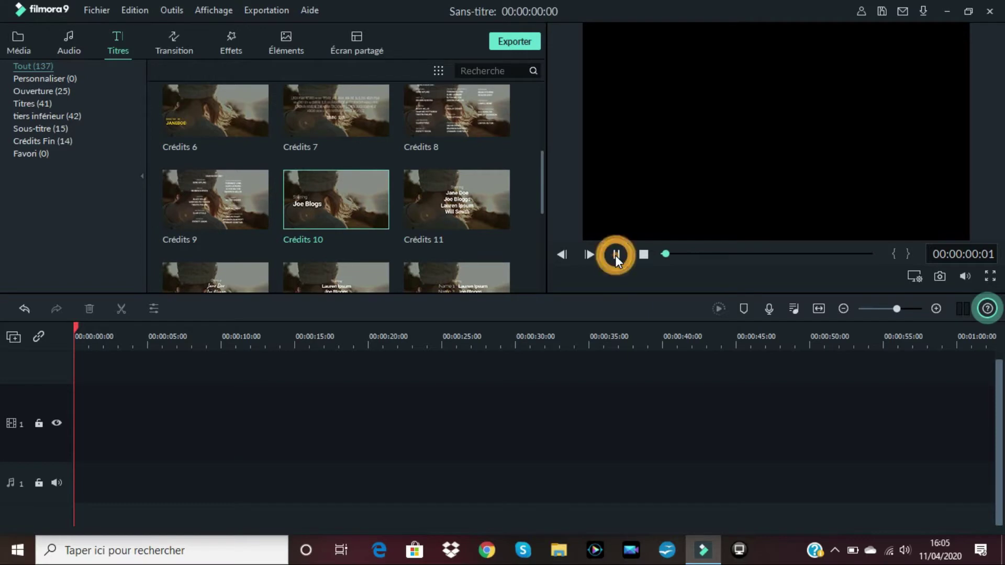
left_click(615, 256)
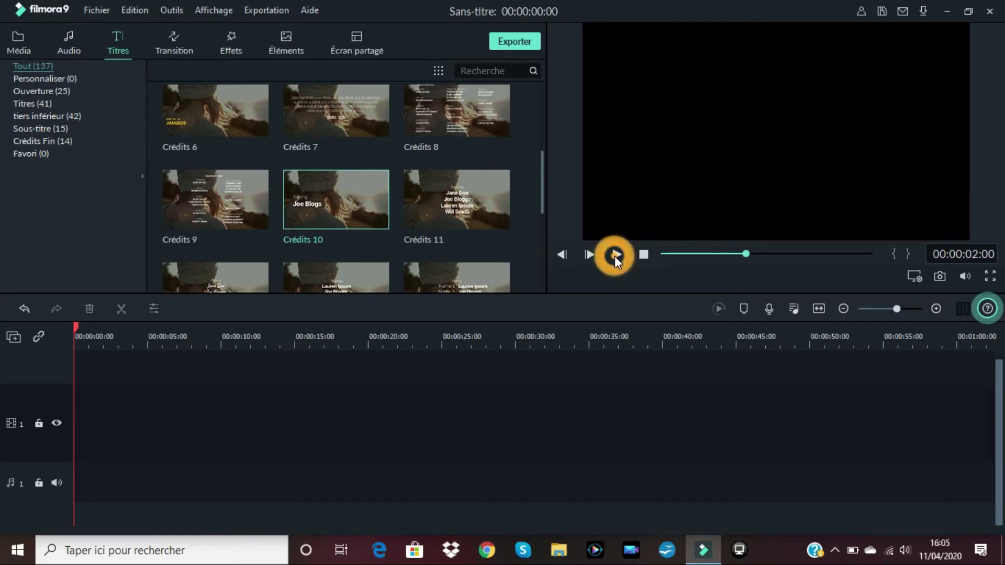
scroll(324, 193, "up", 5)
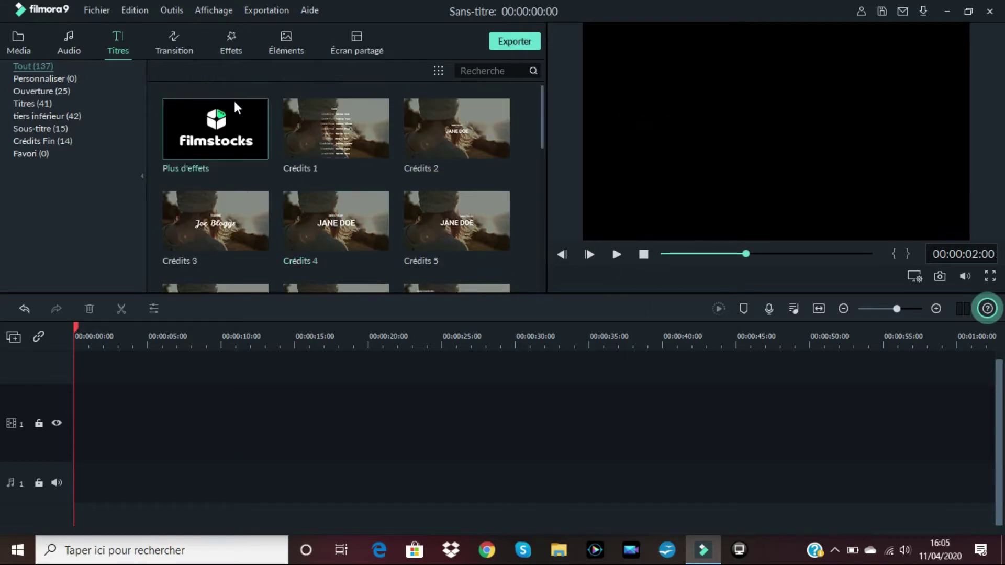
Browse the complete collection of transitions and return to the start of the list
left_click(174, 42)
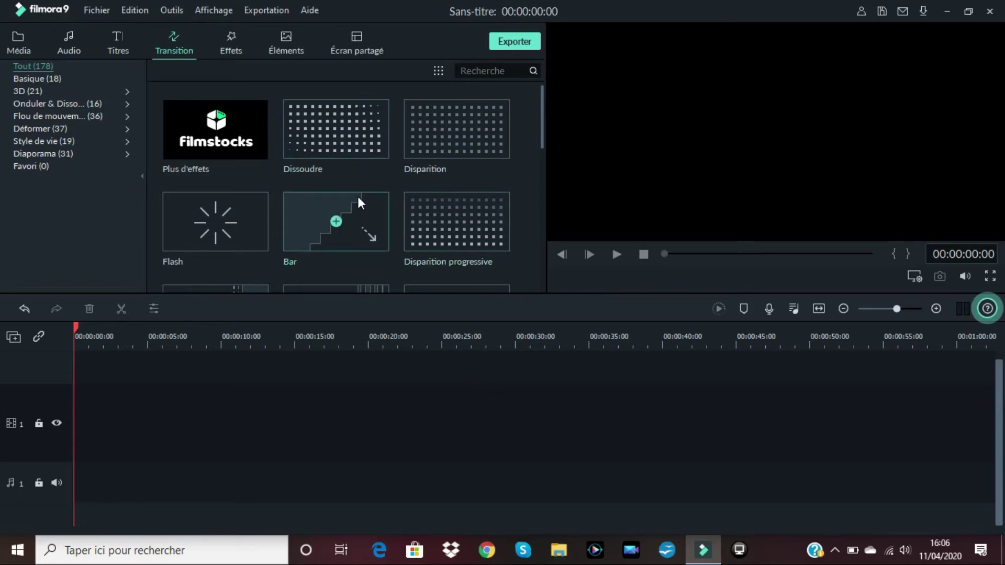
scroll(360, 198, "down", 8)
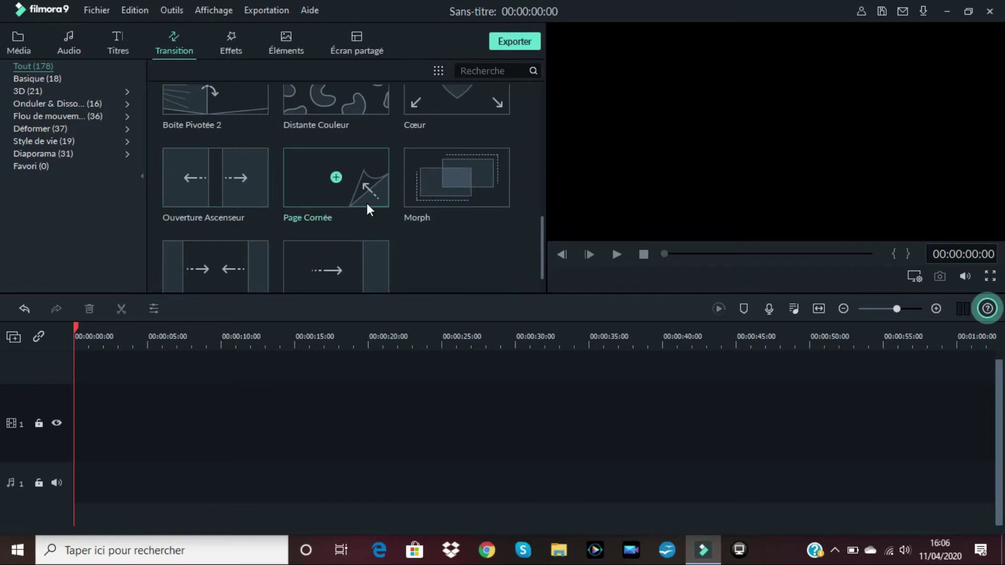
scroll(368, 204, "up", 3)
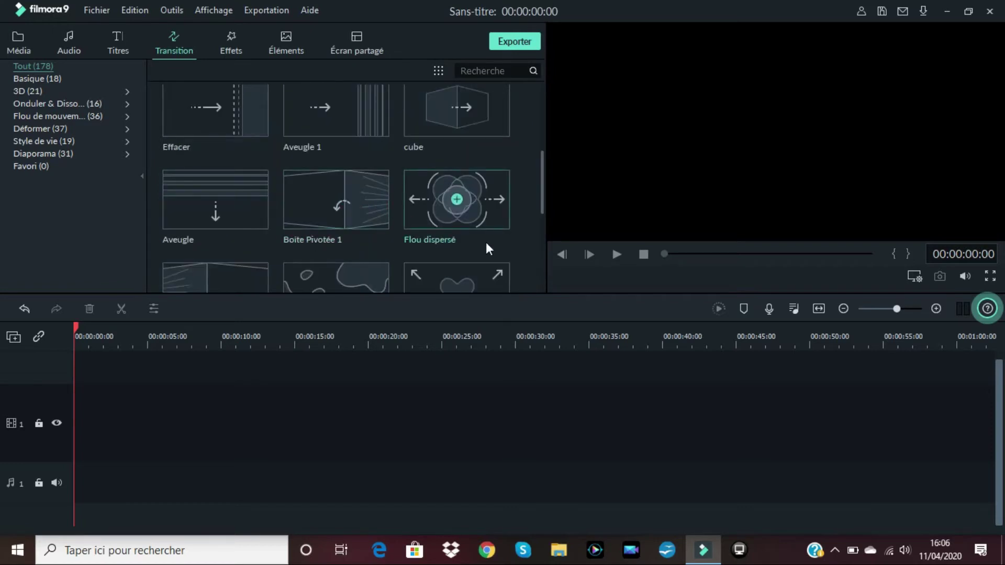
scroll(486, 246, "down", 3)
scroll(477, 237, "down", 4)
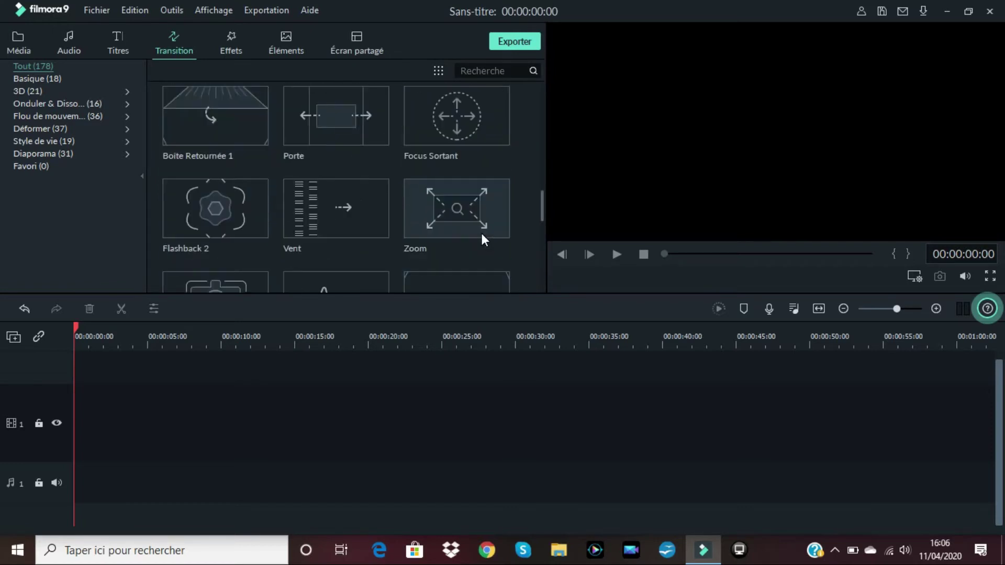
scroll(481, 231, "down", 10)
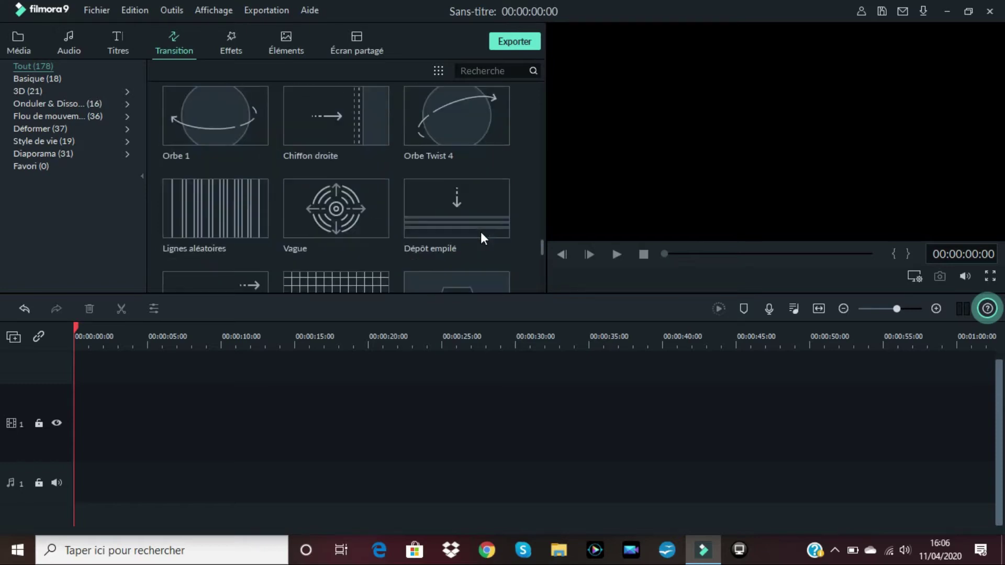
scroll(487, 256, "up", 20)
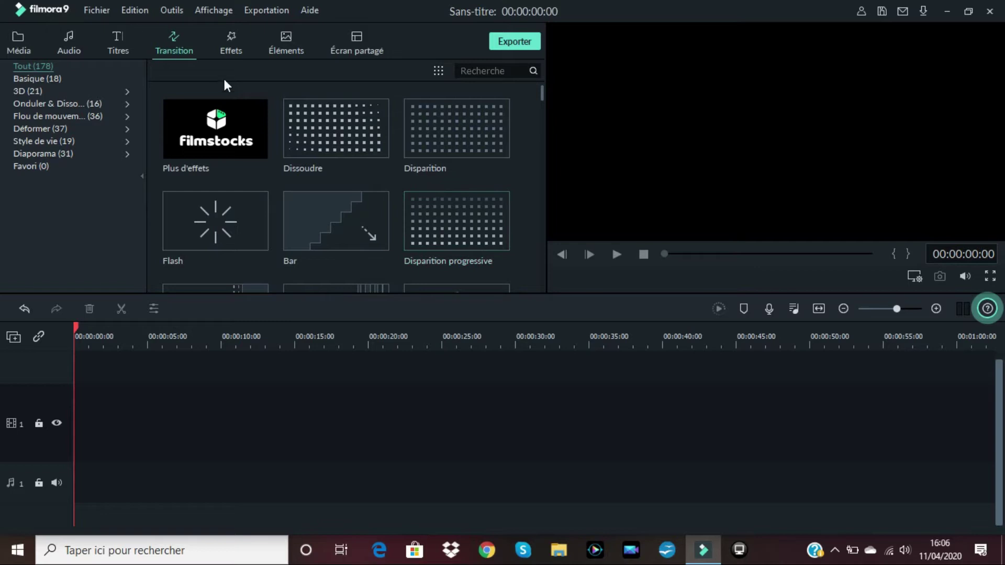
Examine the effects library, including its filter and overlay categories and the available effect thumbnails
left_click(233, 39)
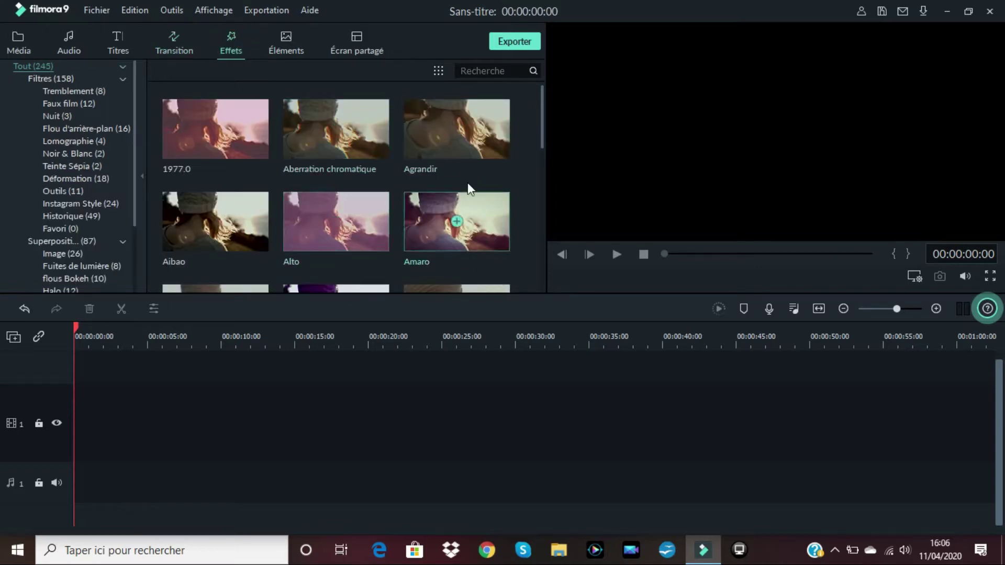
scroll(391, 178, "down", 3)
scroll(103, 215, "down", 3)
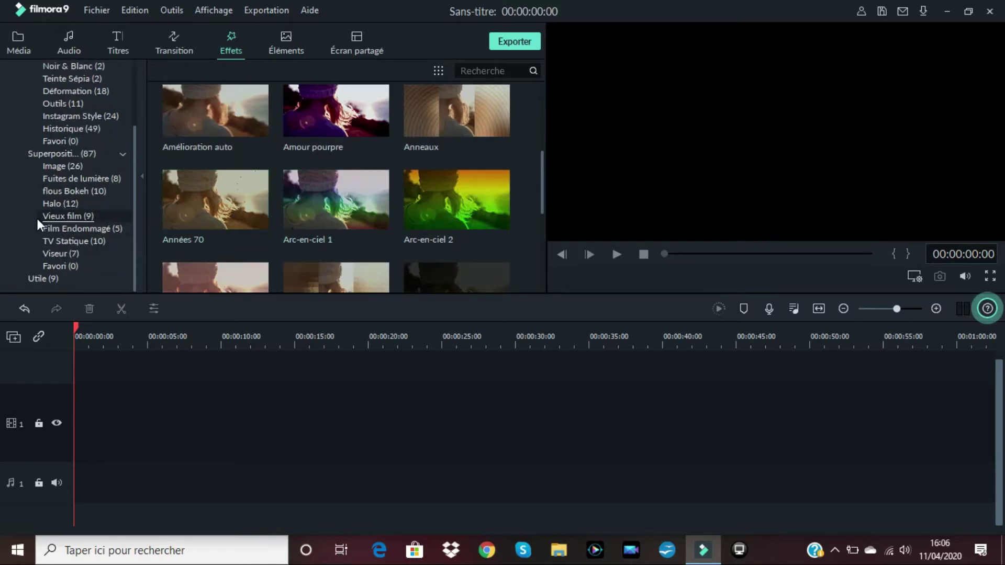
scroll(37, 218, "up", 3)
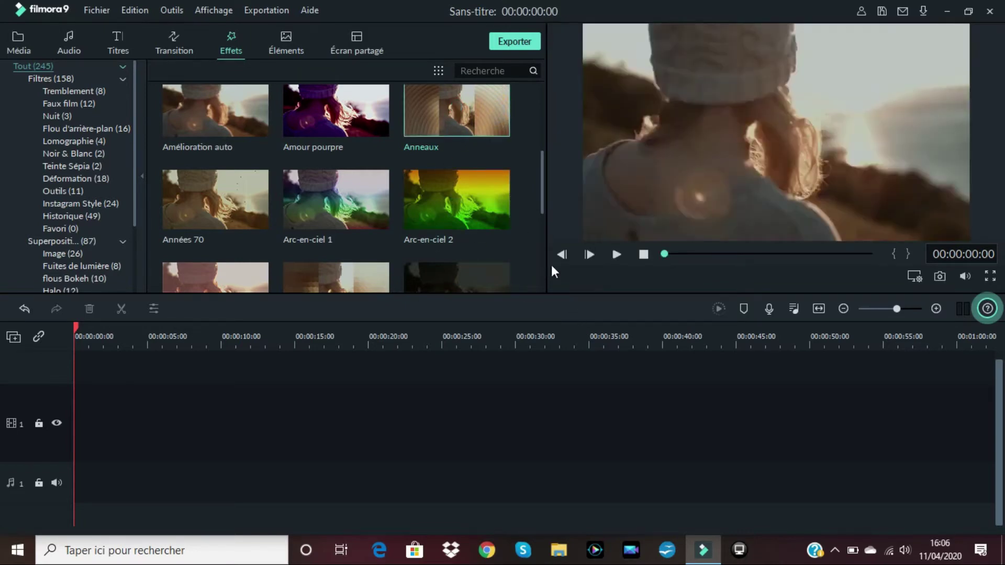
scroll(371, 208, "down", 3)
scroll(372, 209, "down", 1)
scroll(419, 224, "down", 5)
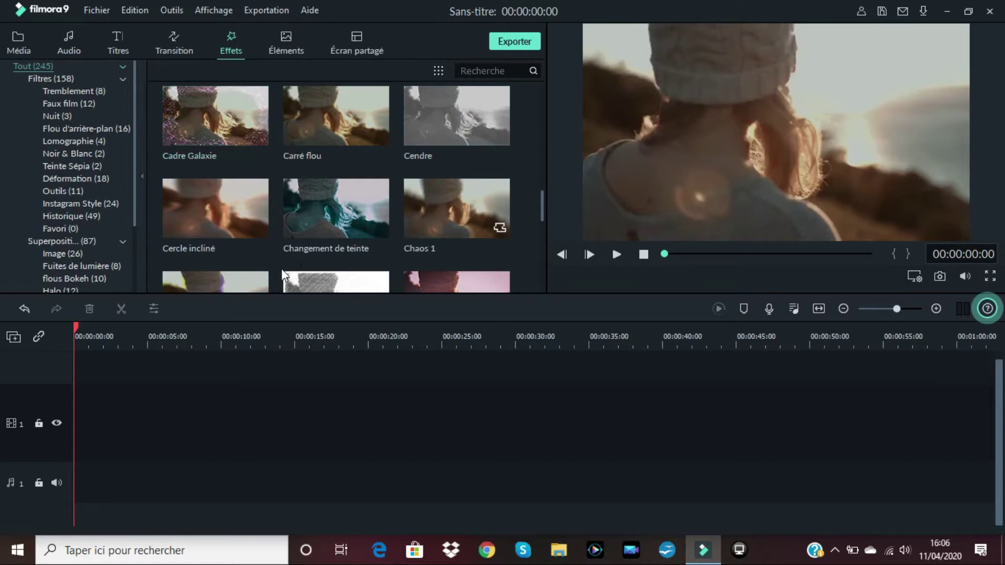
scroll(325, 249, "down", 3)
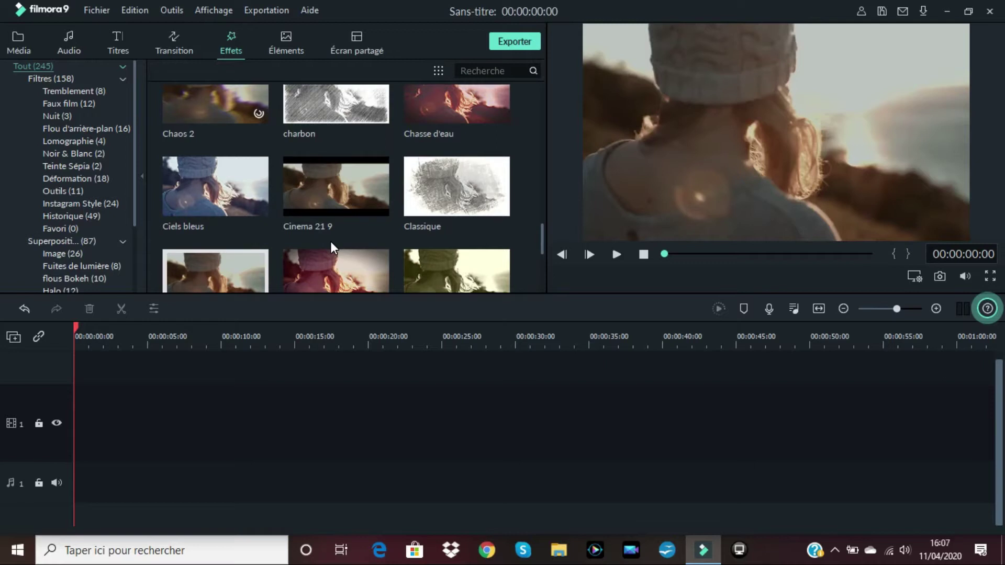
scroll(338, 233, "down", 5)
scroll(352, 216, "down", 3)
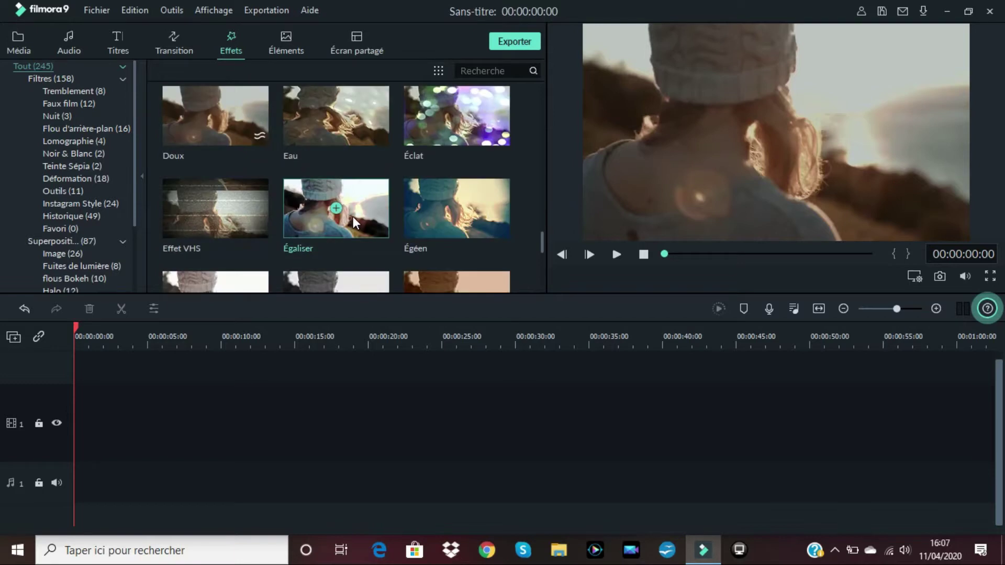
scroll(353, 216, "down", 3)
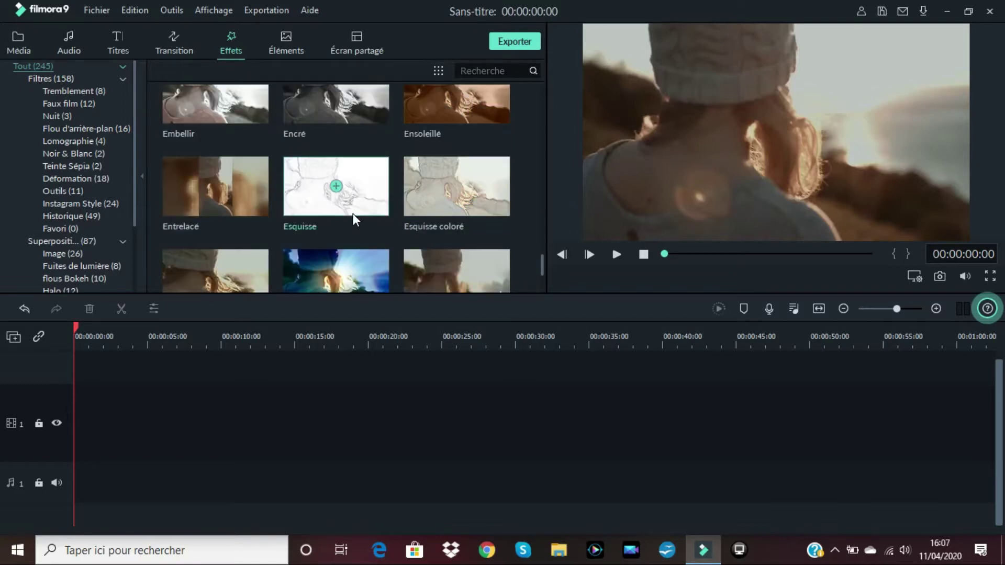
scroll(353, 215, "down", 3)
scroll(353, 215, "up", 10)
scroll(351, 218, "up", 10)
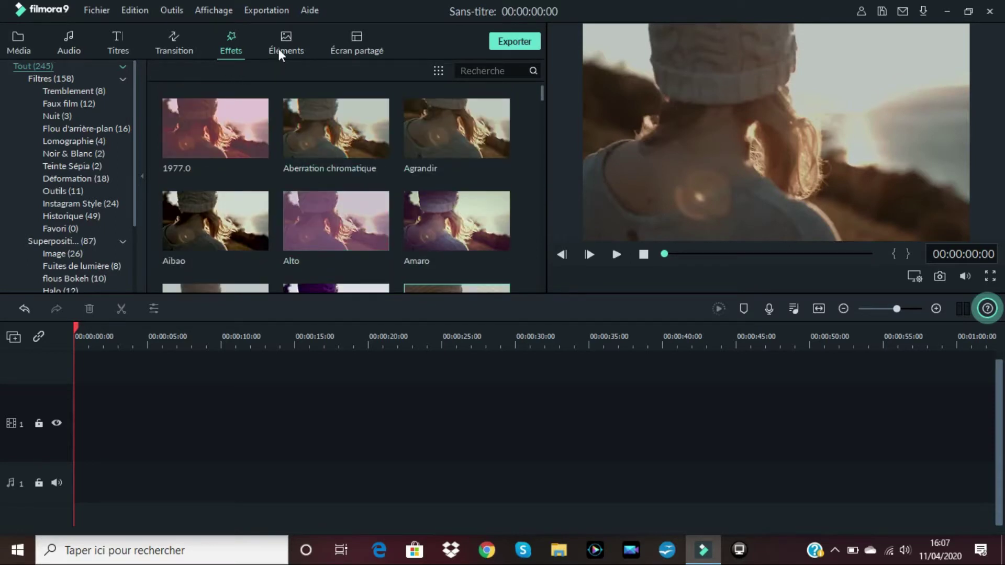
Examine the graphic elements library, comparing it with the titles, and select the Dessin 1 element among the animals, badges and drawings
left_click(287, 35)
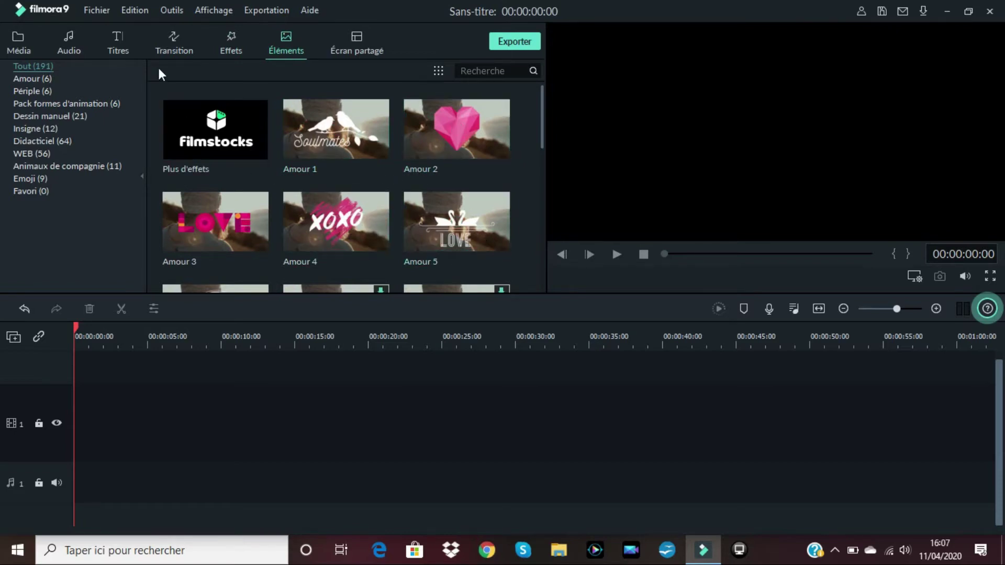
left_click(120, 39)
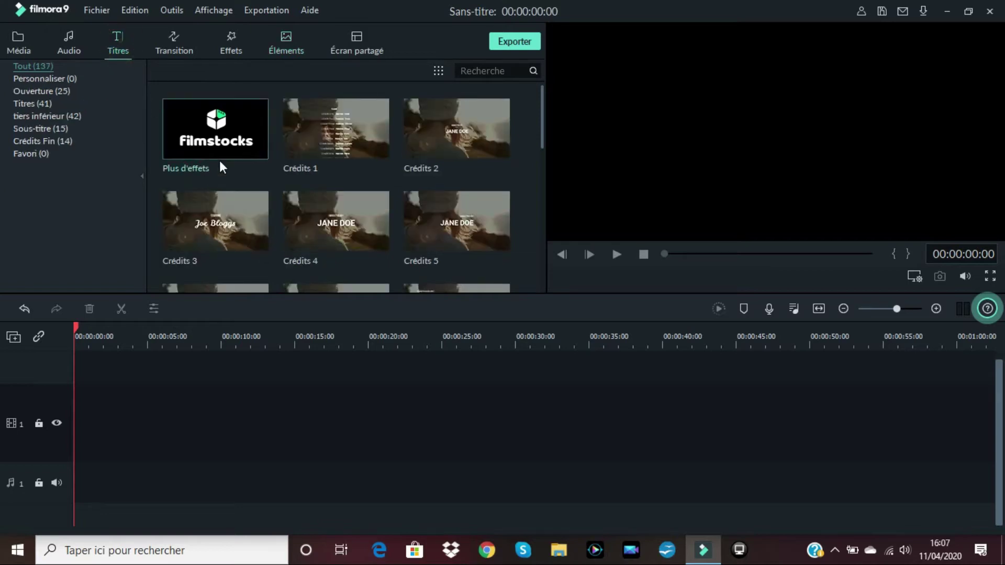
left_click(282, 42)
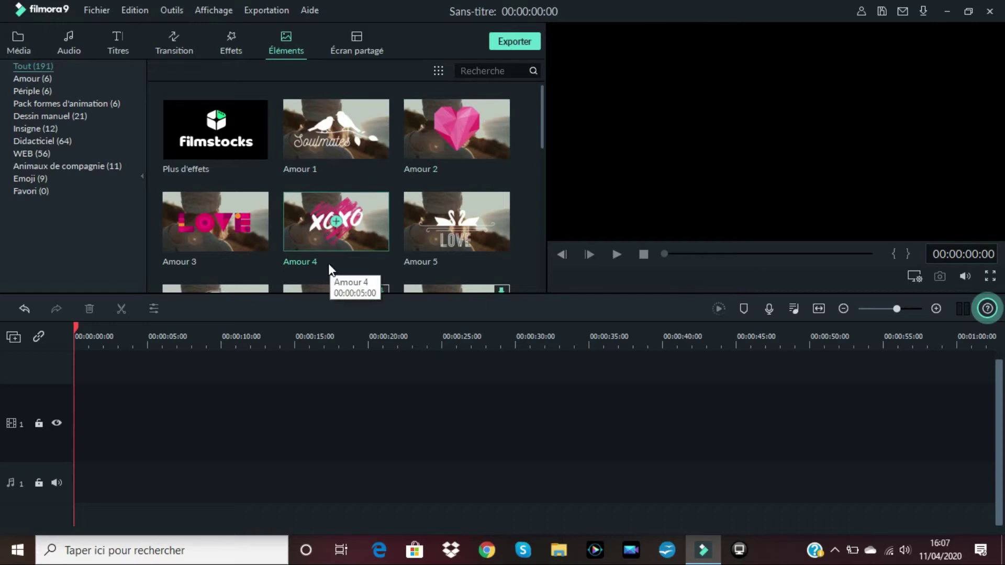
scroll(366, 214, "down", 4)
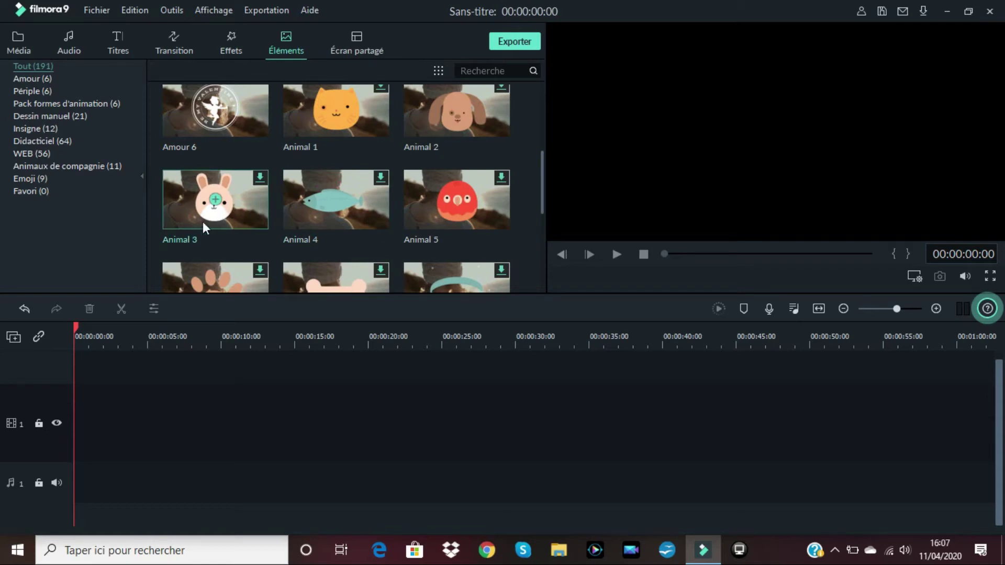
scroll(345, 209, "down", 4)
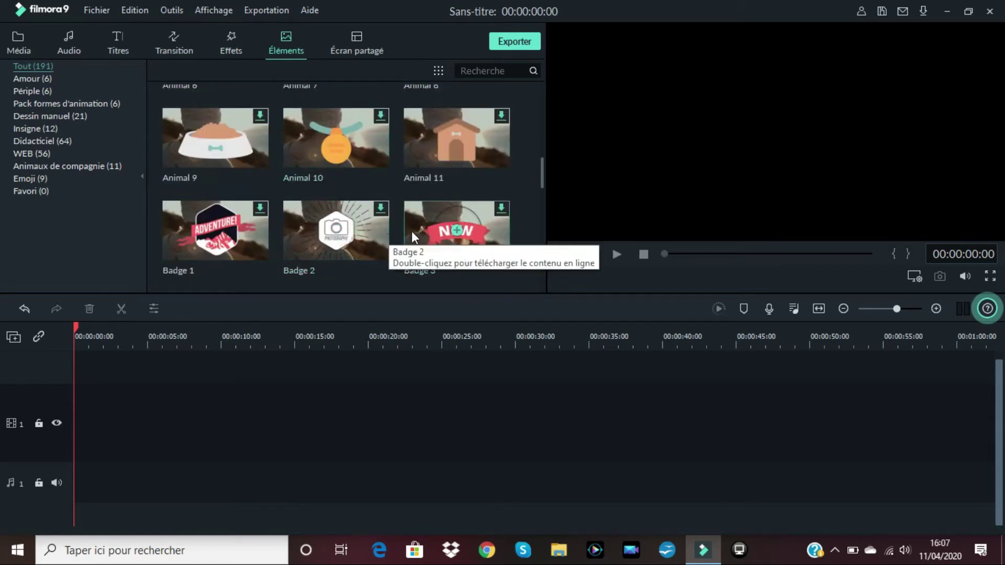
scroll(411, 231, "down", 4)
scroll(413, 219, "down", 4)
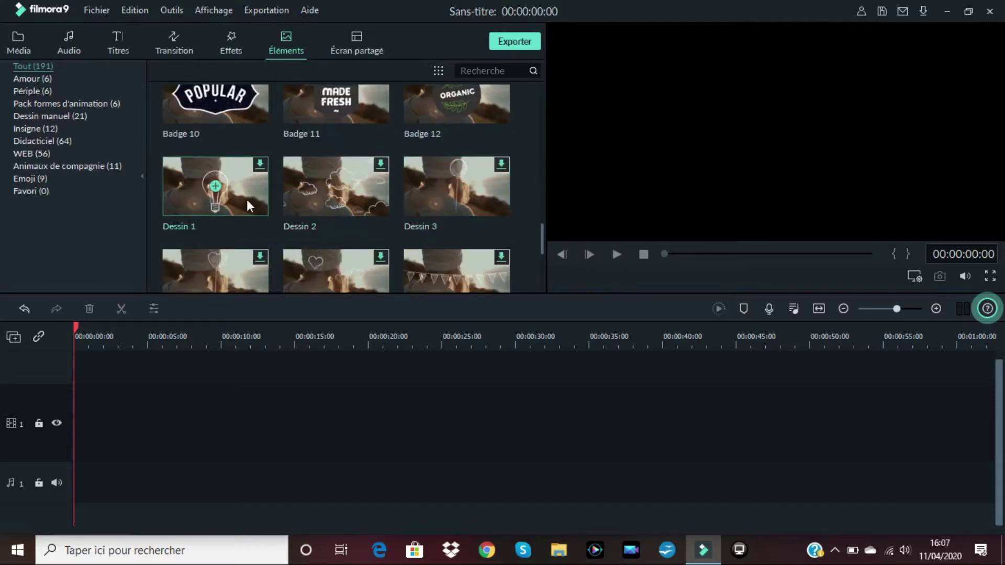
left_click(234, 193)
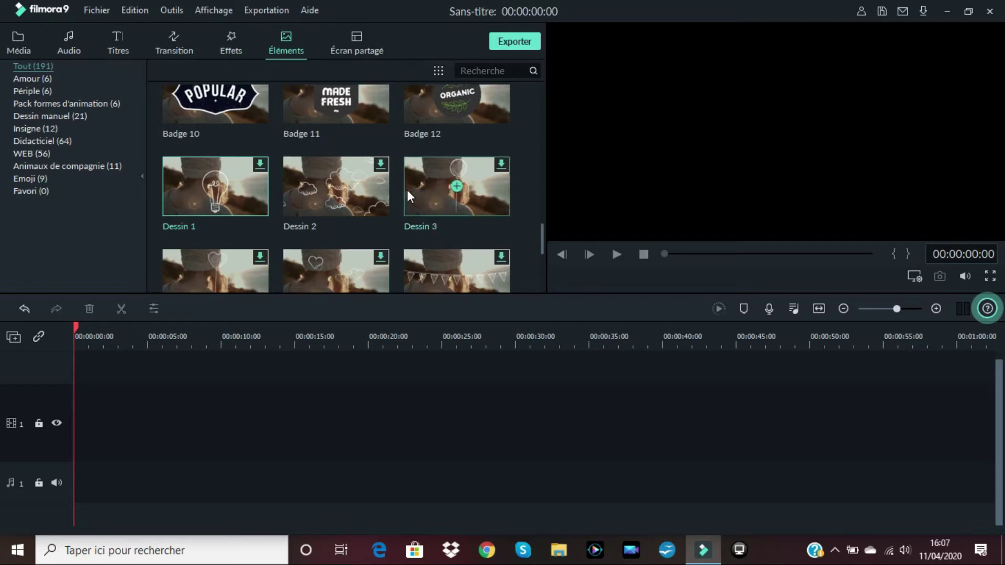
scroll(417, 206, "down", 4)
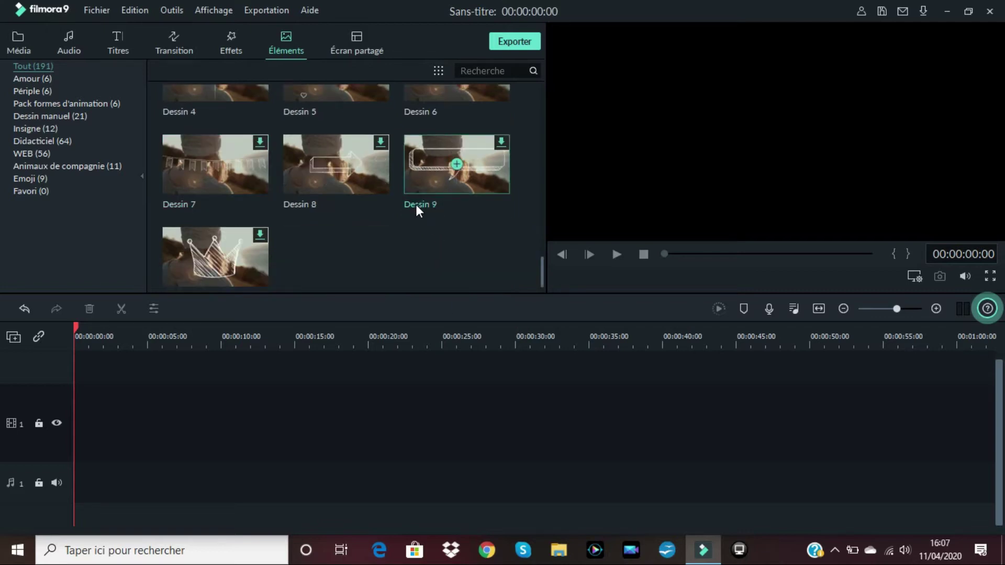
scroll(415, 204, "up", 20)
Show the split-screen layouts and check the description of Écran partagé 1
left_click(357, 42)
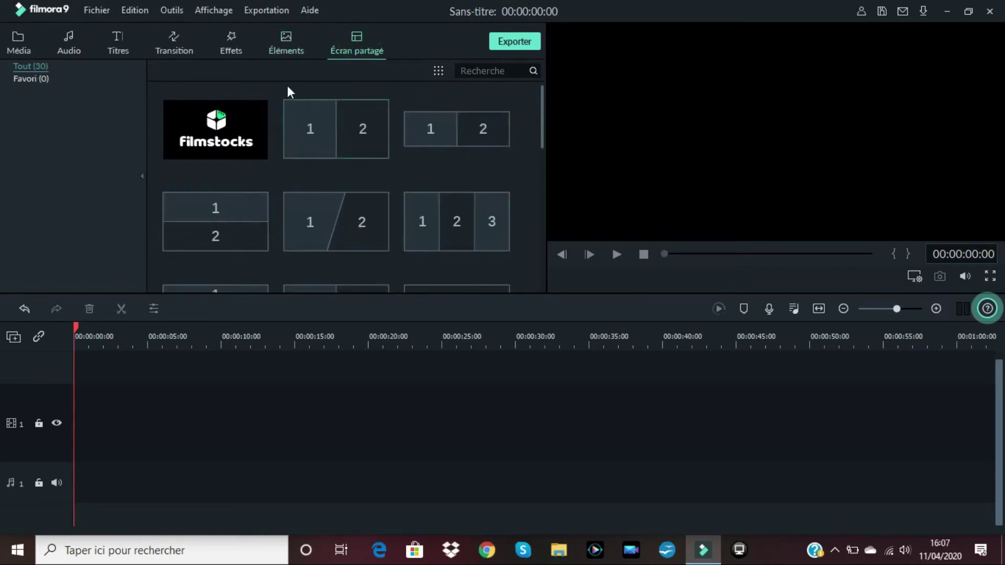
mouse_move(304, 135)
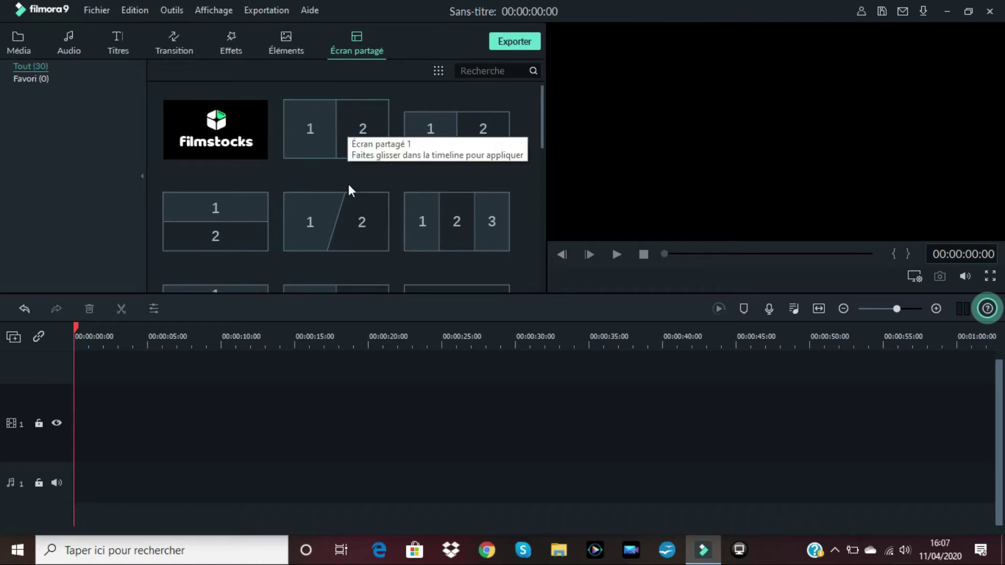
Browse the split-screen layouts, including those with three to six areas, and return to the start of the collection
scroll(372, 168, "down", 5)
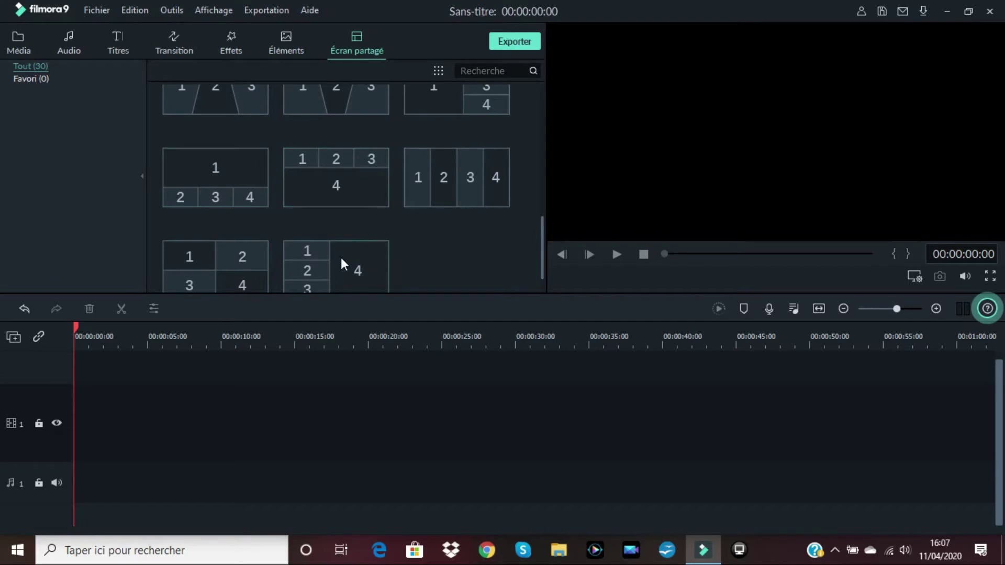
scroll(366, 261, "down", 1)
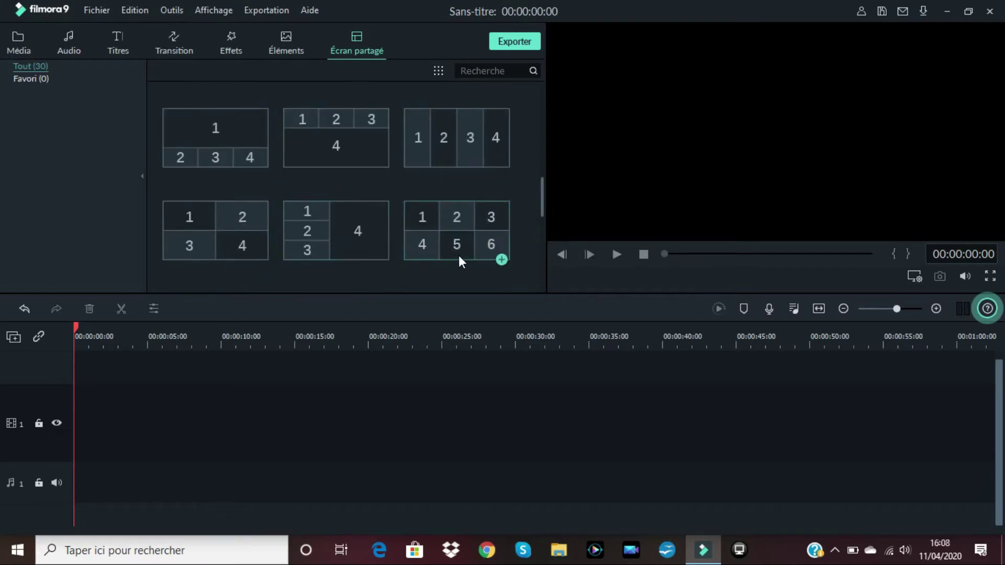
scroll(458, 256, "down", 4)
scroll(442, 247, "up", 2)
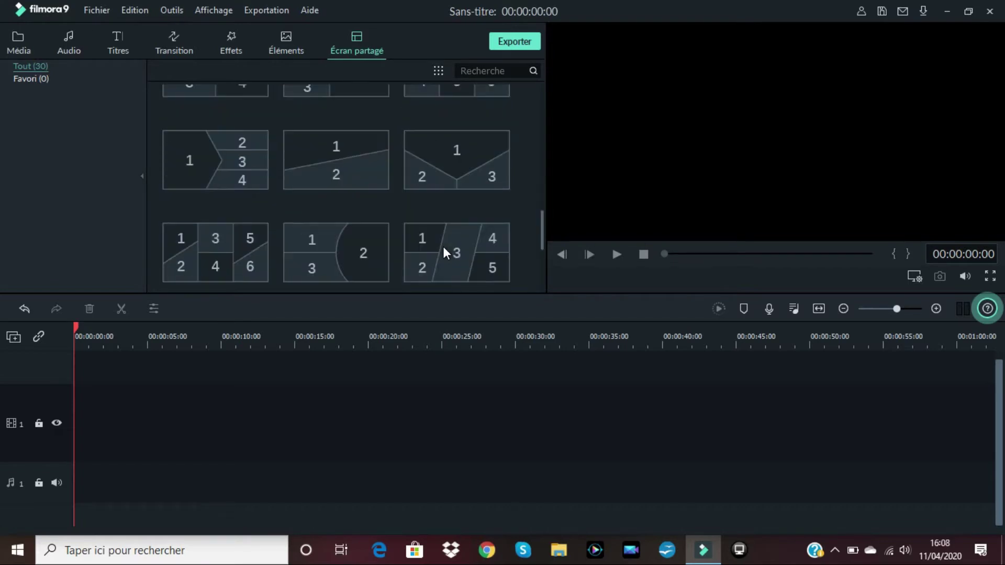
scroll(459, 246, "up", 4)
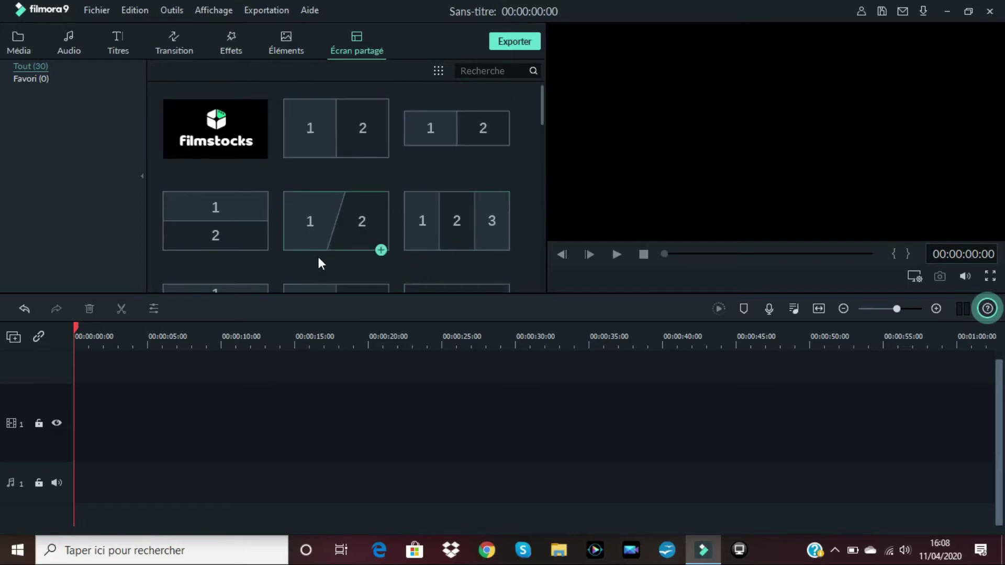
Go back to the project media and review the available import sources and the recording option
left_click(15, 44)
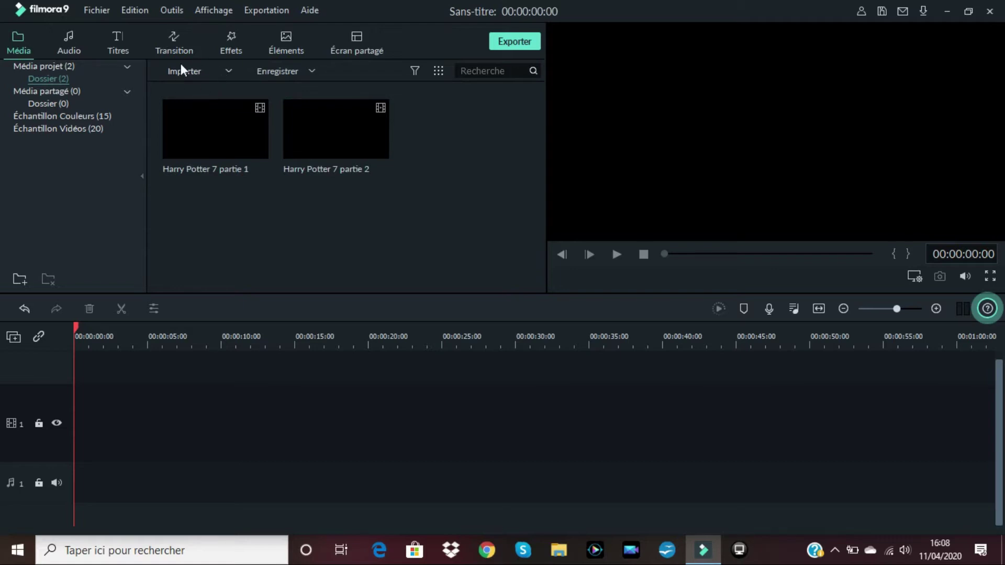
left_click(225, 74)
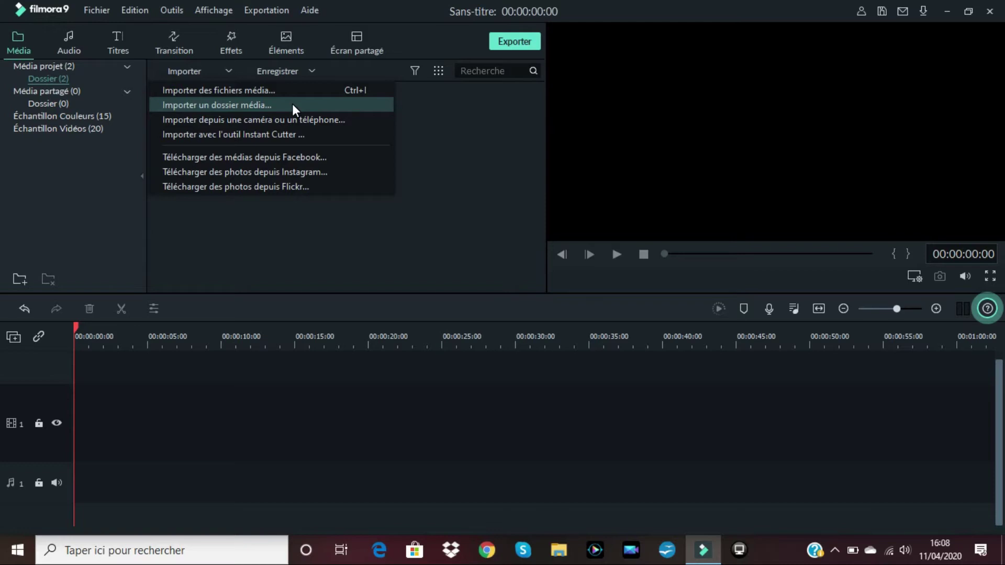
left_click(298, 215)
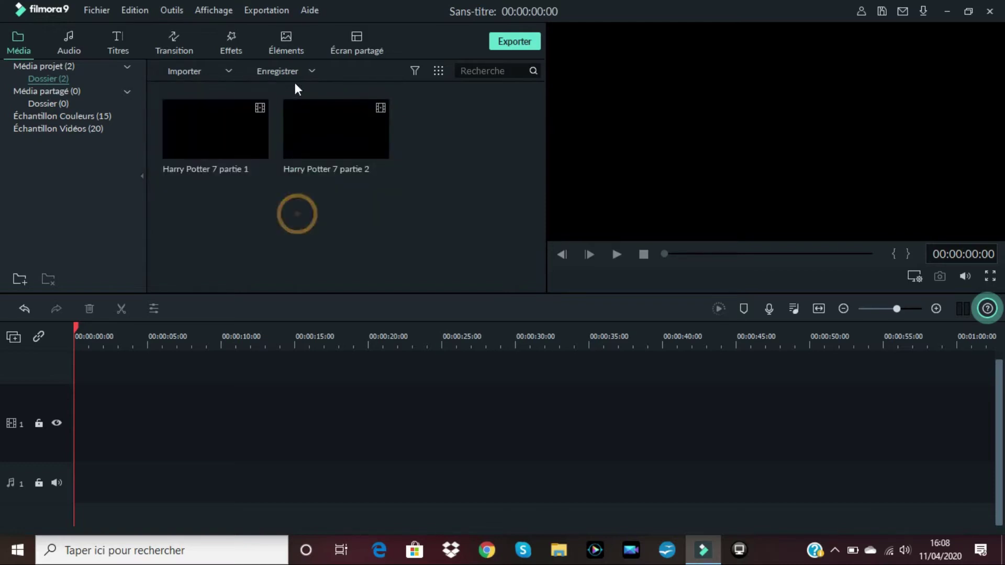
mouse_move(308, 71)
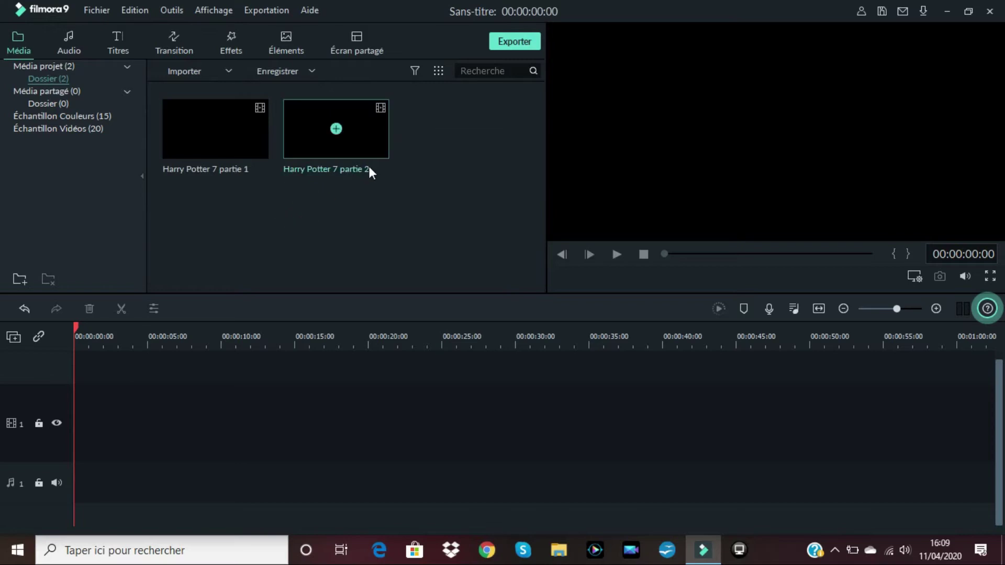
Place the Harry Potter 7 partie 1 video at the start of video track 1
mouse_move(251, 139)
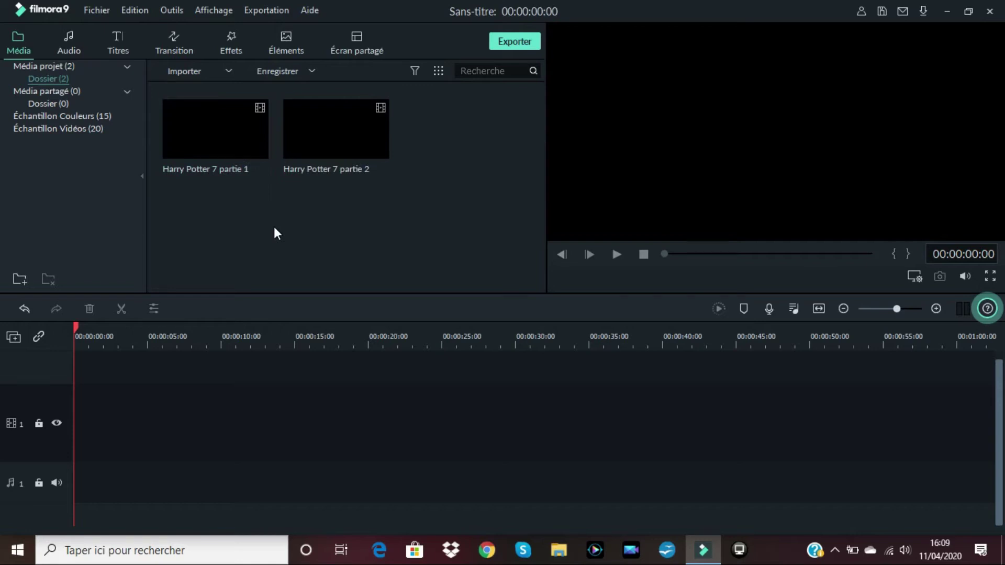
mouse_move(254, 161)
left_click_drag(245, 133, 76, 422)
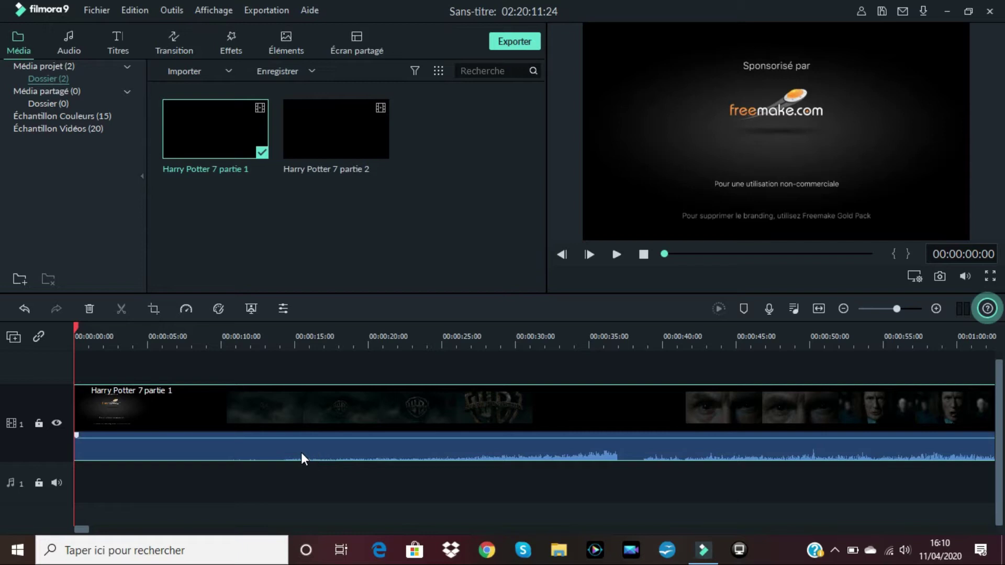
Split the Harry Potter 7 partie 1 clip at 00:00:09:20 and shift its second part to start at about 13 seconds
left_click_drag(75, 329, 225, 452)
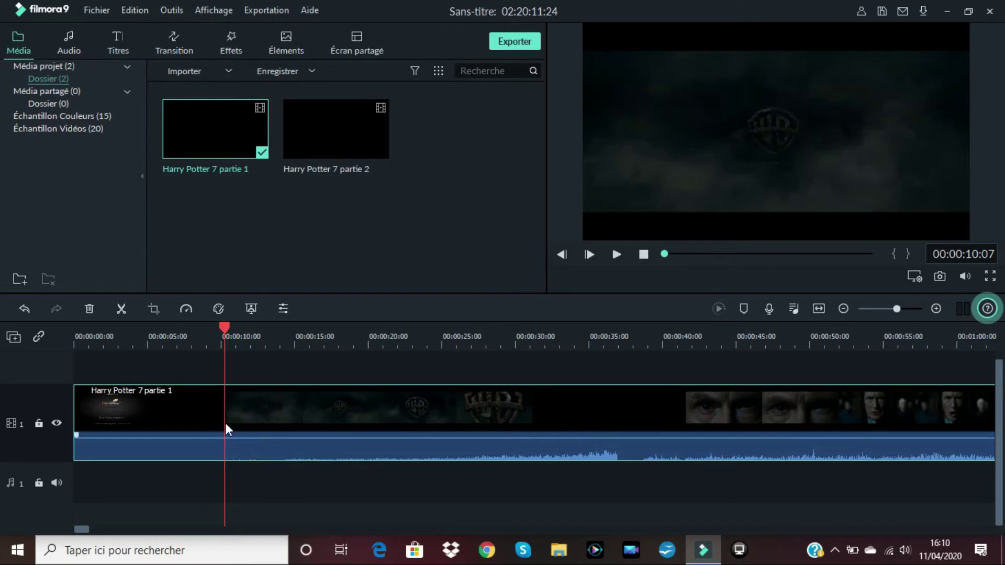
left_click_drag(223, 326, 218, 346)
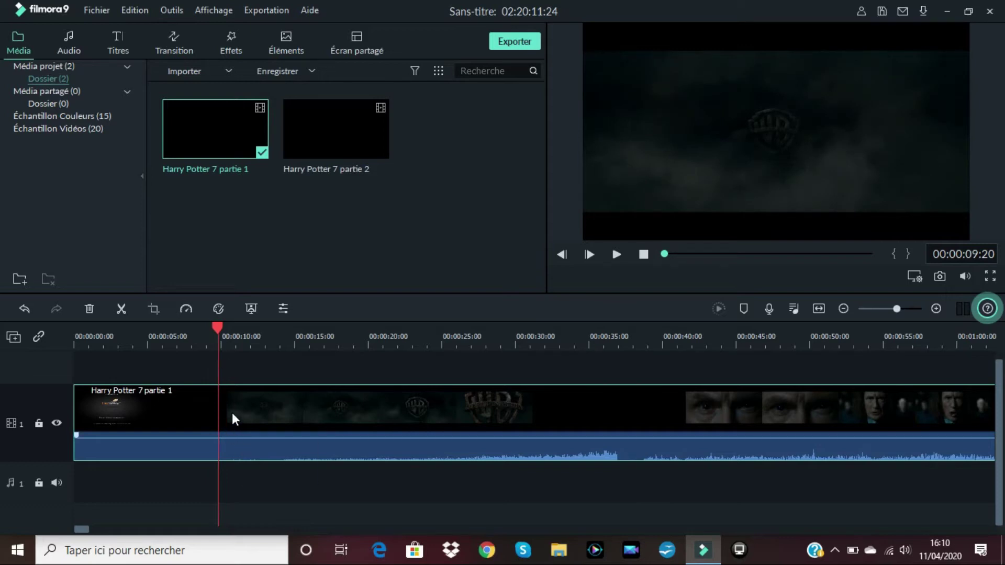
right_click(221, 397)
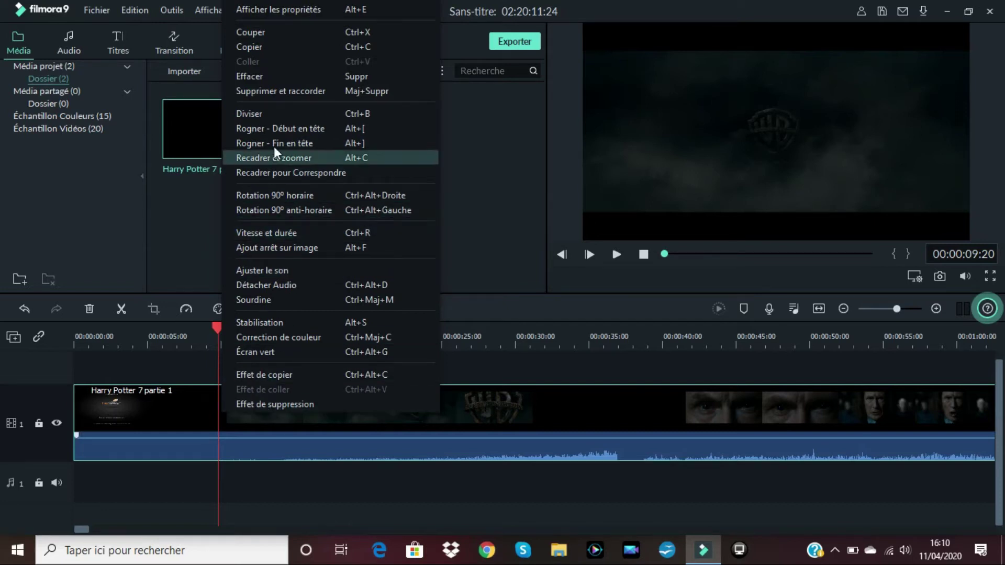
left_click(285, 117)
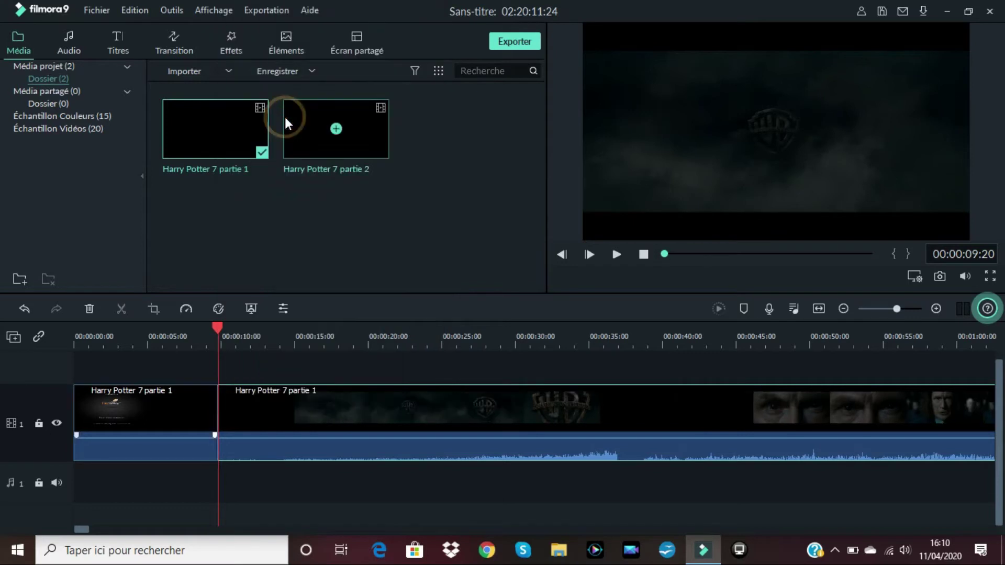
left_click_drag(268, 403, 430, 416)
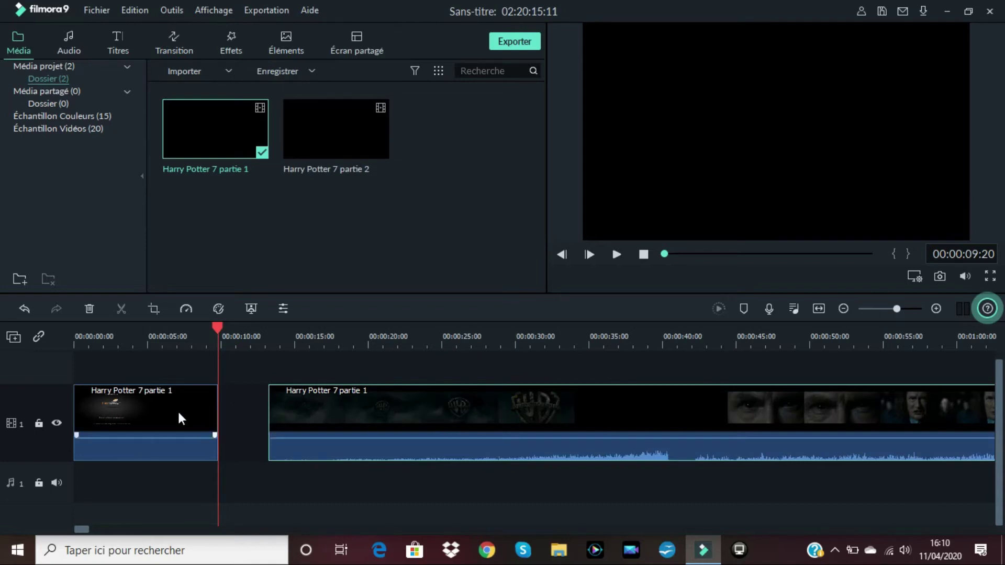
Review the first piece's sound adjustment settings and the custom equalizer bands, keeping the default values
right_click(149, 401)
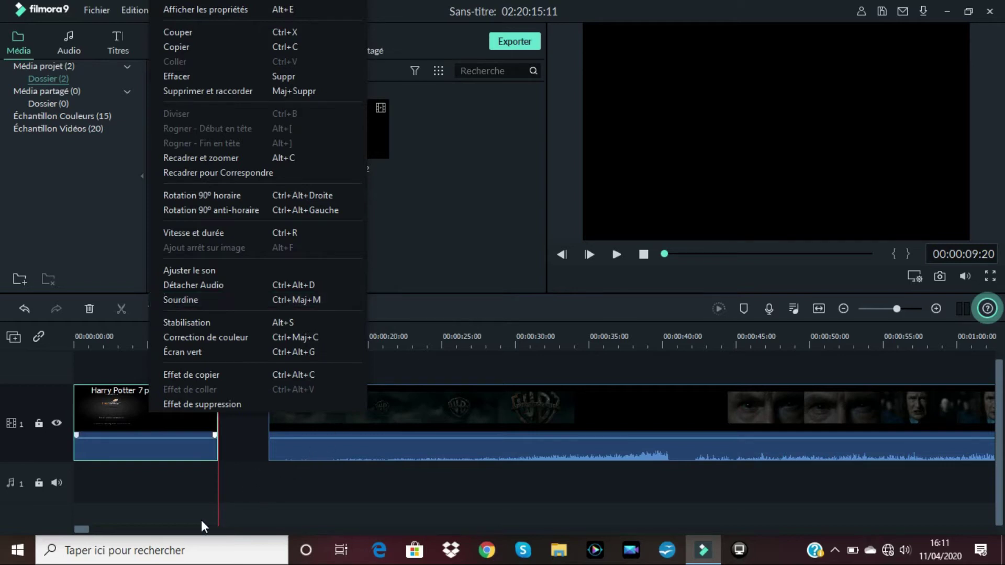
left_click(193, 271)
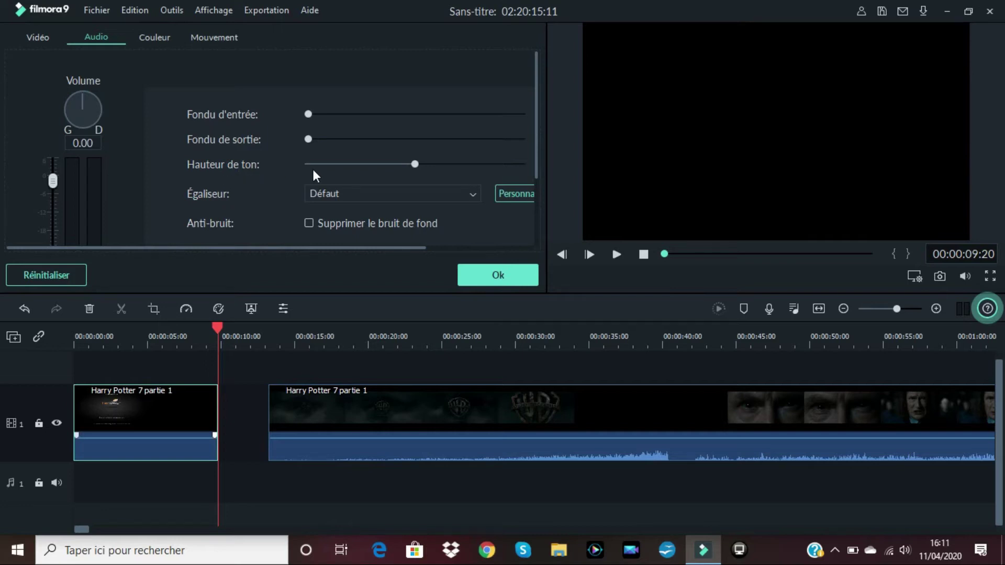
left_click(509, 195)
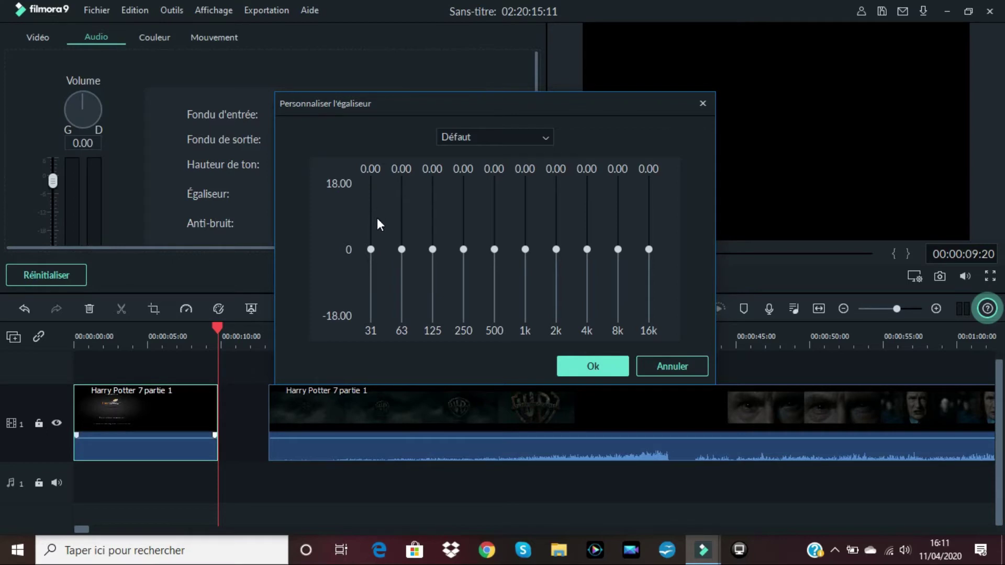
left_click(592, 364)
left_click(491, 280)
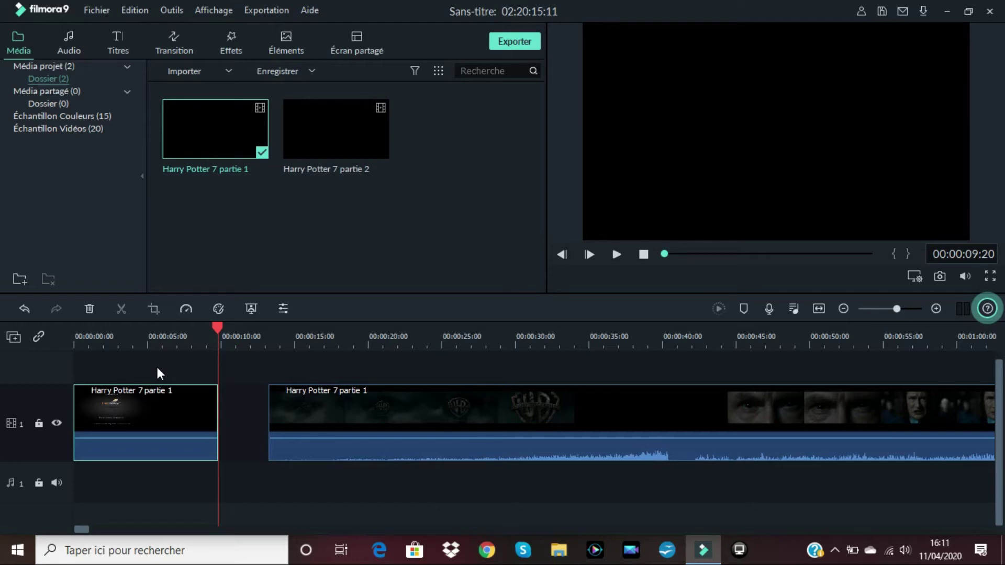
Delete the opening piece with the Freemake branding and move the remaining clip to the start of the timeline
left_click(195, 481)
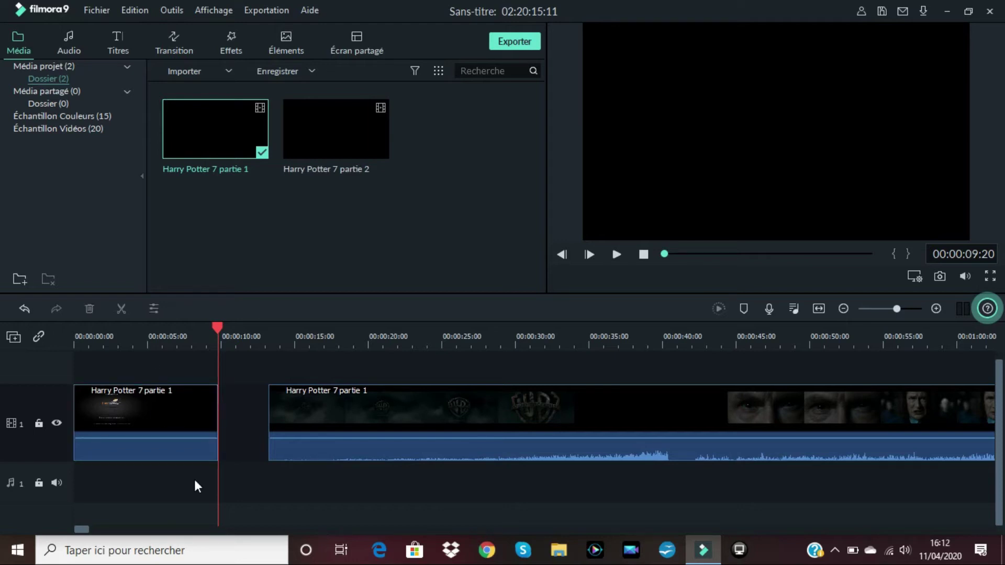
left_click(155, 413)
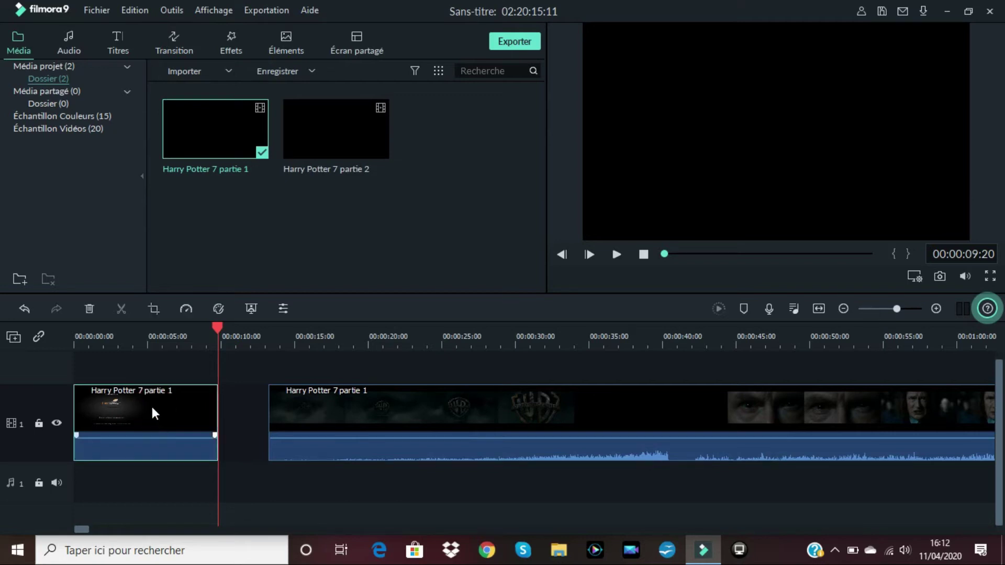
key("Delete")
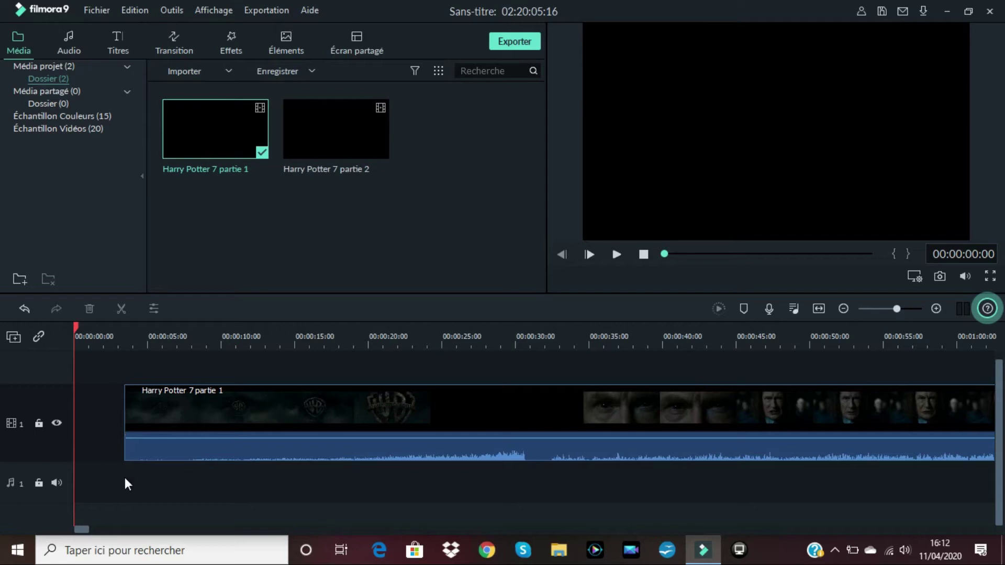
left_click_drag(209, 408, 135, 409)
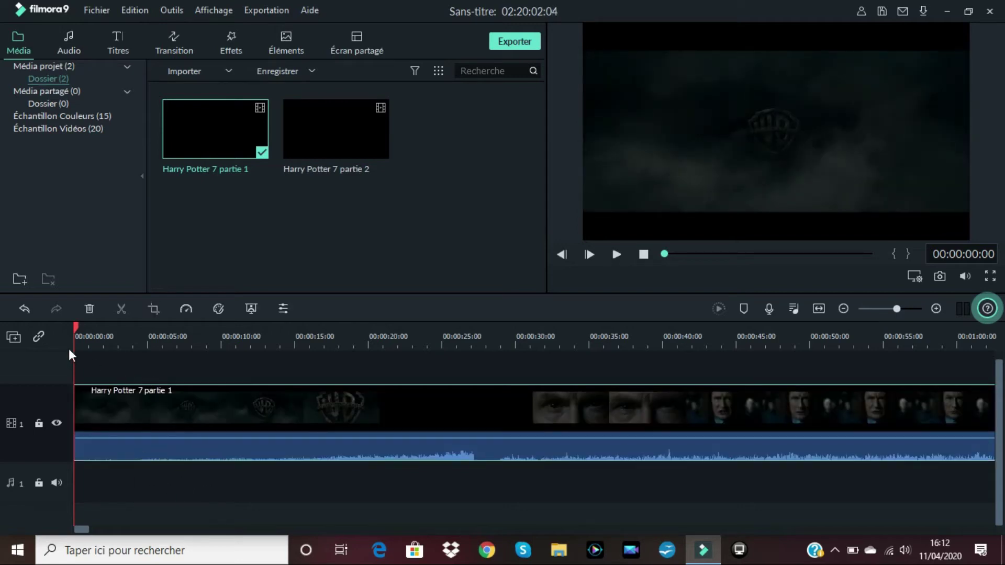
Split the clip at 00:00:05:15 and move the second part away to start at about 16 seconds
left_click_drag(74, 328, 156, 354)
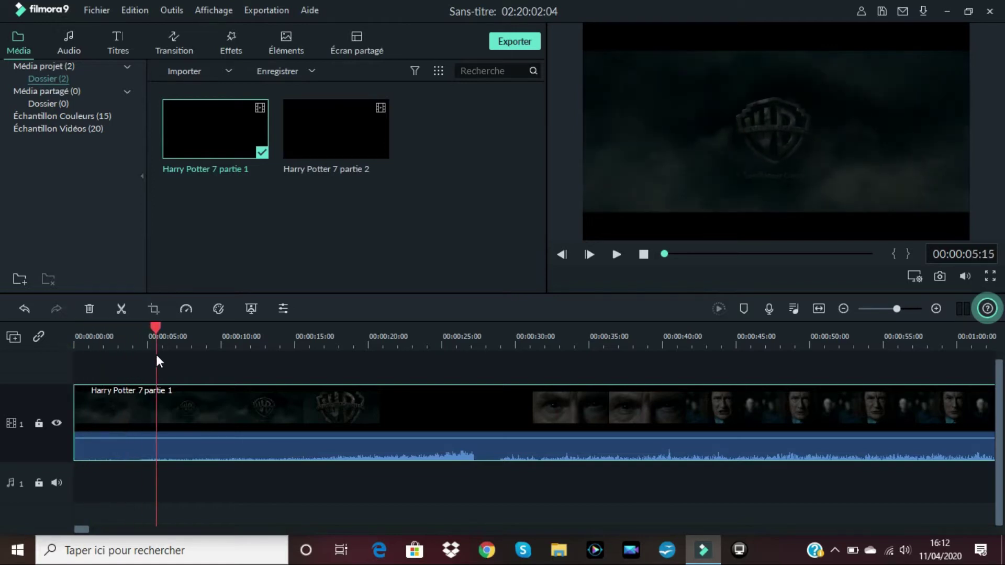
right_click(165, 412)
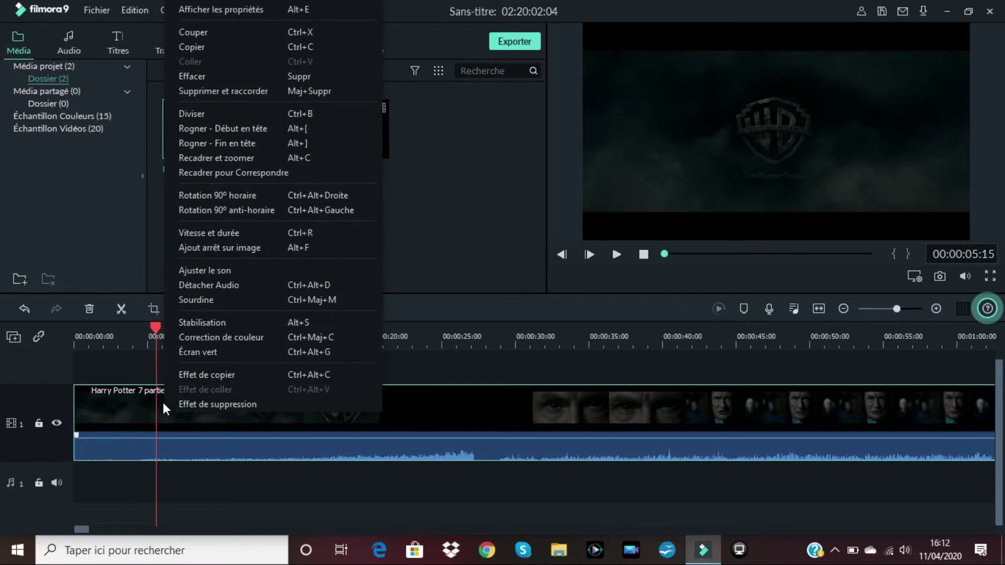
left_click(192, 113)
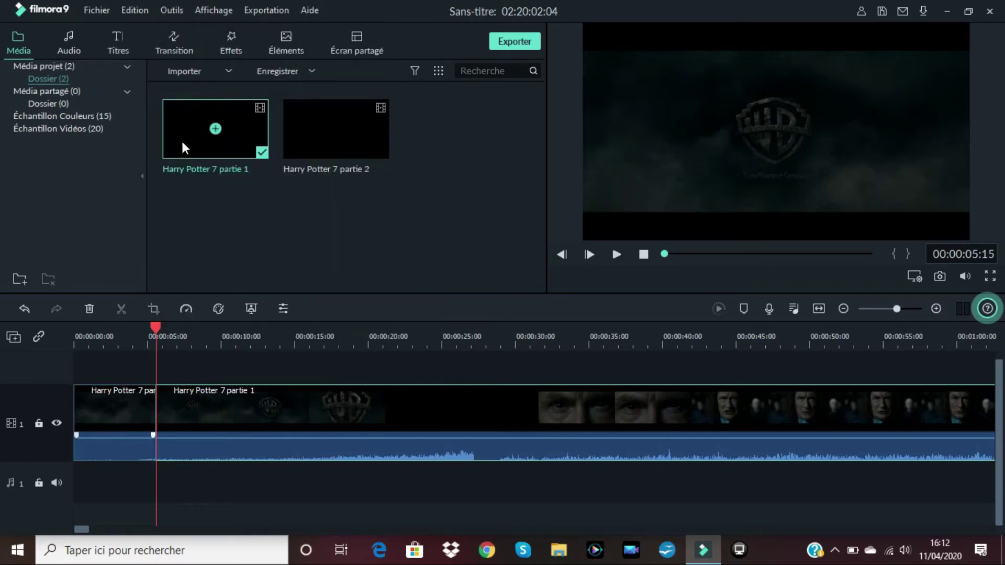
left_click_drag(233, 405, 390, 401)
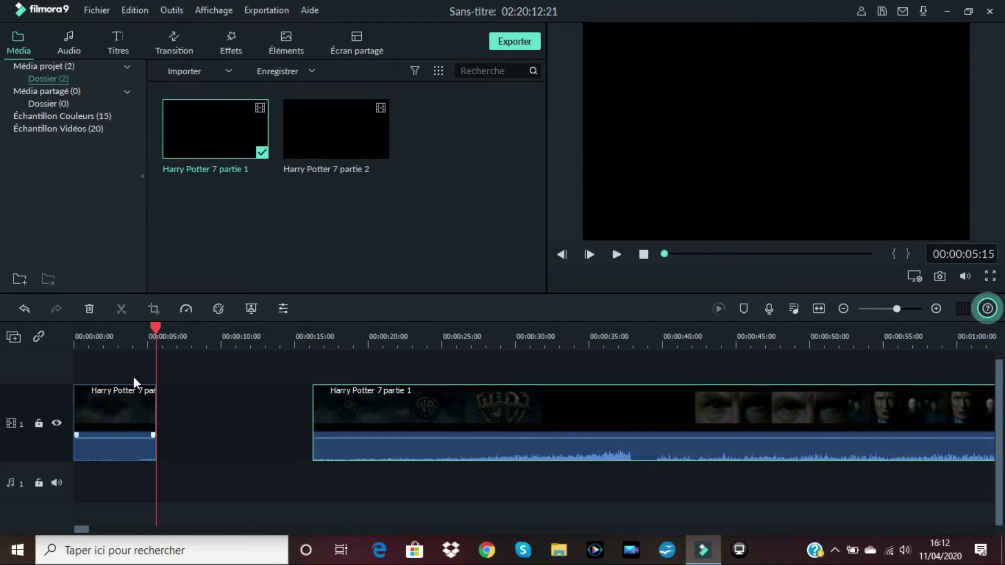
Play the timeline from the beginning through the first piece into the gap, and pause the playback
left_click_drag(156, 325, 63, 339)
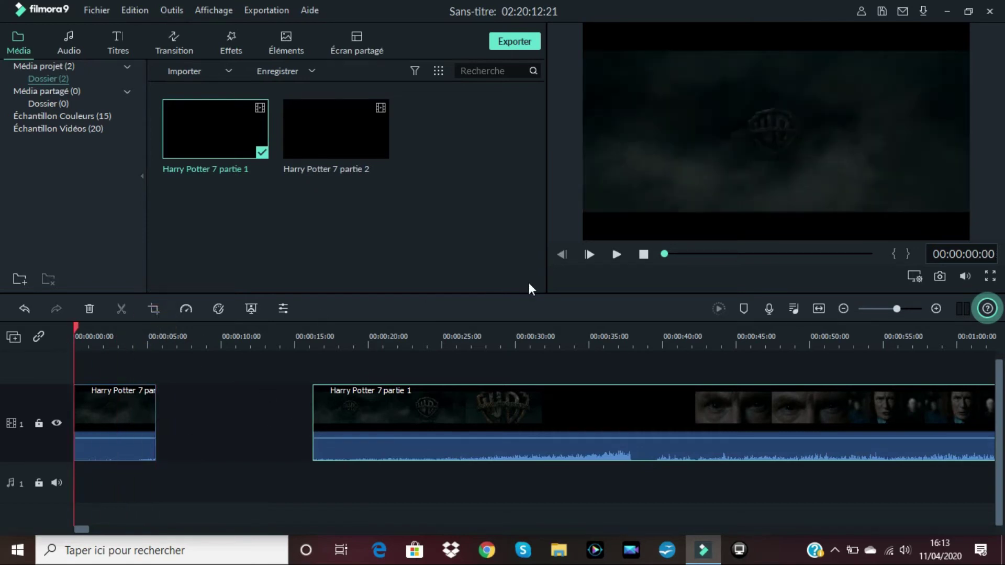
left_click(616, 256)
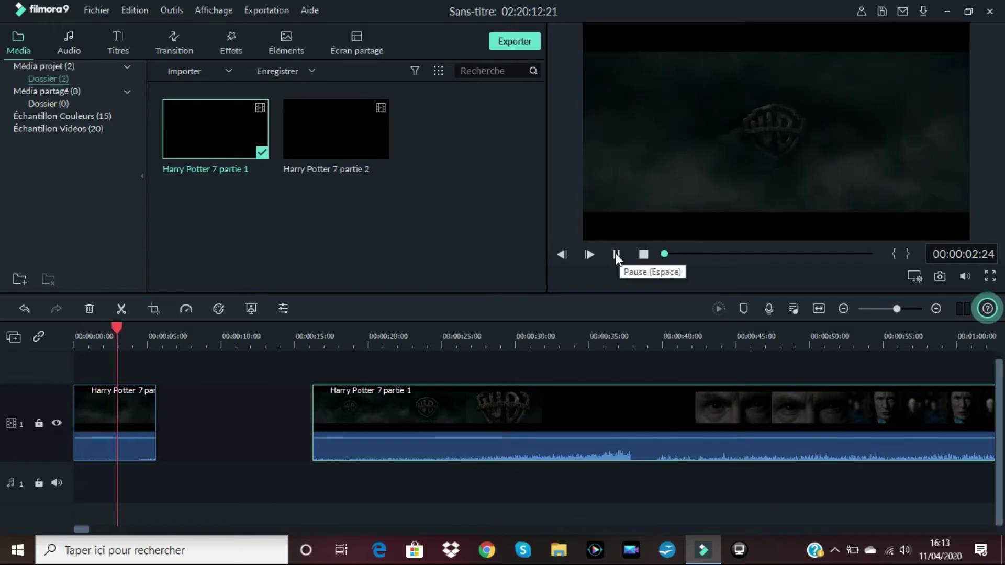
left_click(616, 255)
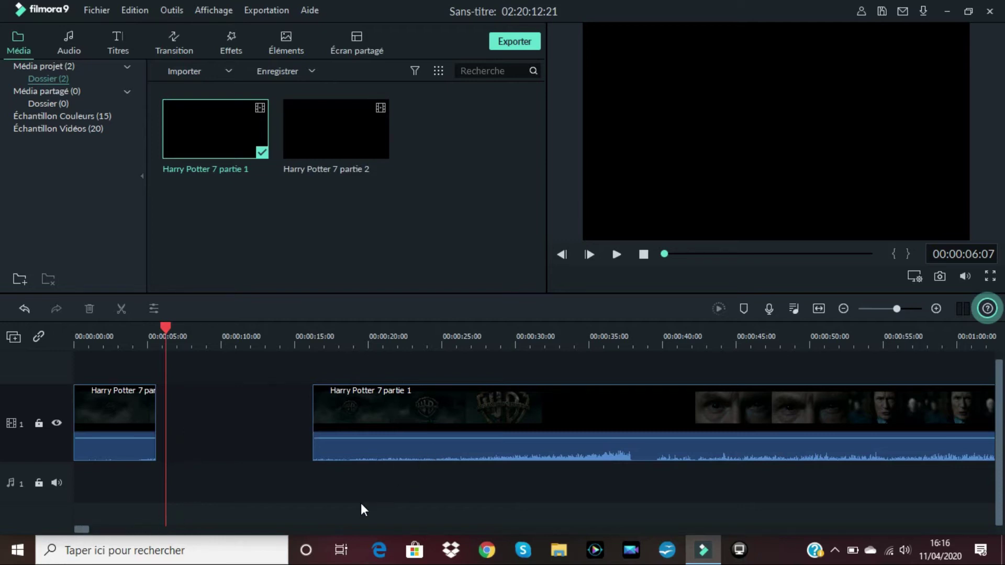
Split the second clip at 00:00:49:21 and delete its portion before the cut
left_click_drag(82, 530, 85, 530)
left_click(247, 340)
left_click_drag(248, 331, 304, 342)
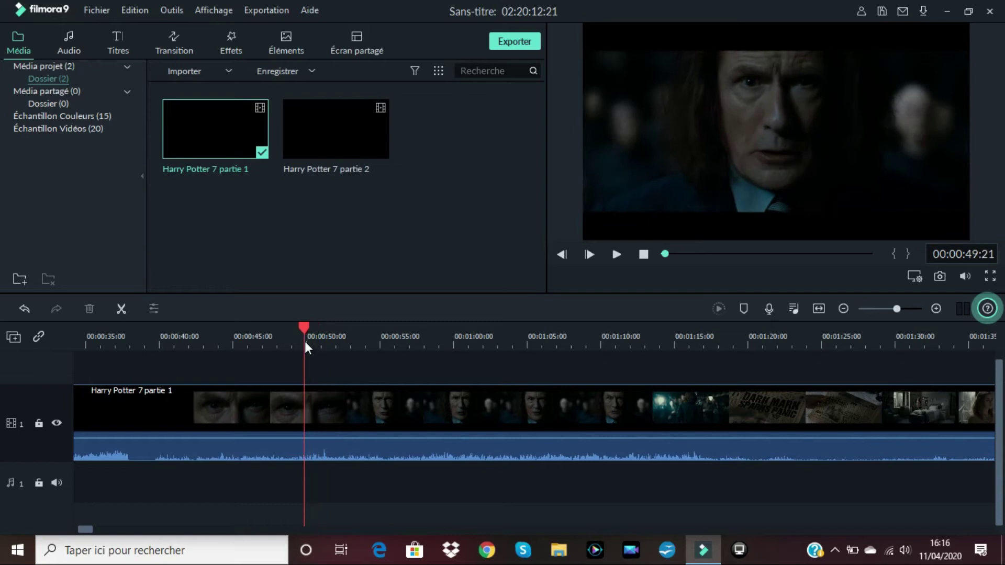
right_click(309, 400)
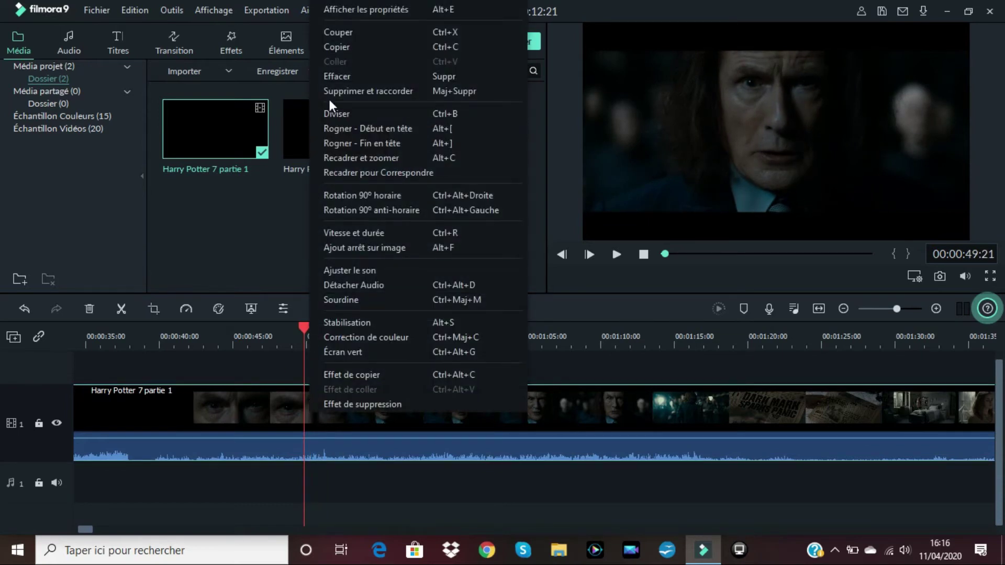
left_click(334, 112)
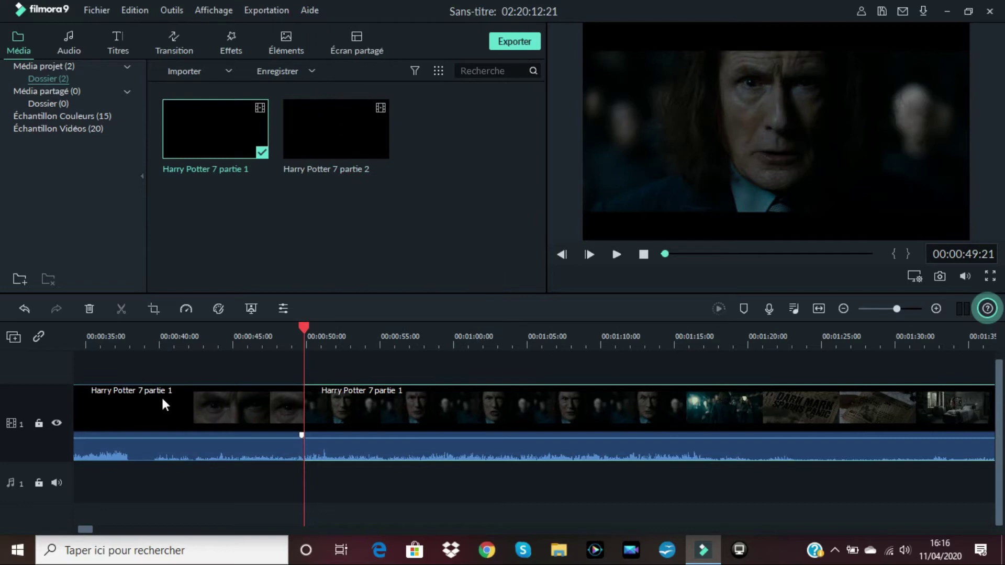
left_click(164, 419)
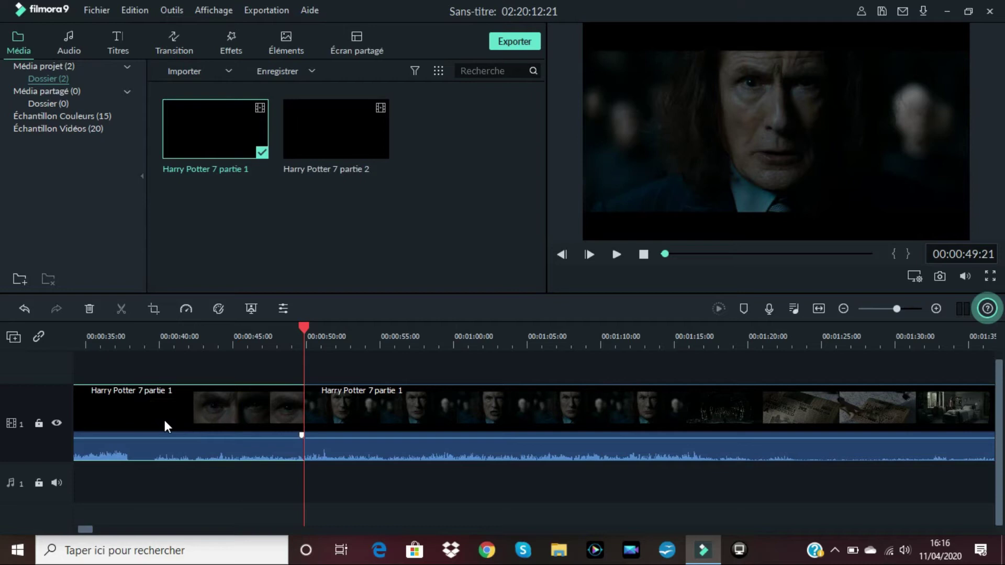
key("Delete")
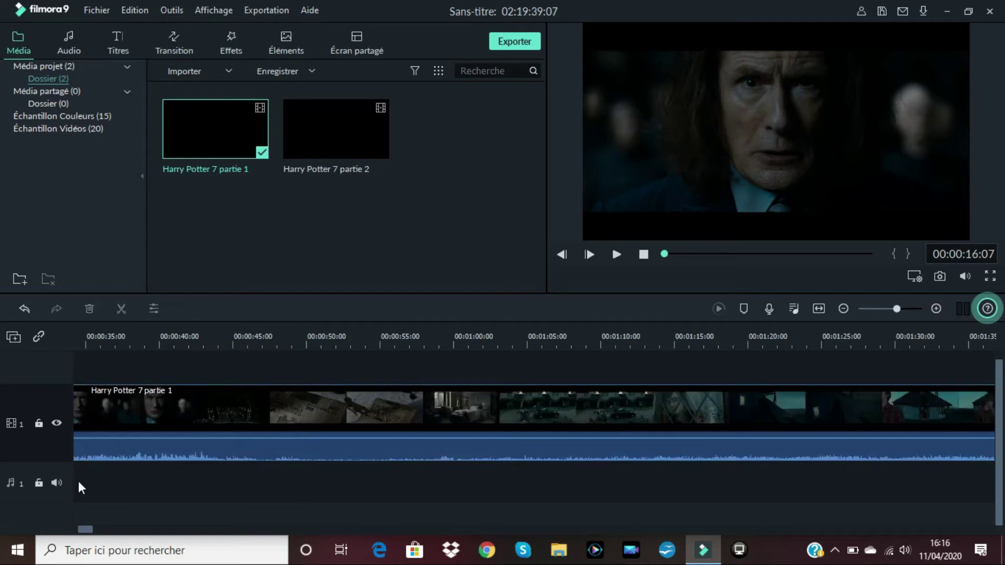
Split the second clip at 00:00:25:17, move the portion after the cut to start at about 47 seconds, and shift the short middle piece slightly
left_click_drag(89, 535, 72, 526)
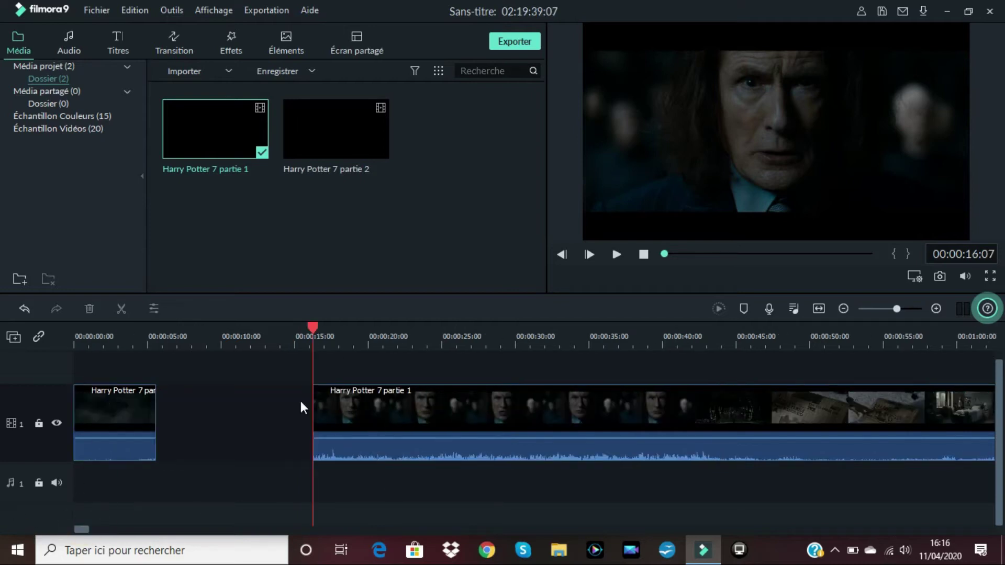
left_click_drag(314, 326, 451, 343)
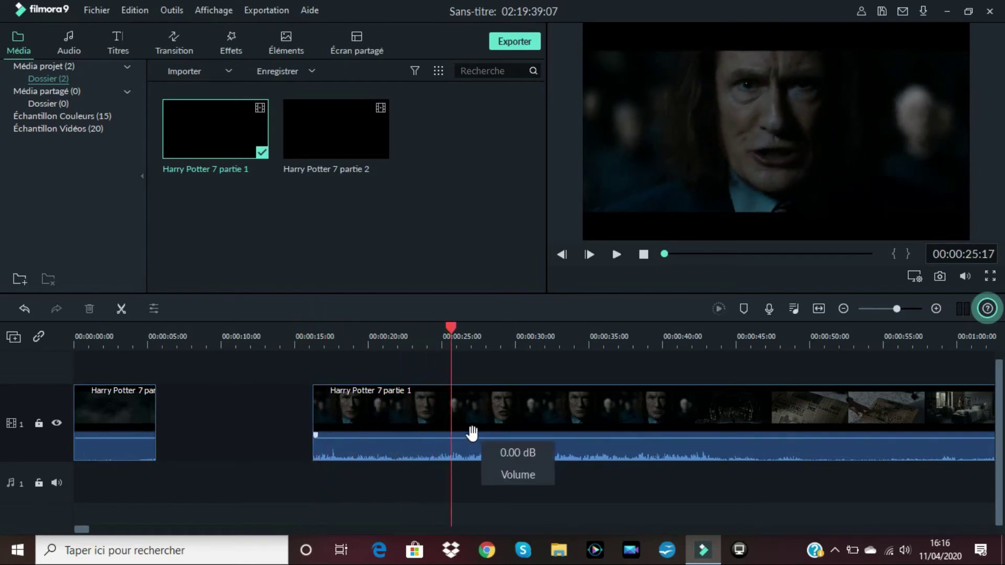
right_click(481, 412)
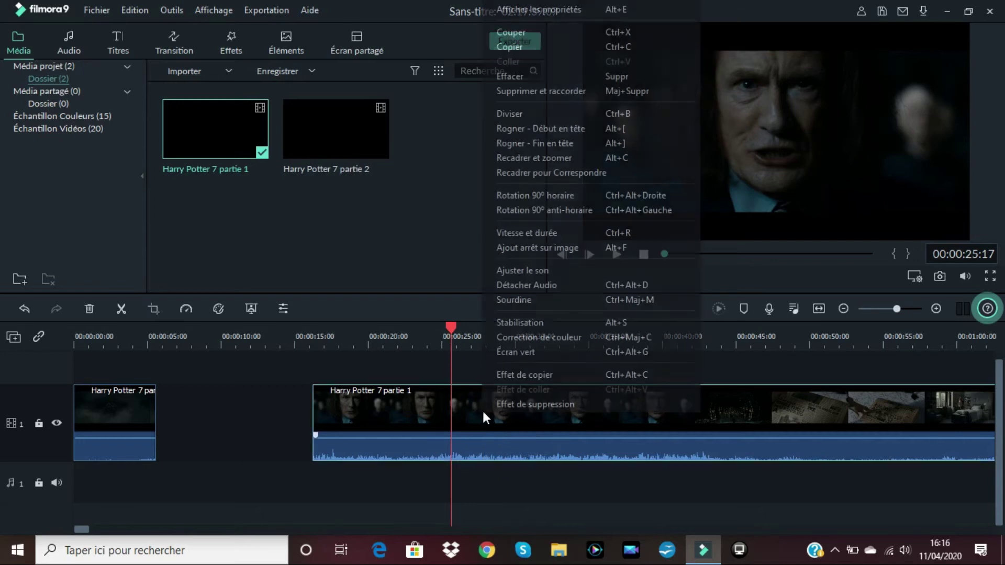
left_click(513, 113)
left_click_drag(524, 411, 834, 422)
left_click_drag(409, 411, 381, 413)
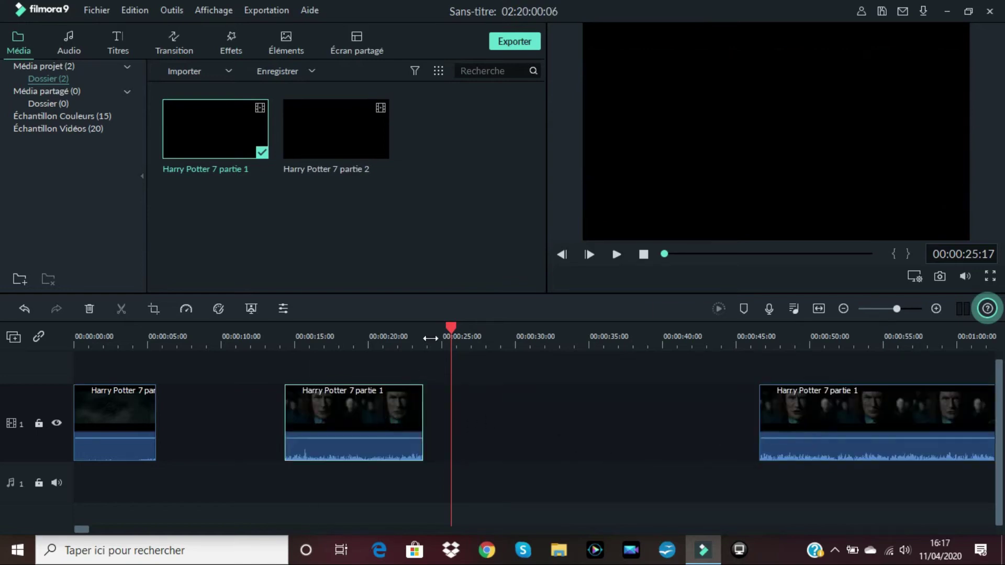
Play the short middle piece from its start at 00:00:15:20 for a few seconds and pause the playback
left_click_drag(453, 328, 339, 366)
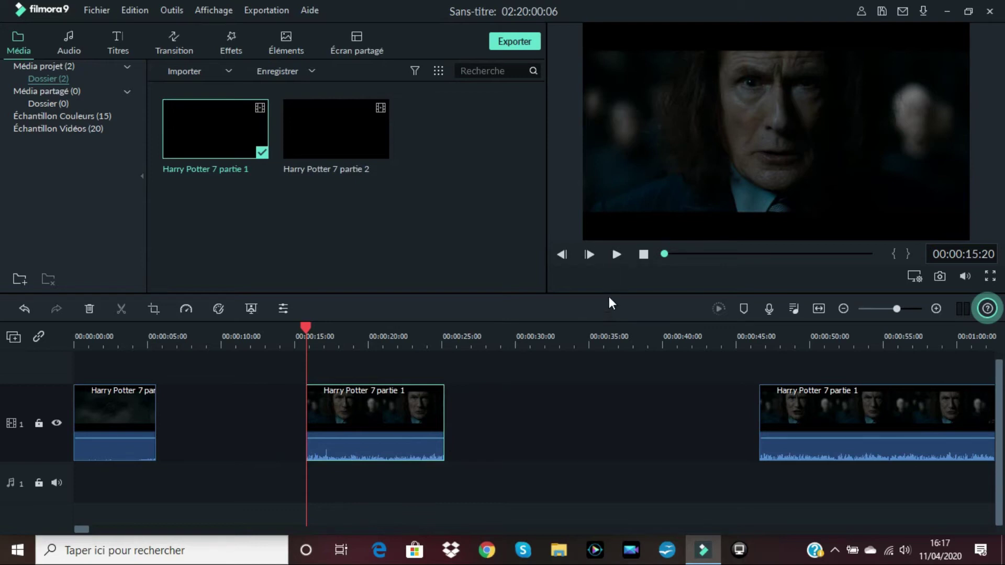
left_click(616, 254)
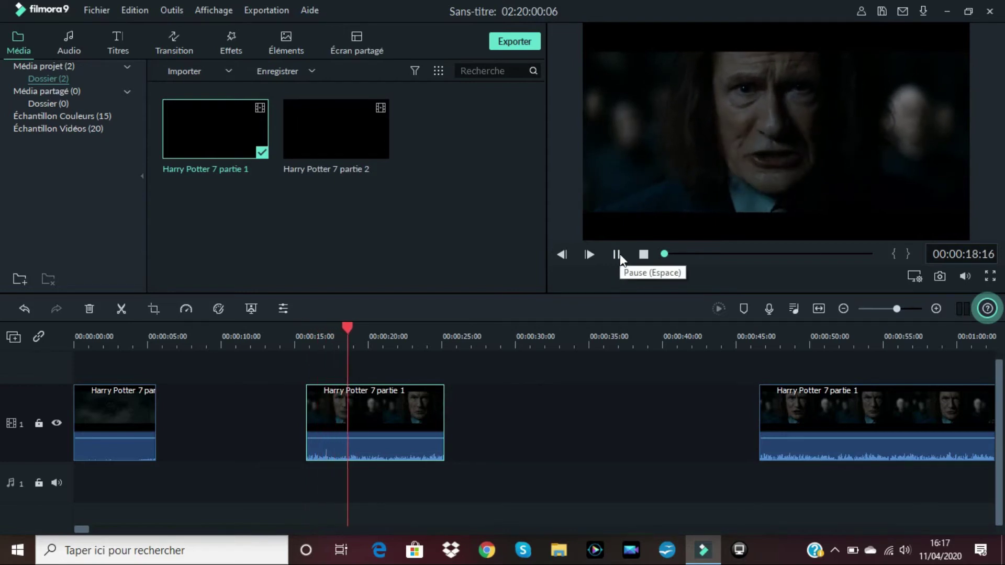
left_click(619, 252)
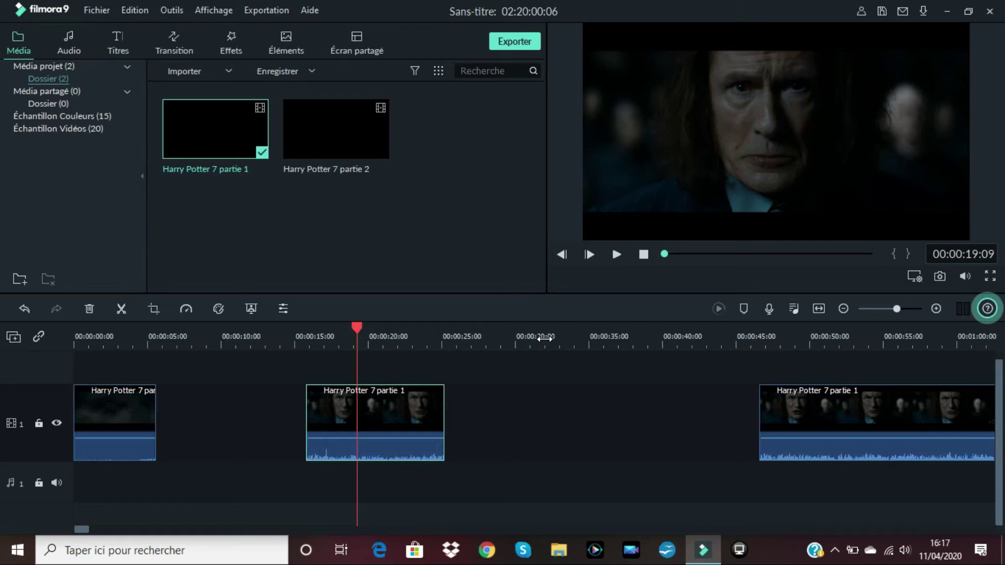
Add a short audio fade-in and a matching fade-out to the middle piece and confirm the sound adjustments
right_click(341, 409)
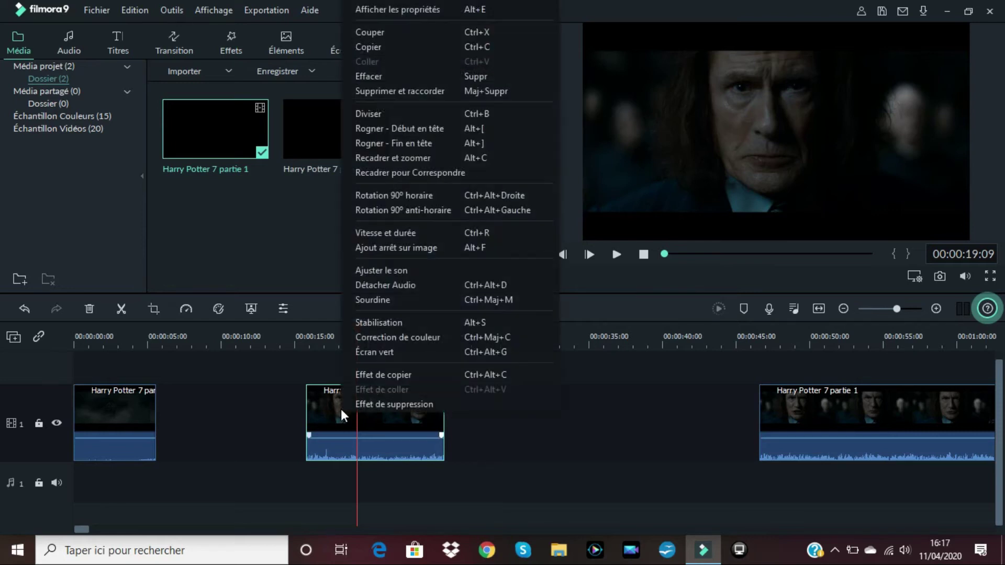
left_click(374, 273)
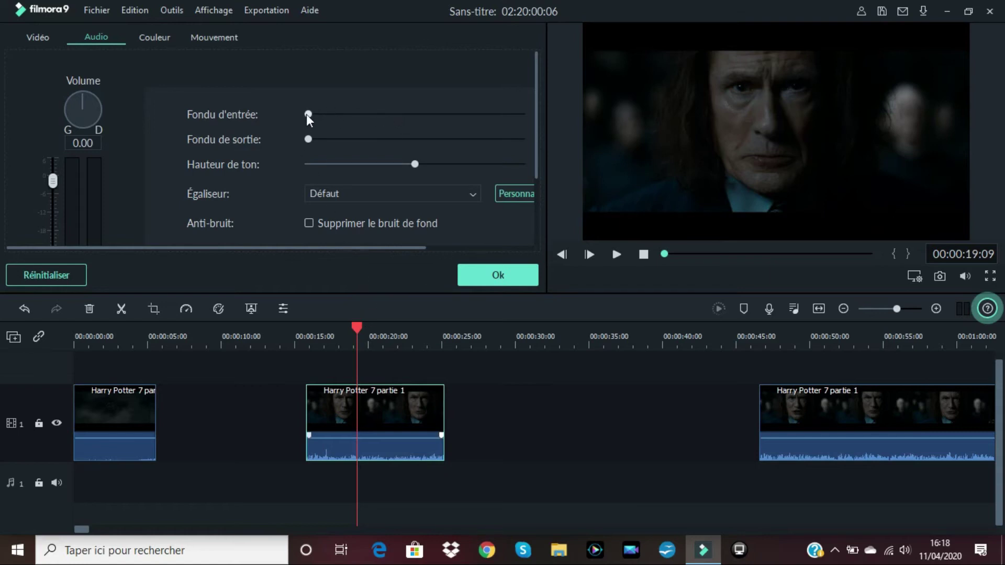
mouse_move(309, 115)
left_mouse_down()
mouse_move(416, 112)
mouse_move(360, 109)
left_mouse_up()
mouse_move(429, 443)
left_click(332, 140)
left_click(476, 269)
Play the middle piece from 00:00:15:23 to hear its fades, replay its ending from 00:00:23:06, and pause
left_click_drag(355, 326, 308, 329)
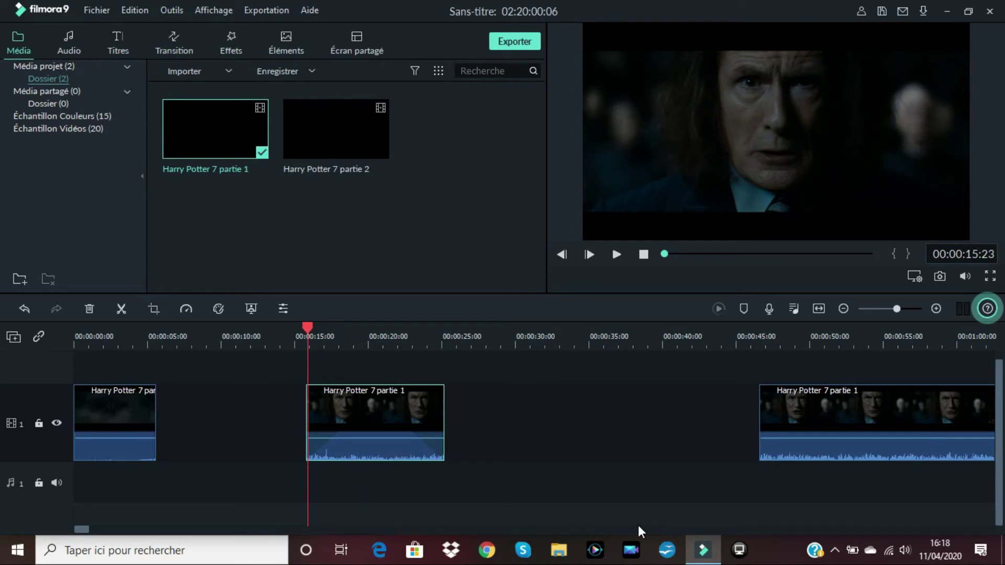
left_click(615, 255)
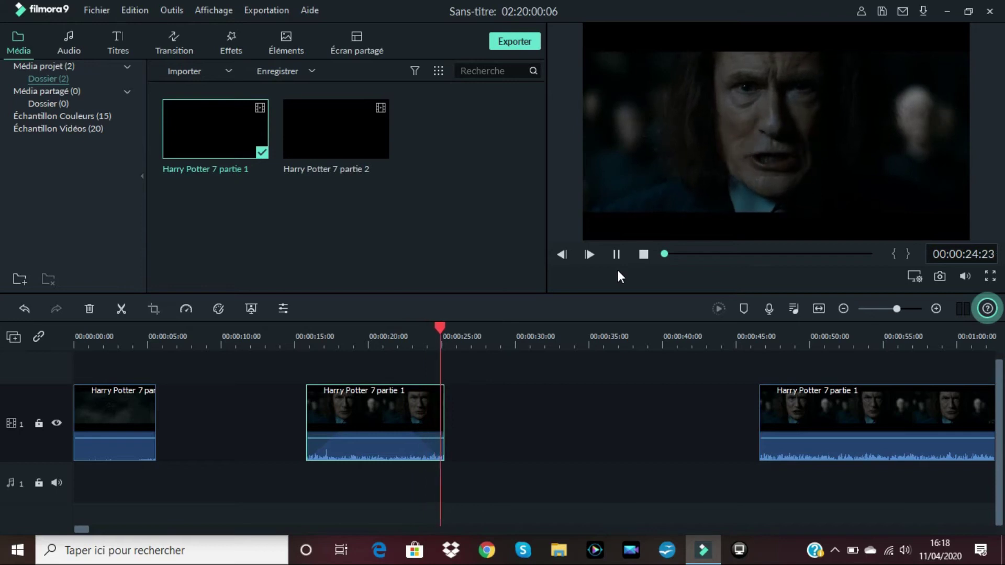
left_click(617, 253)
left_click_drag(454, 324, 416, 338)
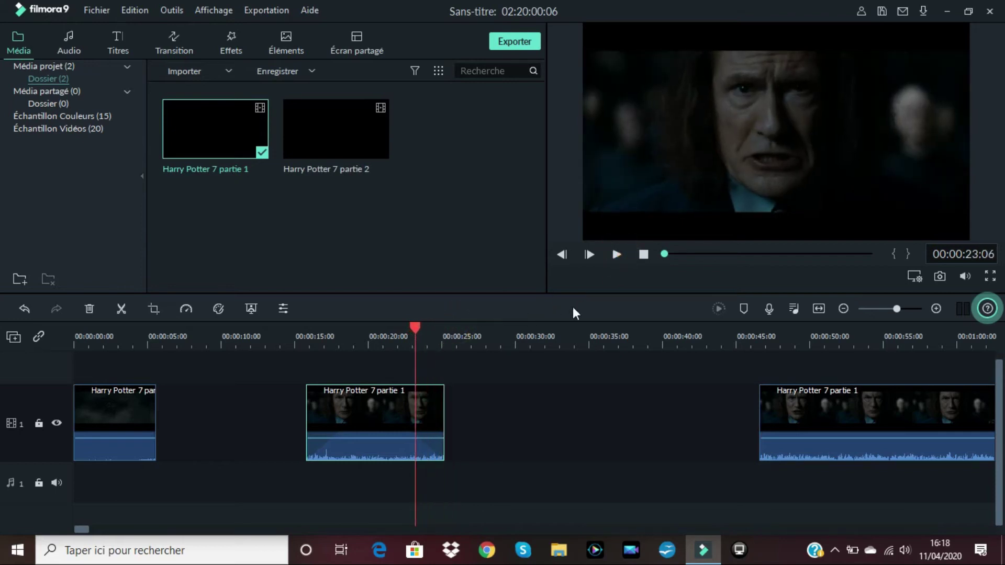
left_click(617, 254)
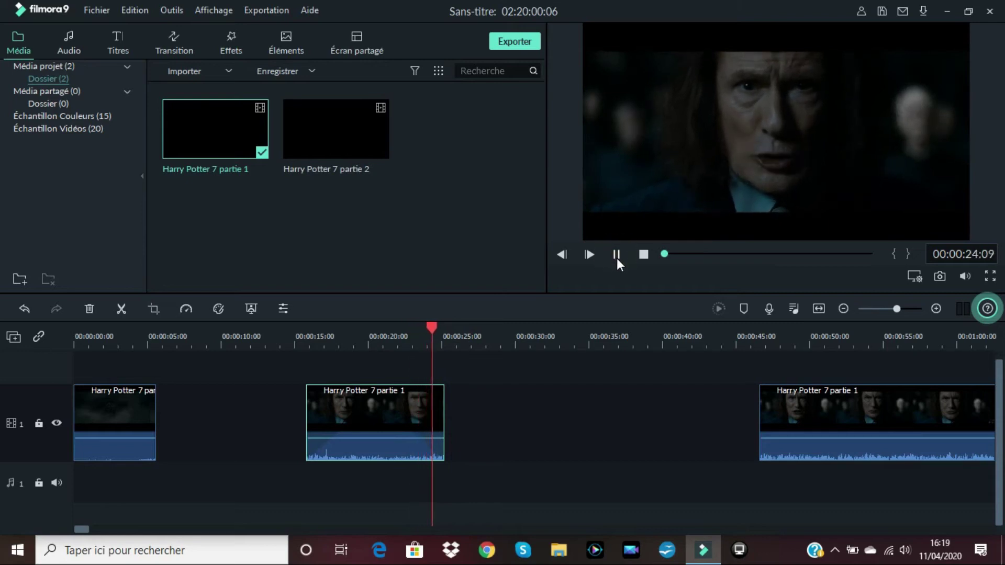
left_click(616, 255)
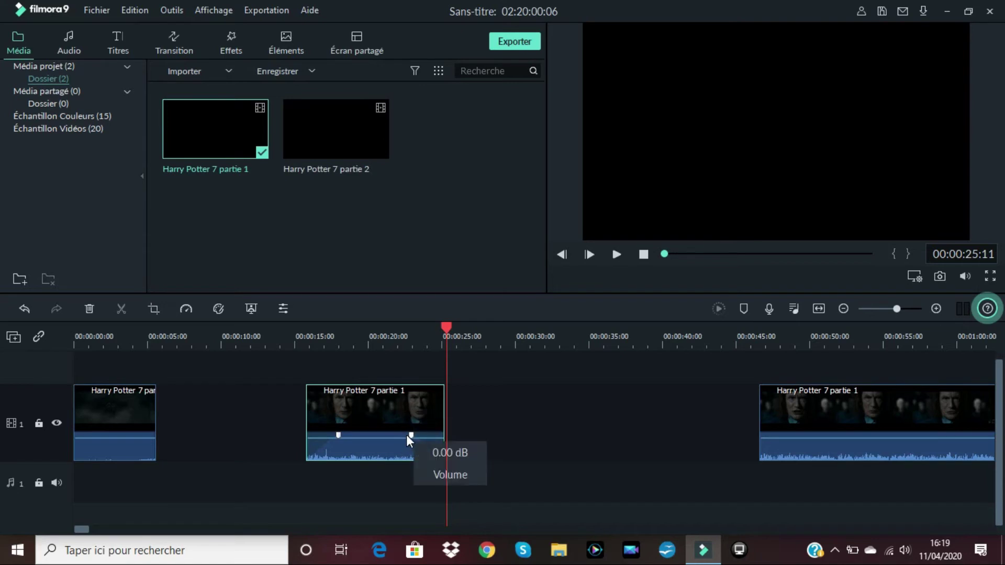
Reopen the middle piece's sound adjustments and reset both its fade-in and fade-out to zero
right_click(370, 419)
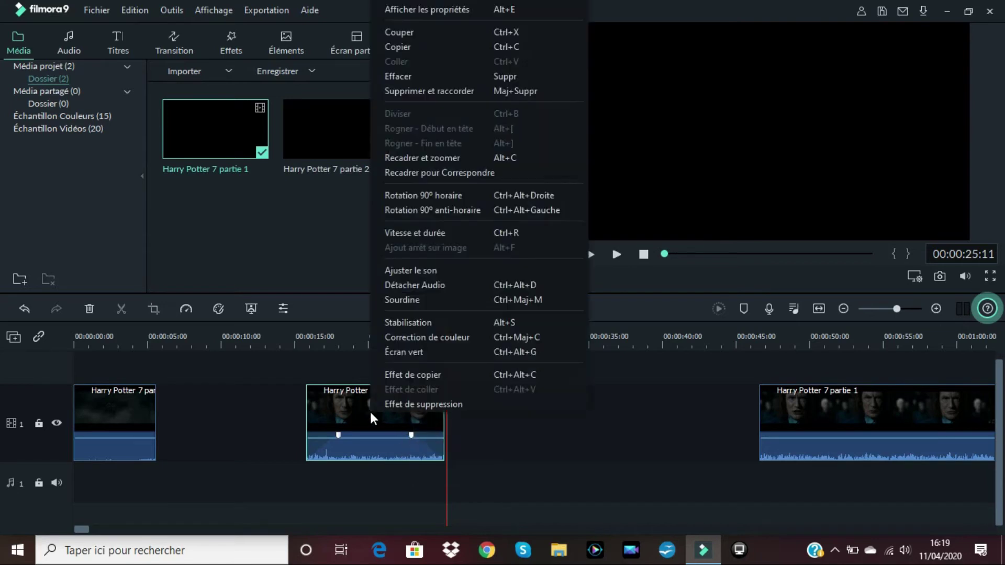
left_click(406, 271)
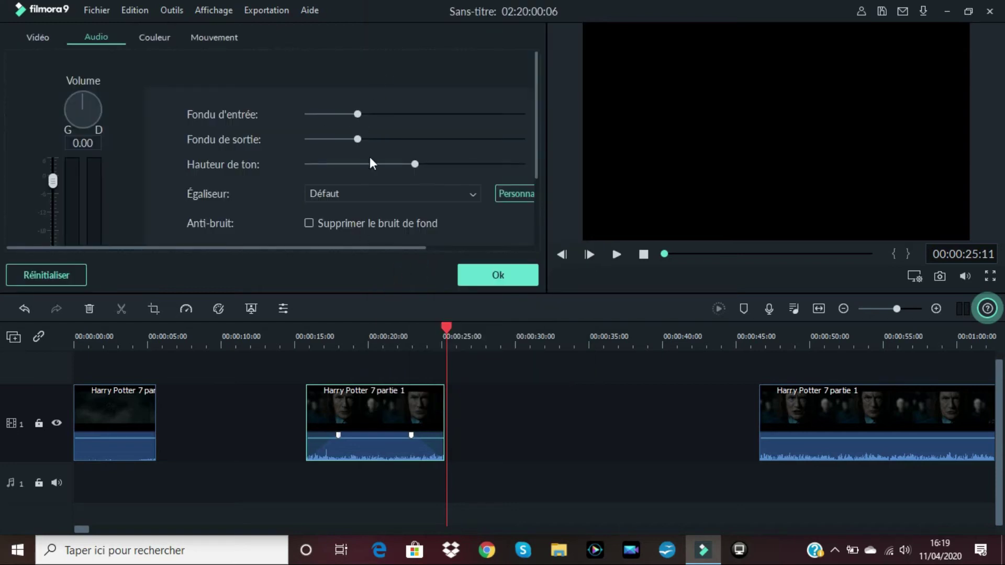
left_click_drag(357, 114, 294, 123)
left_click_drag(357, 140, 297, 146)
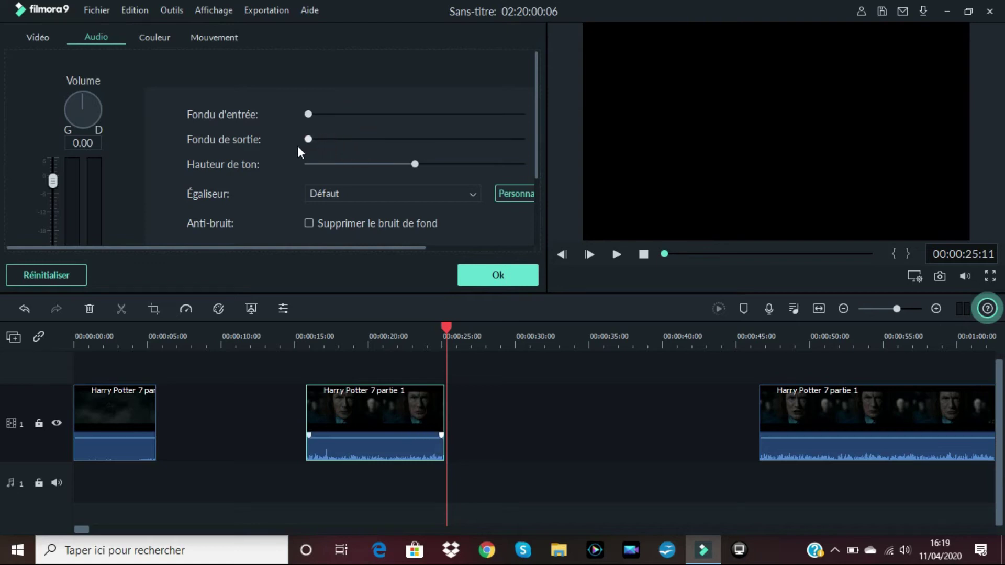
Customize the middle piece's equalizer by raising all ten bands, from 31 to 16k, to about 9, and apply it
left_click(503, 199)
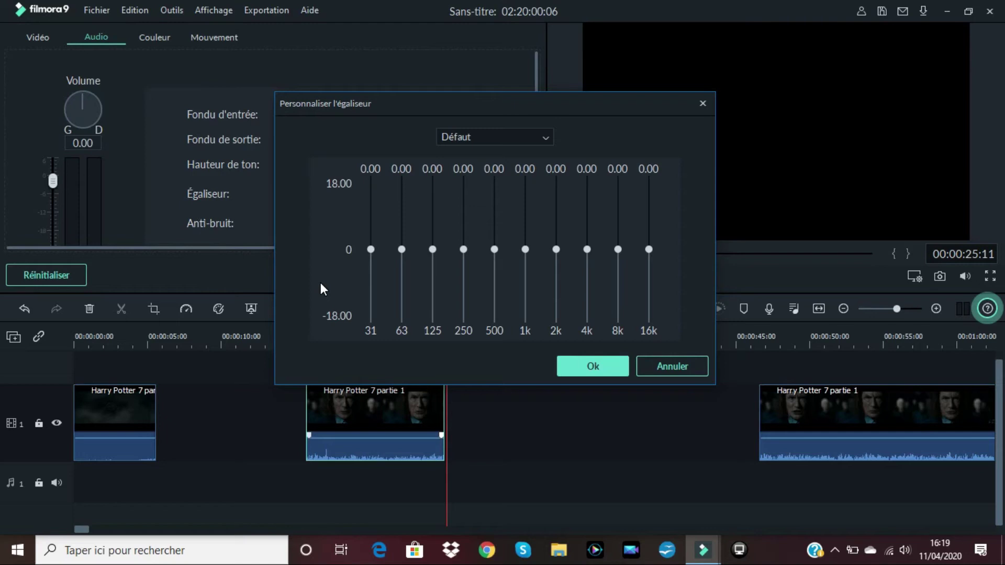
left_click(371, 215)
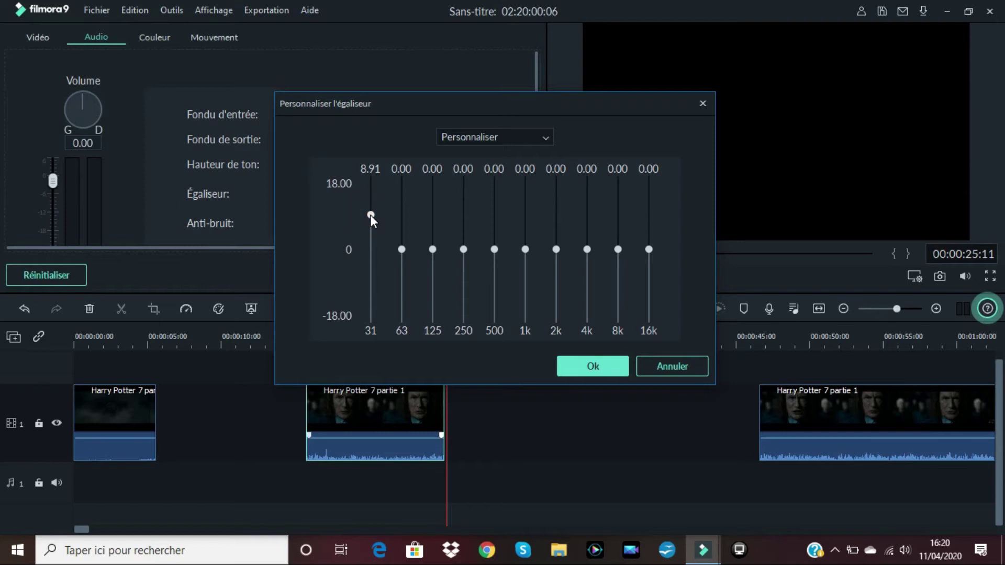
left_click(401, 215)
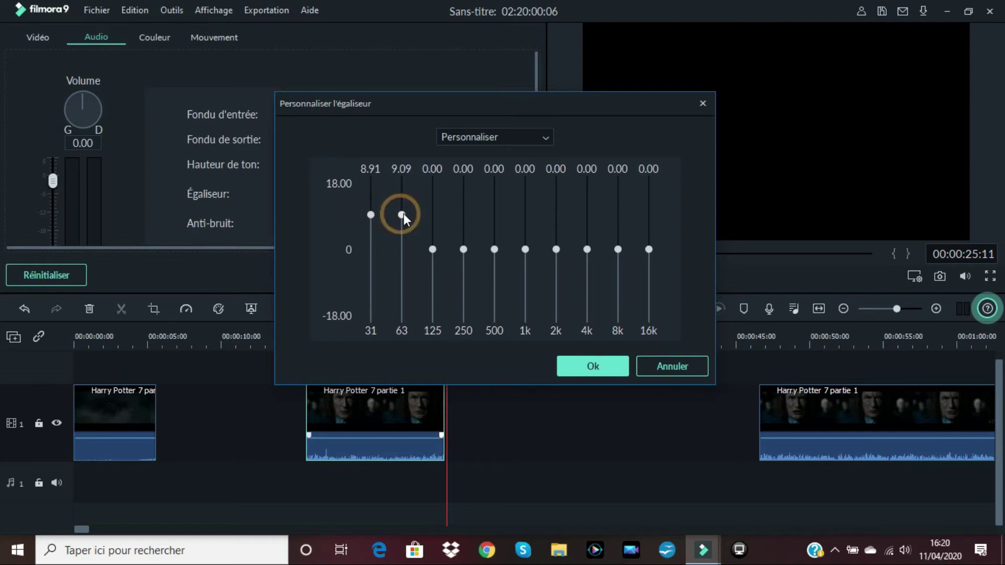
left_click(433, 214)
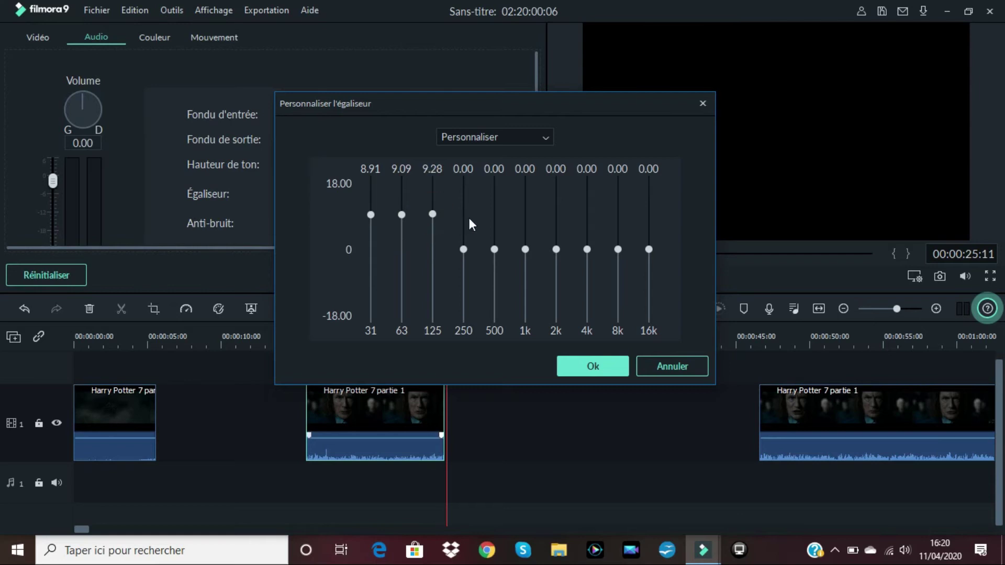
left_click_drag(432, 213, 435, 215)
left_click(402, 216)
left_click_drag(464, 216, 464, 215)
left_click(493, 215)
left_click(526, 215)
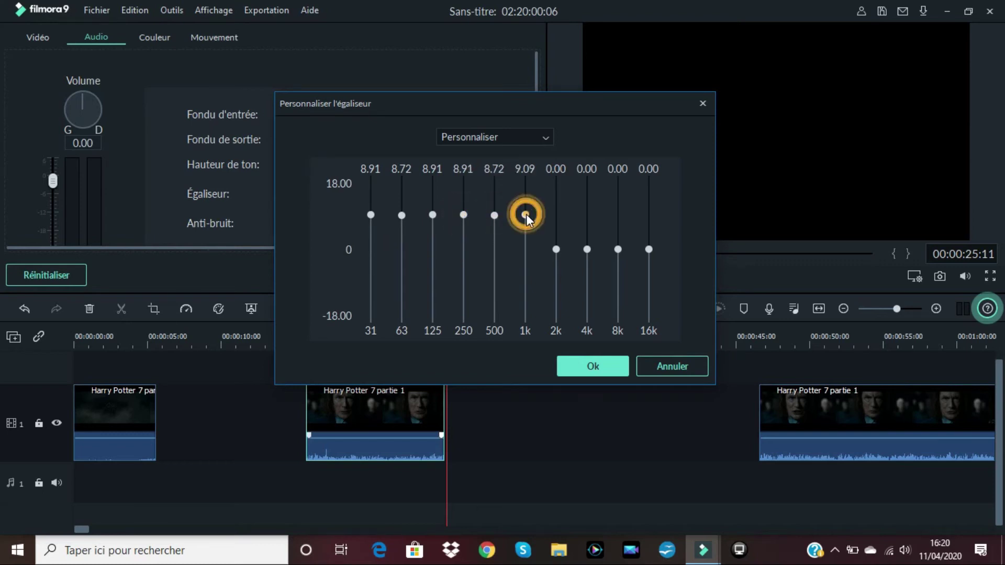
left_click(555, 213)
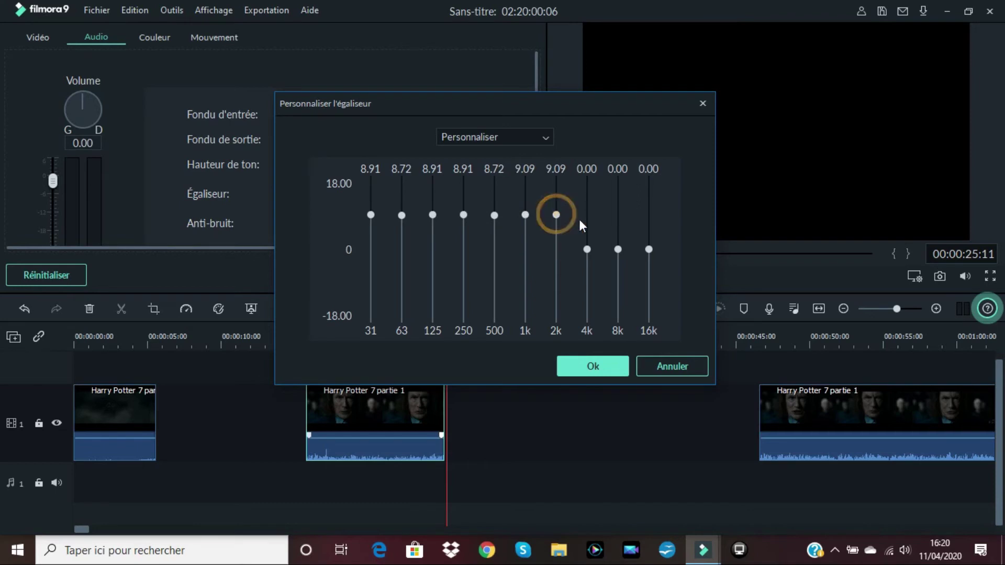
left_click(588, 215)
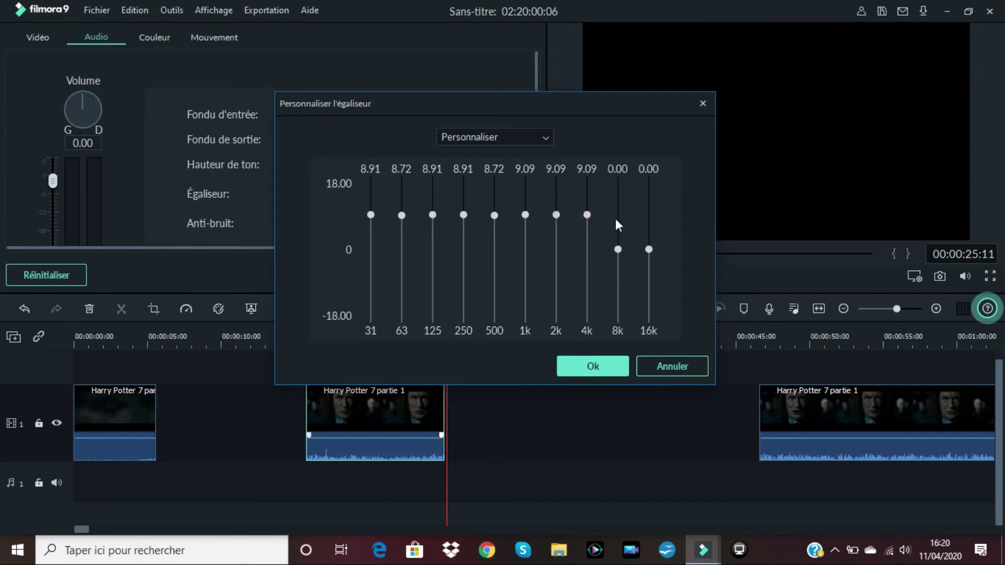
left_click(618, 214)
left_click(649, 212)
left_click(589, 363)
Confirm the middle piece's sound adjustments, play it from 00:00:16:00 to hear the custom equalizer, and pause
left_click_drag(450, 329, 310, 343)
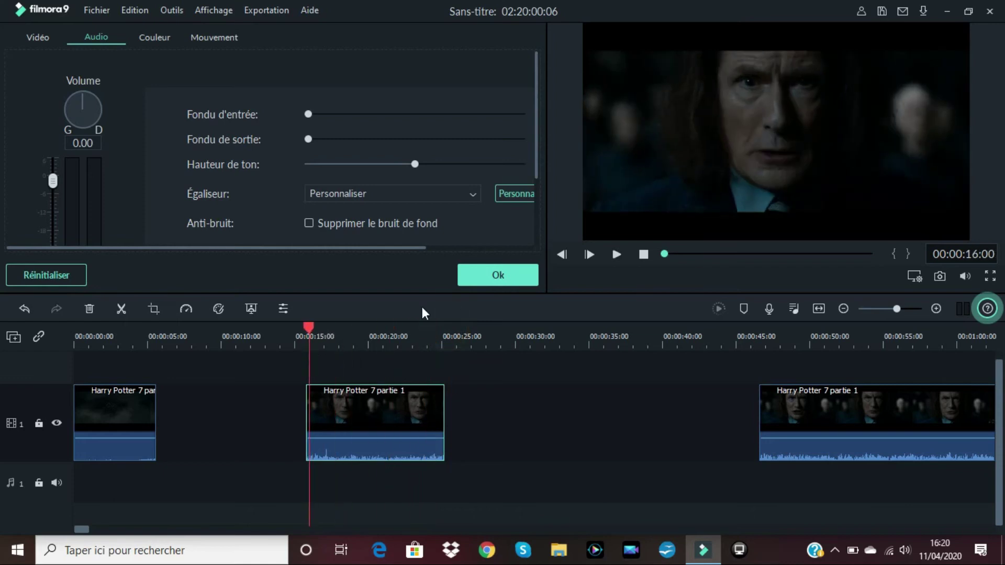
left_click(507, 275)
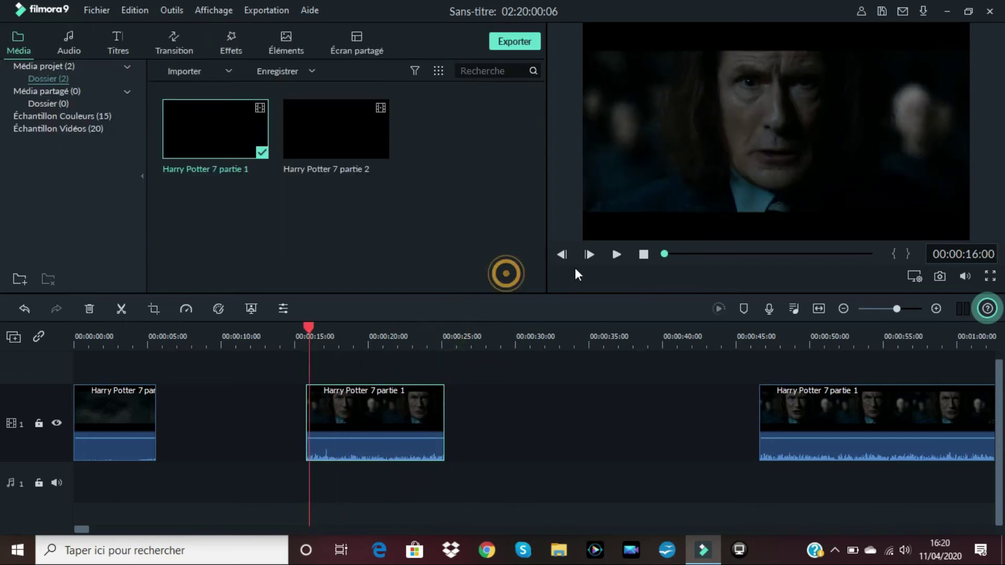
left_click(616, 254)
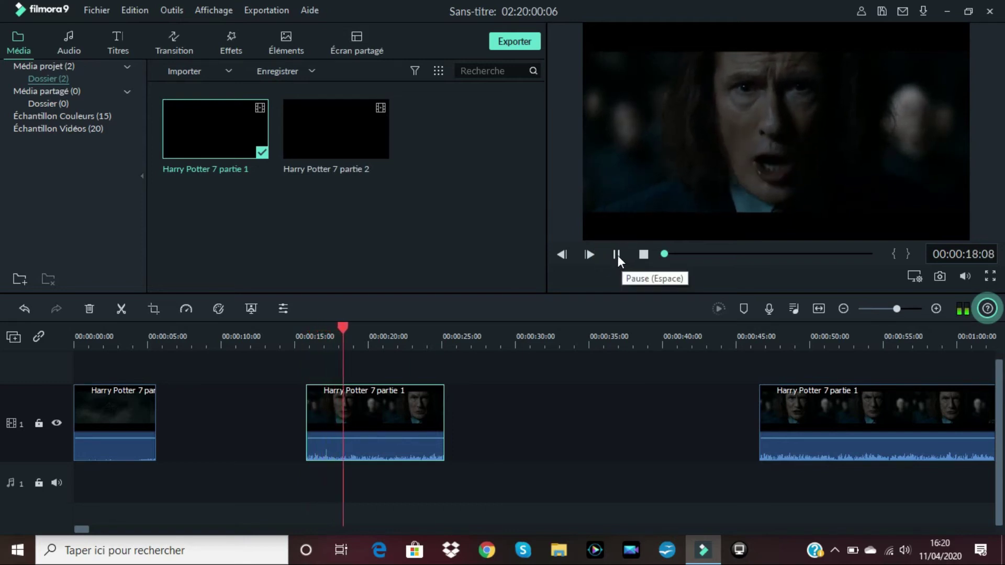
left_click(617, 255)
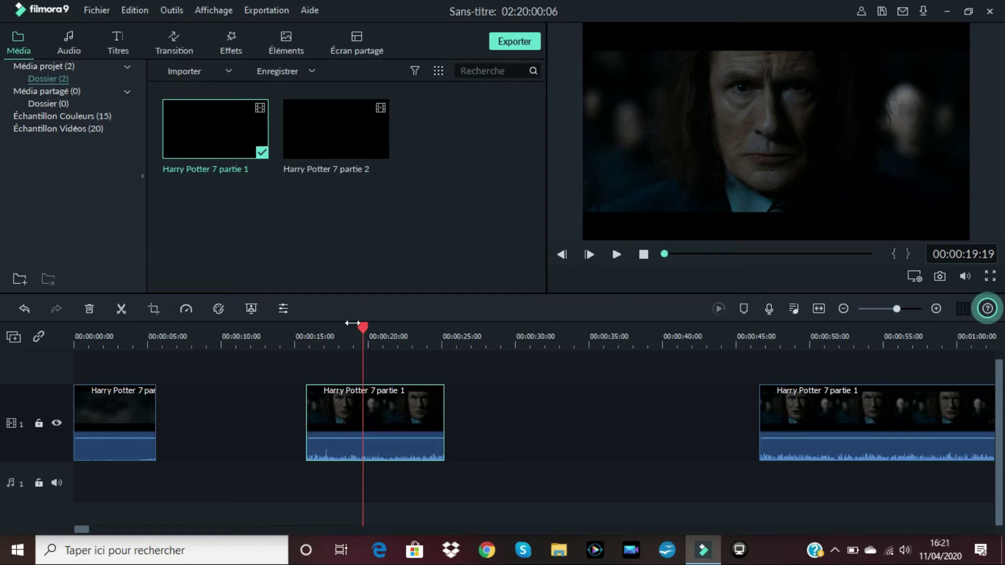
Mute the middle piece's sound, play it from 00:00:19:19 to check the silence, and pause the playback
right_click(350, 399)
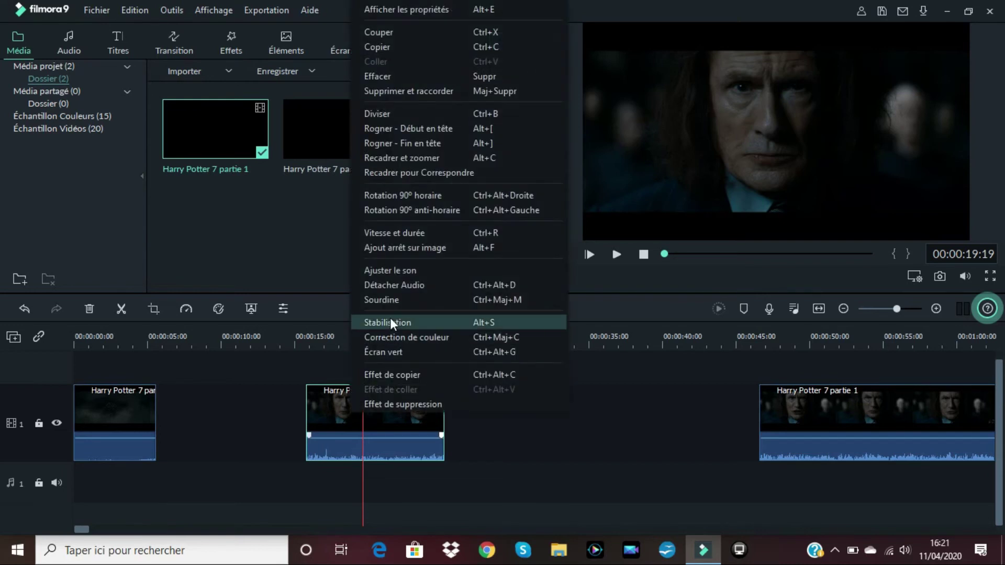
left_click(397, 300)
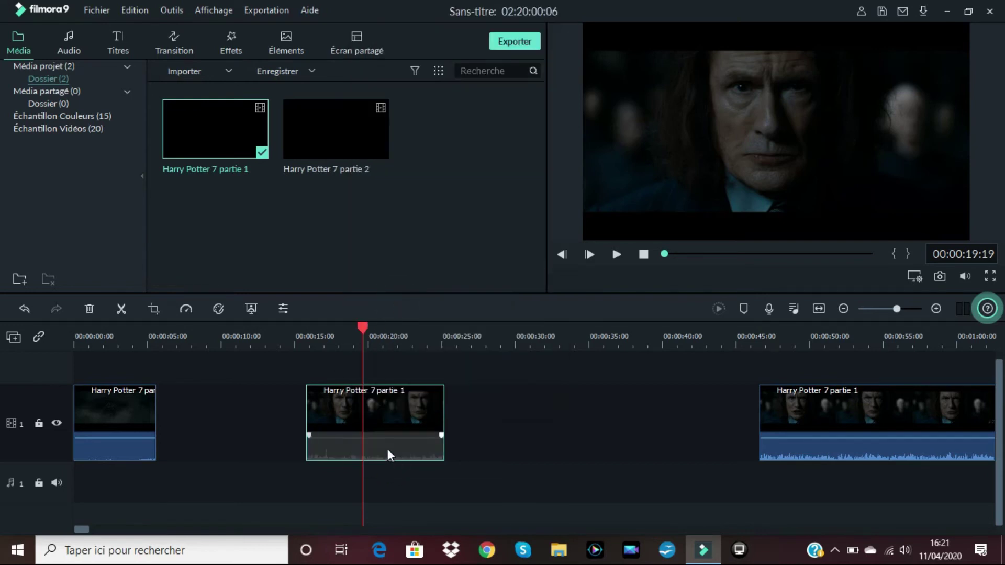
mouse_move(393, 458)
left_click(616, 254)
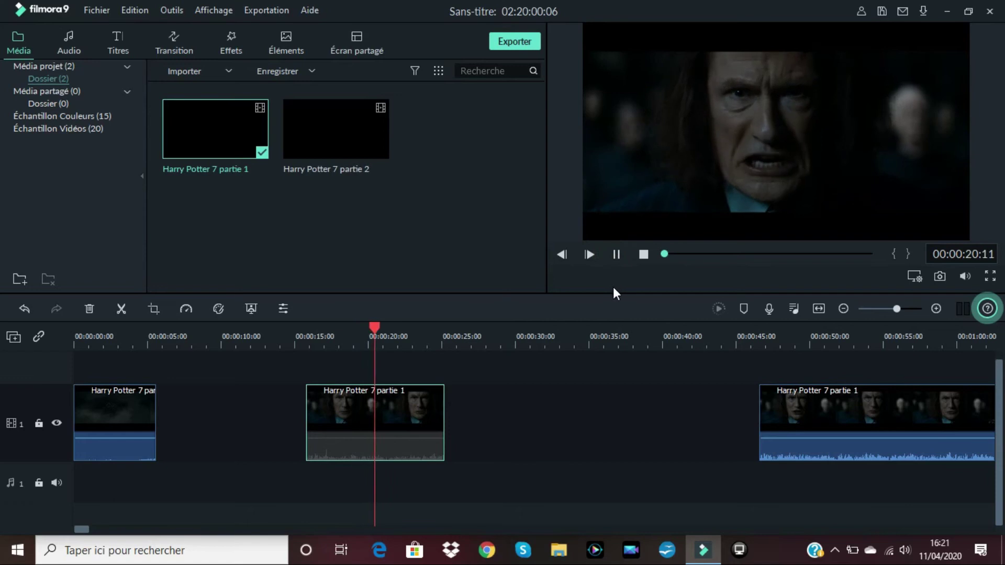
left_click(616, 255)
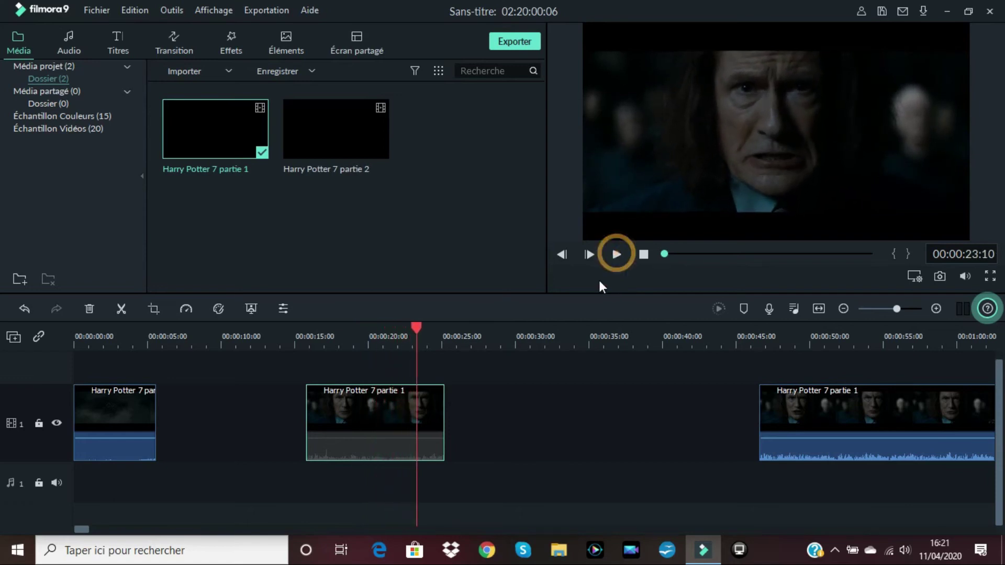
Unmute the middle piece and resume playback from 00:00:23:10 to hear its sound
right_click(340, 404)
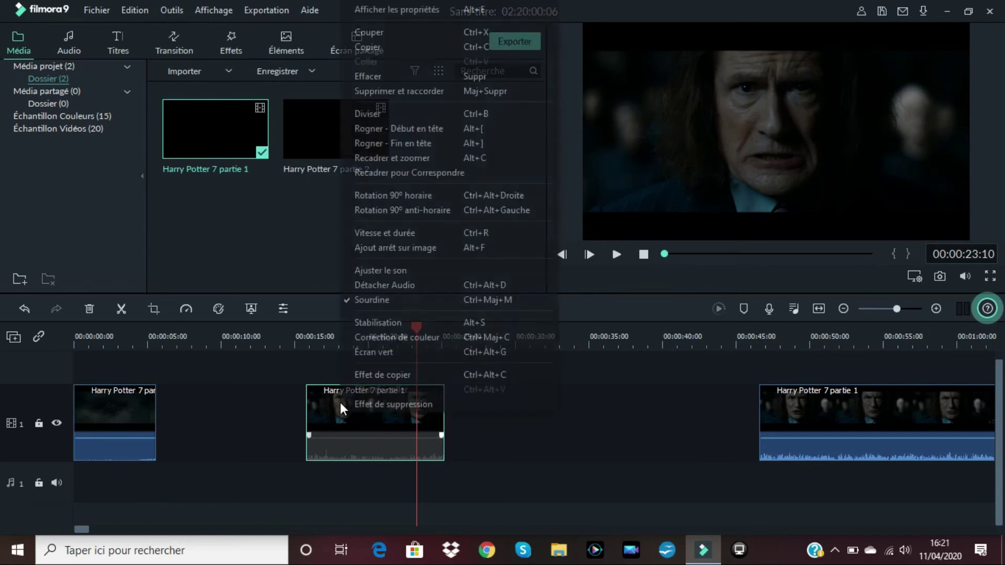
left_click(372, 300)
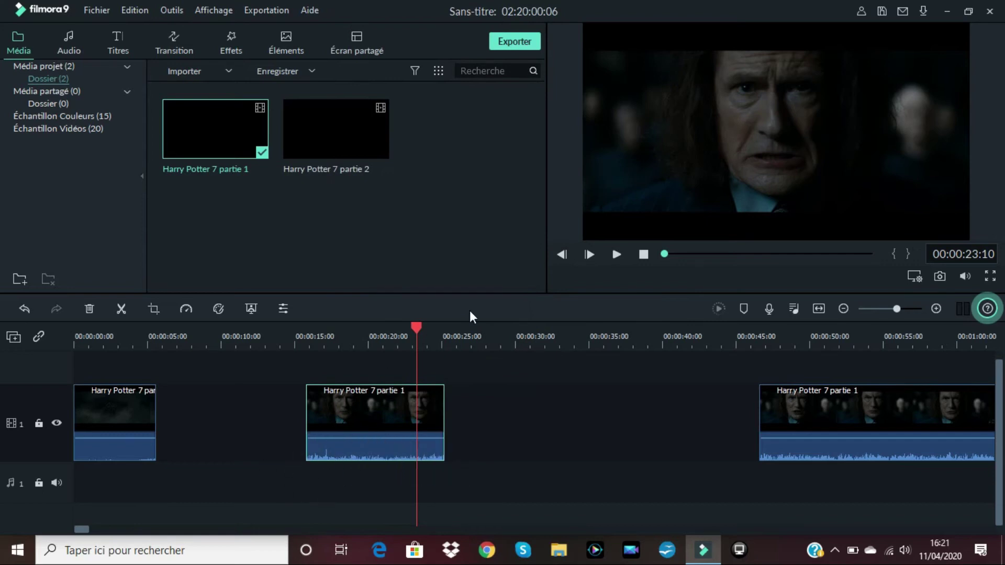
left_click(616, 254)
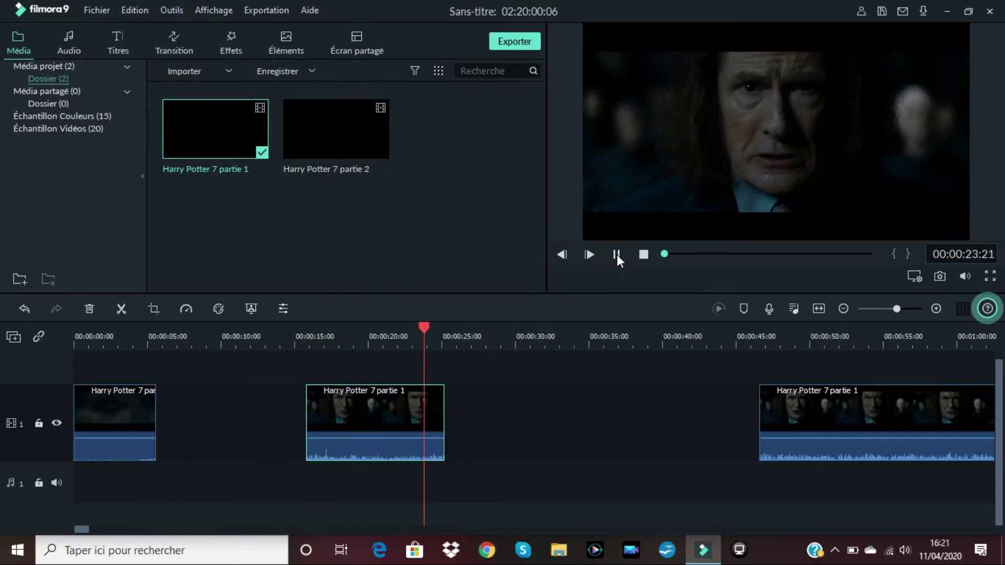
Pause the playback and move the middle piece so it starts right at the end of the first piece
left_click(617, 254)
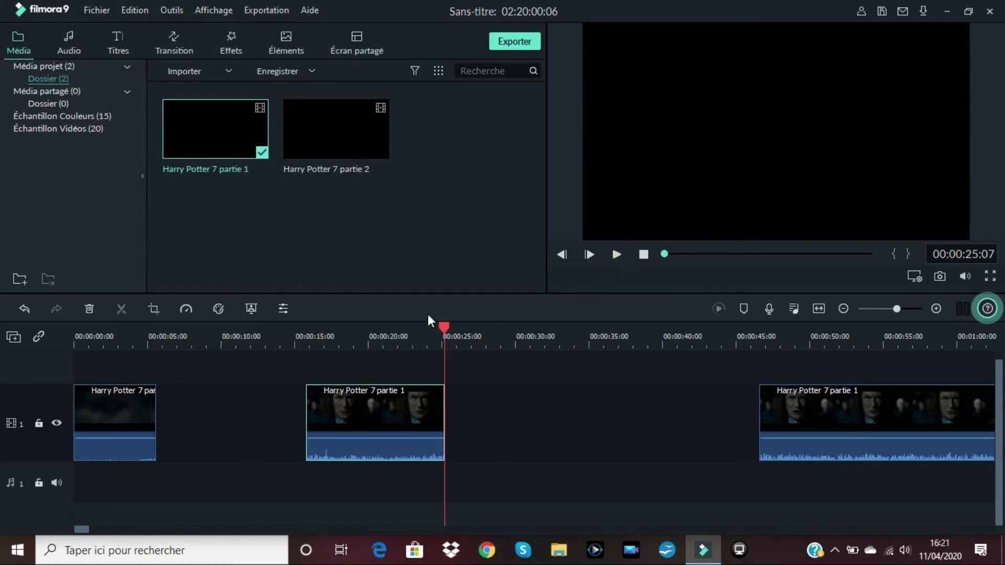
left_click_drag(443, 328, 319, 364)
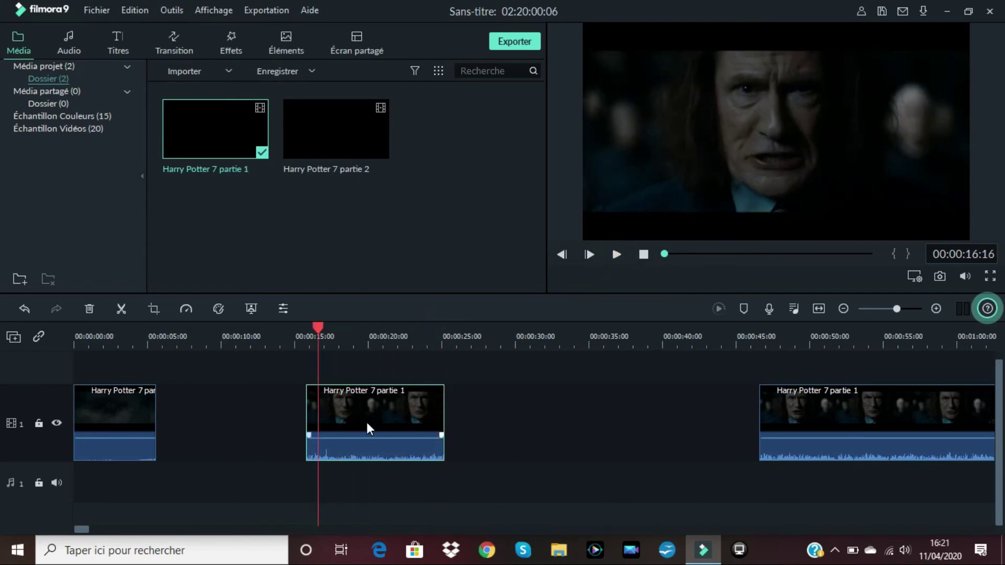
left_click_drag(363, 420, 214, 432)
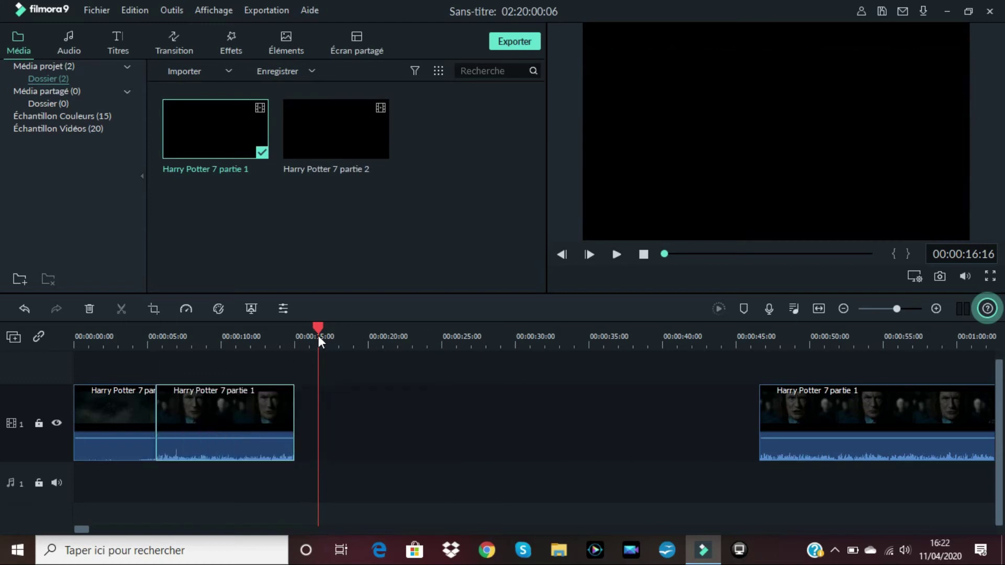
Play across the cut between the first two pieces from 00:00:04:18, pause, and return to 00:00:06:05
left_click_drag(320, 330, 144, 358)
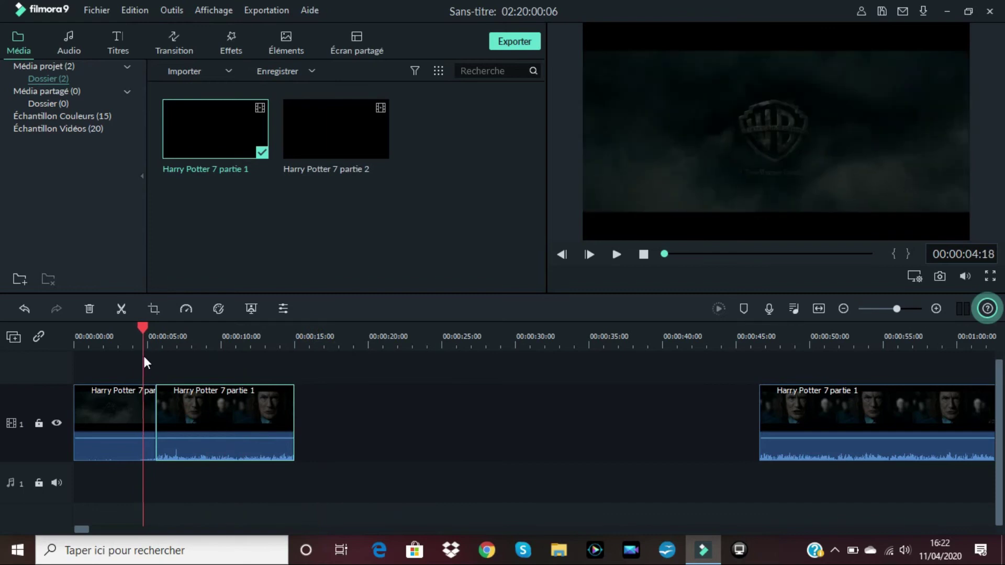
left_click(615, 255)
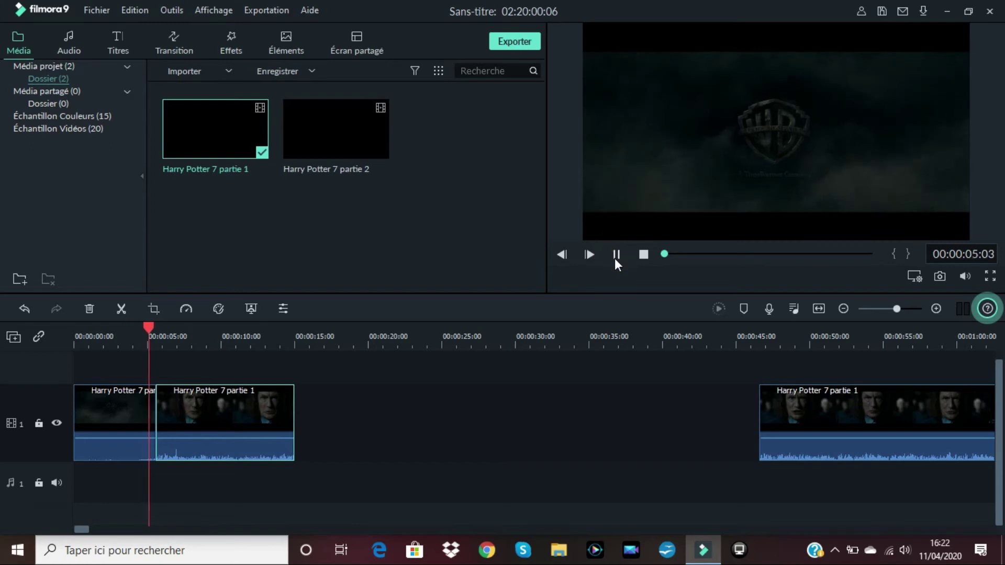
left_click(616, 254)
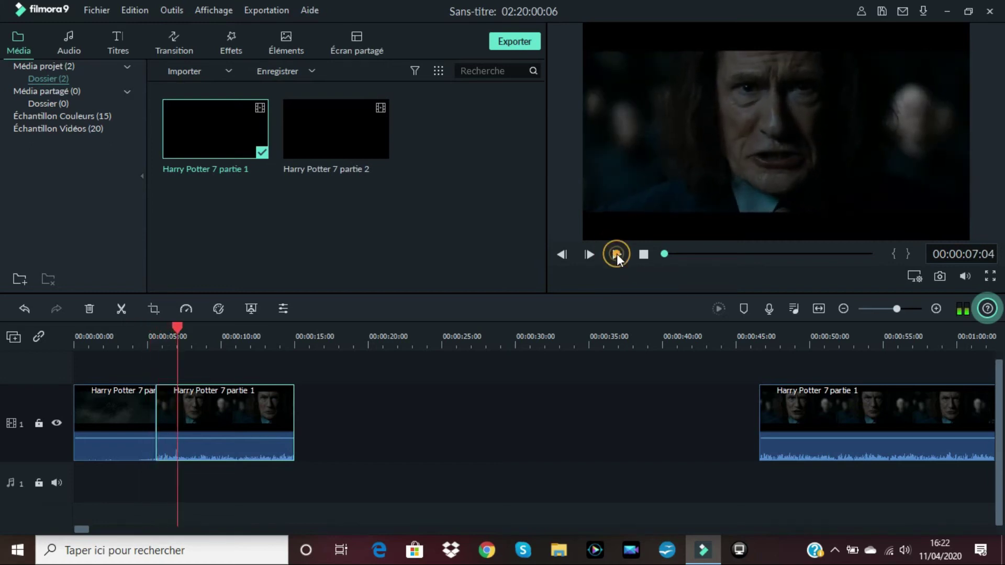
mouse_move(177, 326)
left_mouse_down()
mouse_move(139, 327)
mouse_move(165, 329)
left_mouse_up()
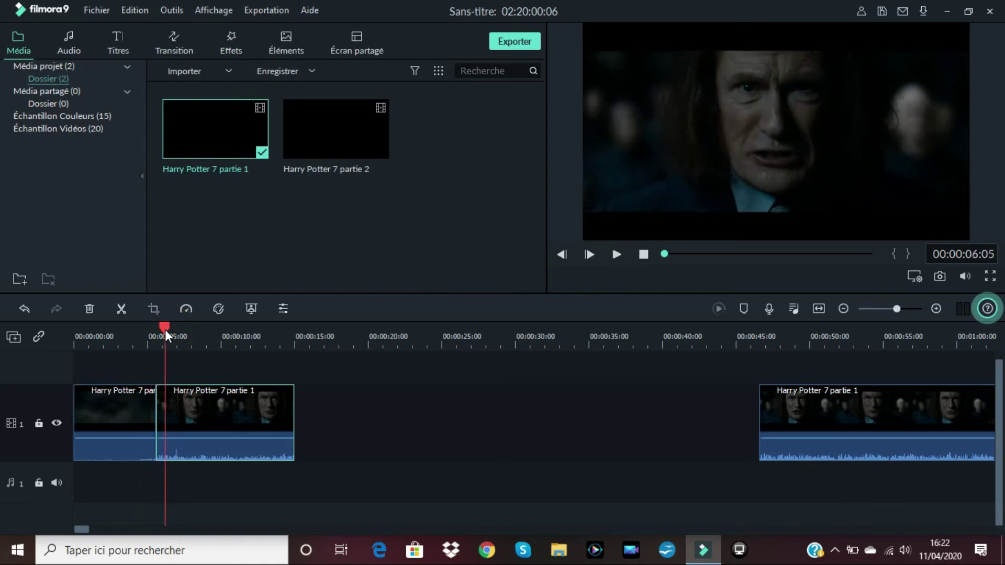
Preview the Dissoudre transition from the transition library
left_click(170, 36)
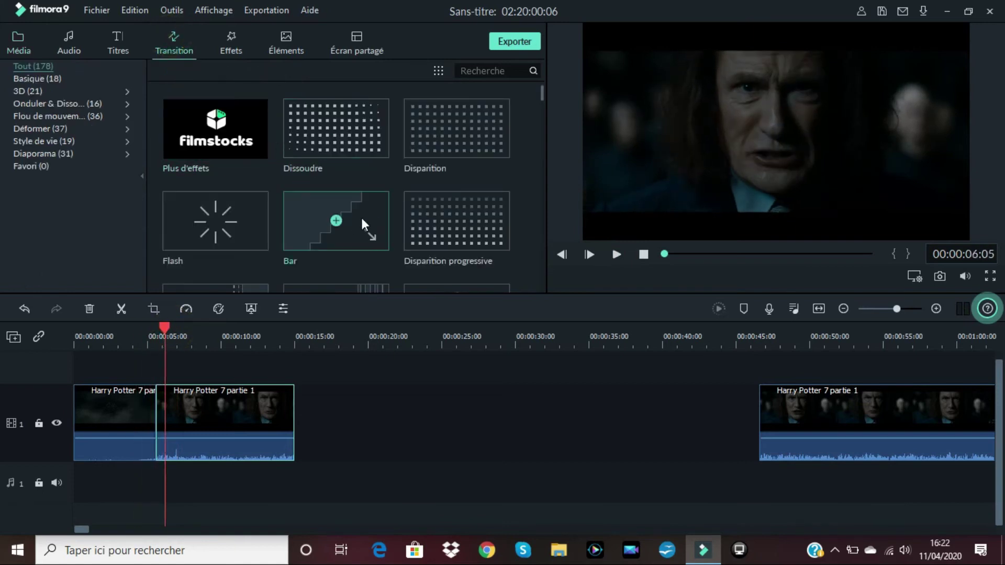
mouse_move(385, 148)
left_click(360, 130)
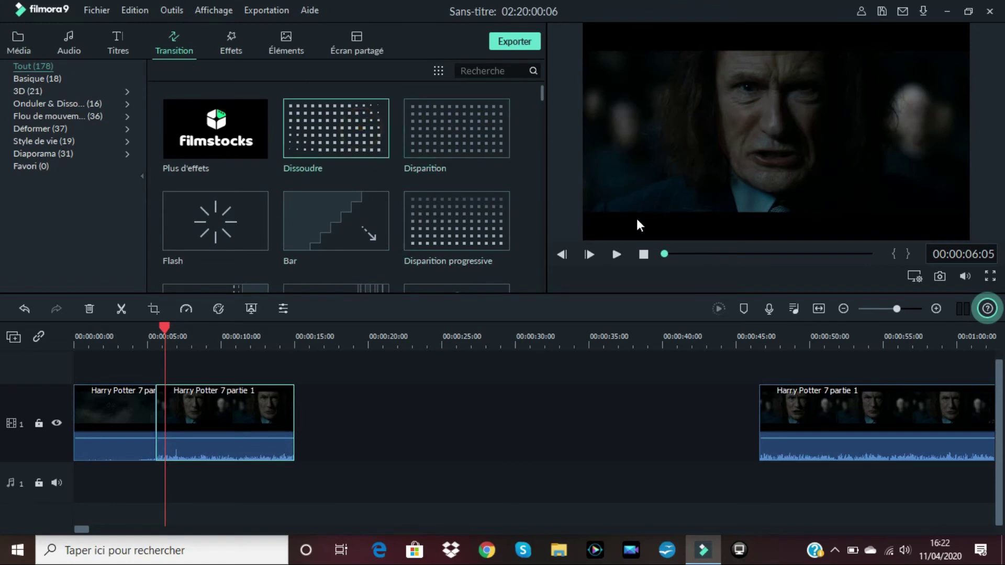
left_click(616, 254)
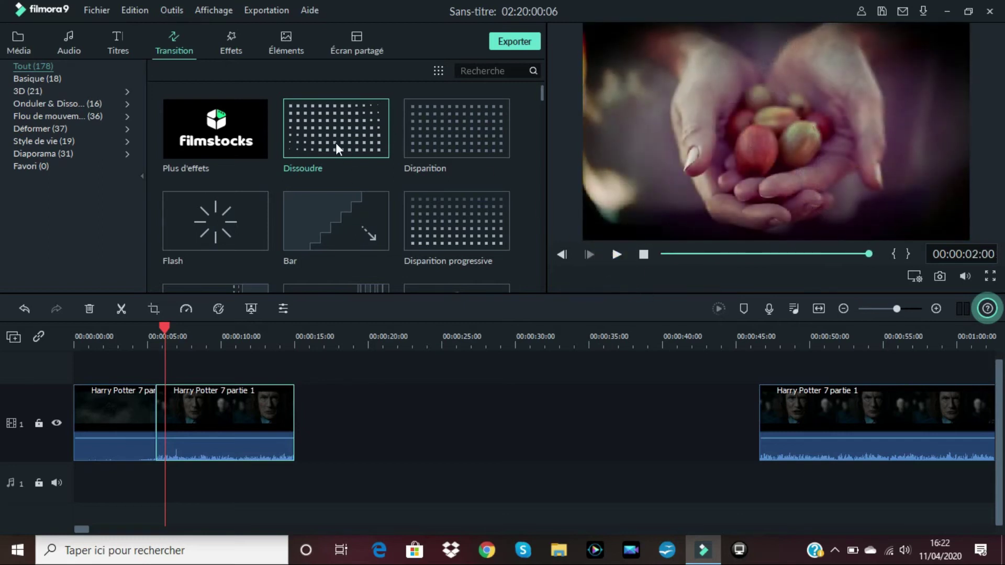
left_click(336, 145)
left_click(618, 256)
Place the Dissoudre transition between the first two pieces, centred on their cut
left_click_drag(366, 133, 159, 388)
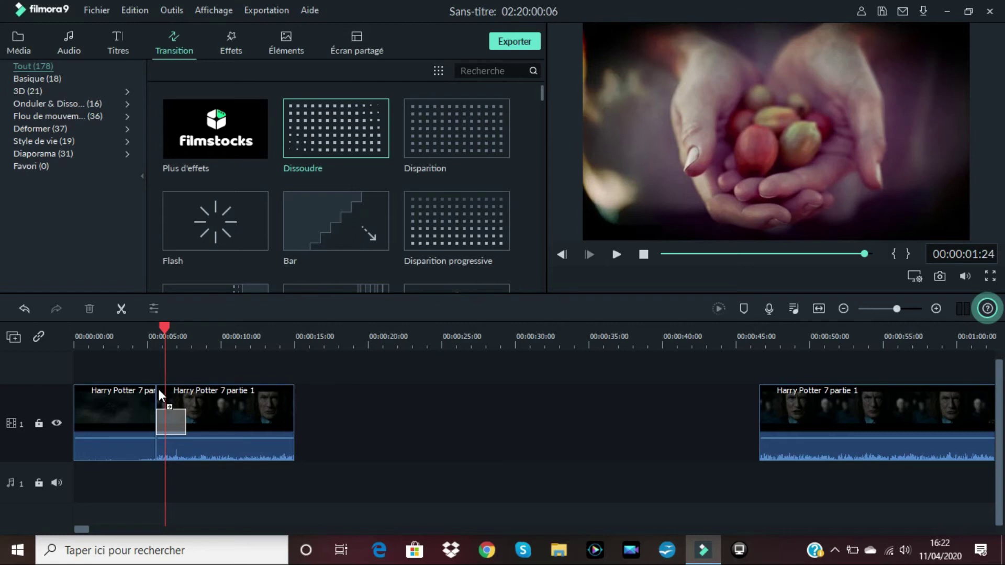
left_click_drag(157, 391, 139, 391)
left_click_drag(141, 389, 145, 392)
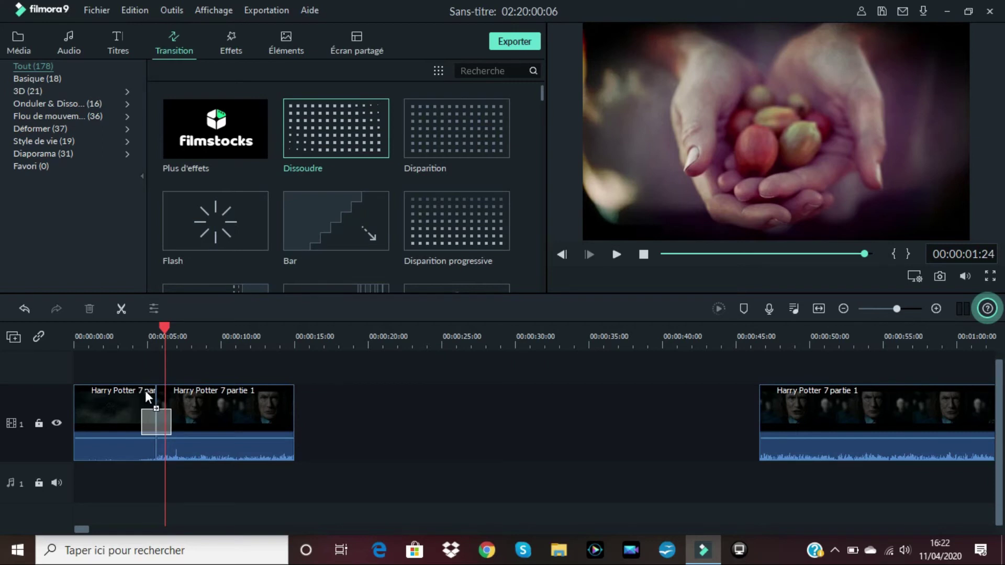
left_click_drag(146, 391, 147, 391)
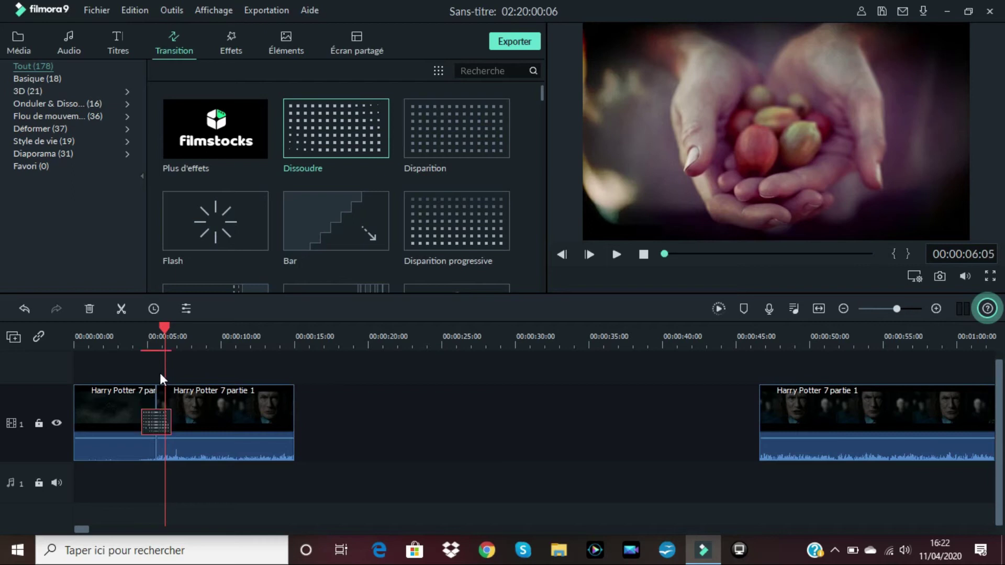
Play the Dissoudre transition from 00:00:03:20, pause, and set the playhead inside it at 00:00:05:13
left_click(153, 325)
left_click_drag(155, 329, 129, 329)
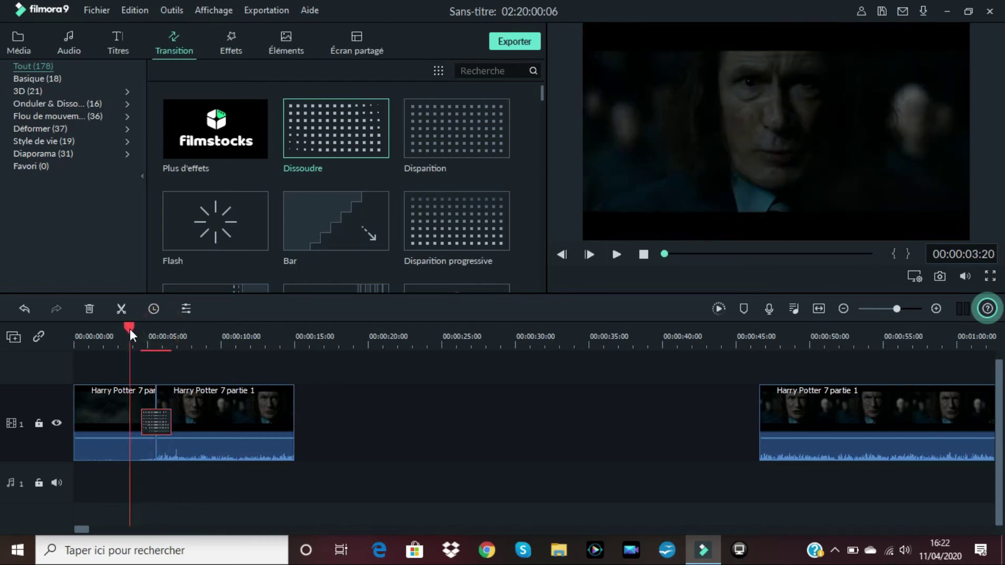
left_click(617, 255)
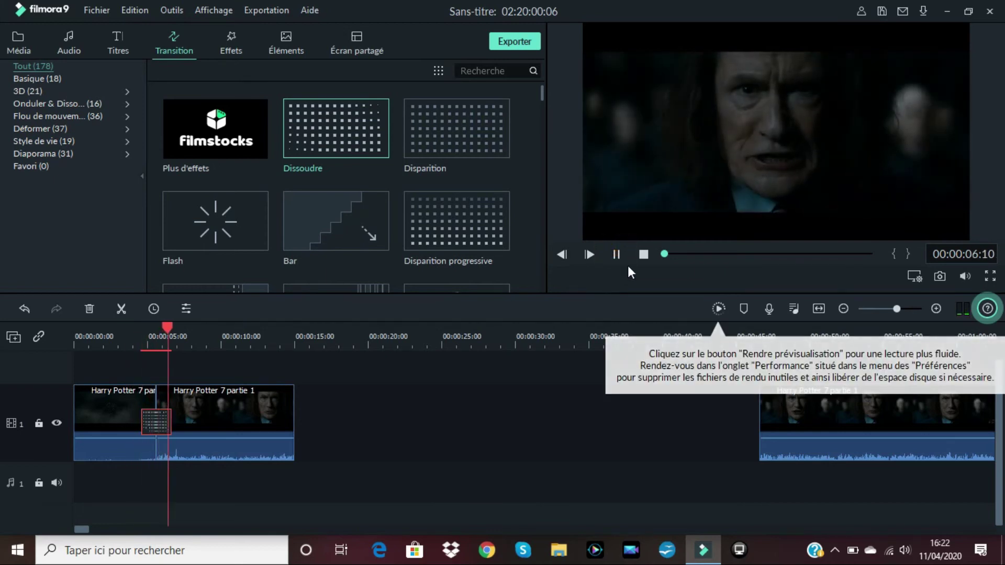
left_click(616, 255)
left_click_drag(202, 320, 154, 378)
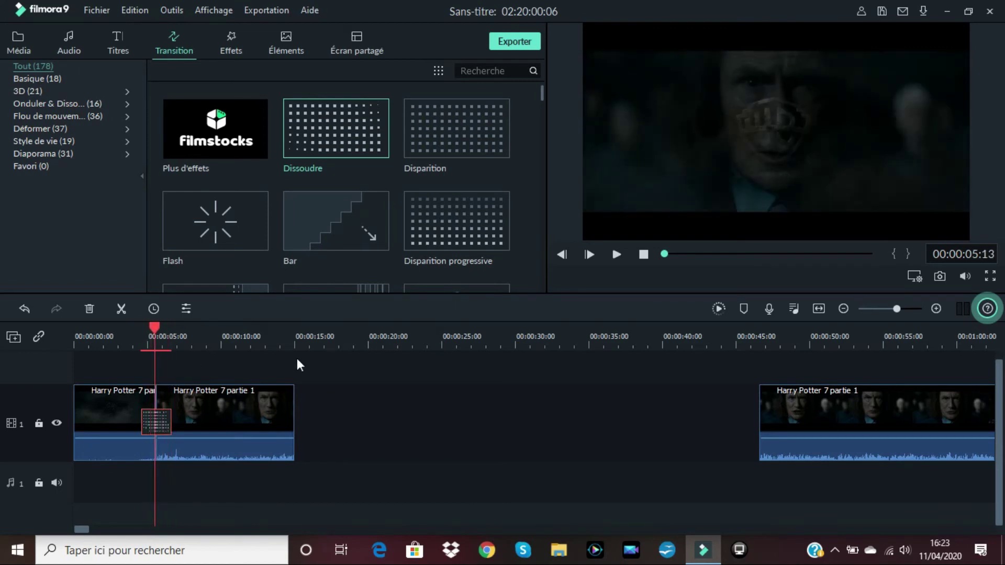
Browse the full transition library and preview the transition listed under Boîte Pivotée 1
scroll(487, 251, "down", 5)
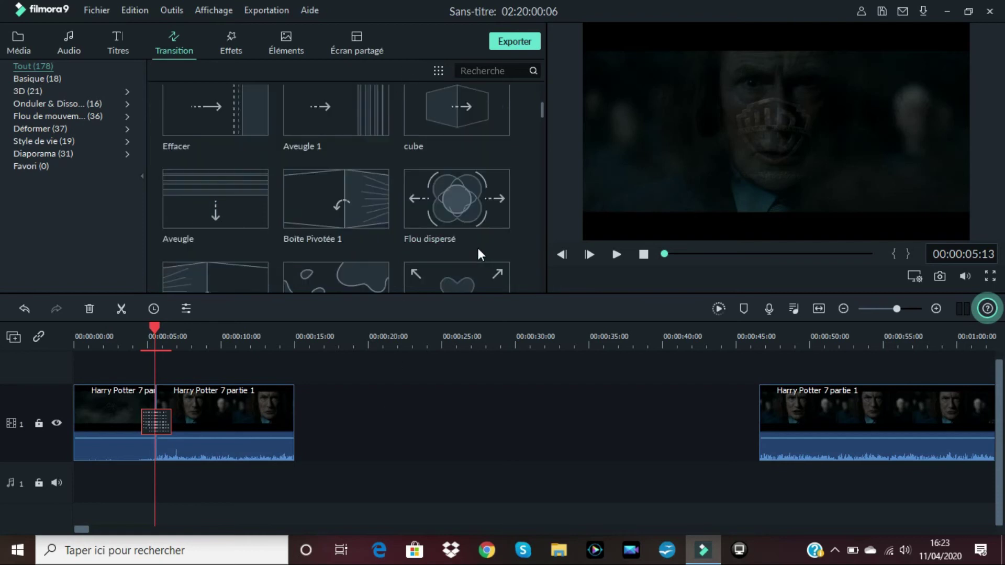
scroll(340, 183, "up", 2)
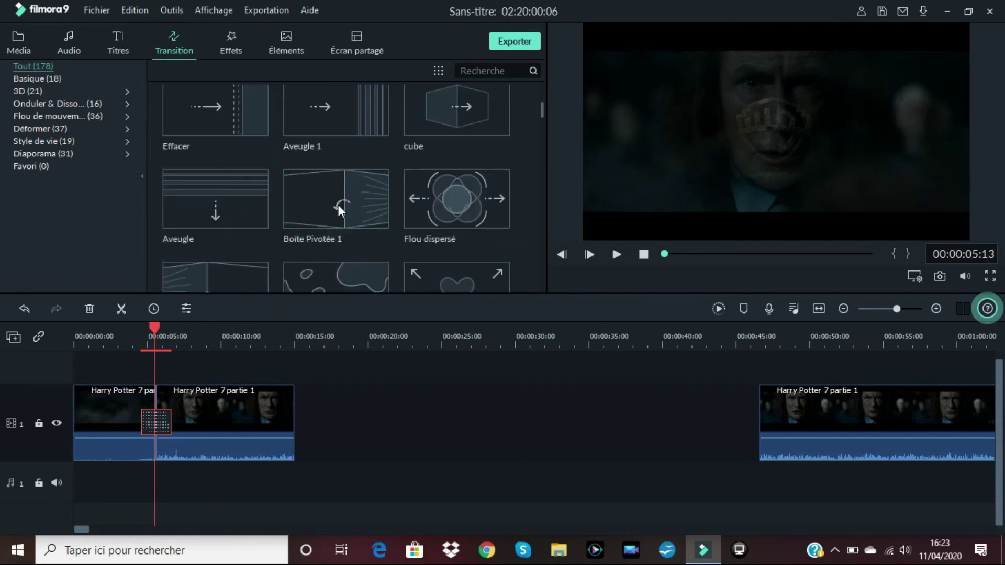
left_click(373, 283)
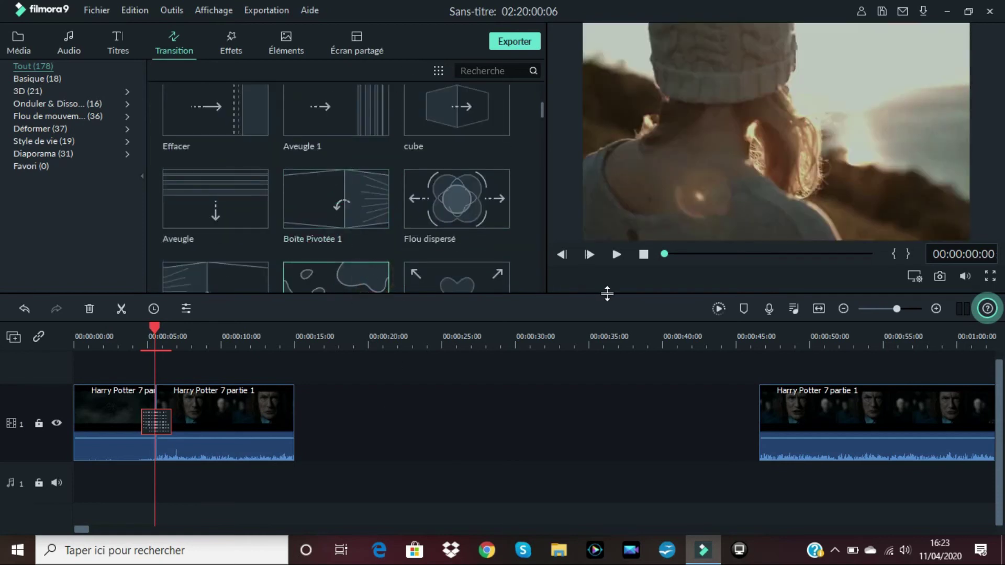
left_click(614, 255)
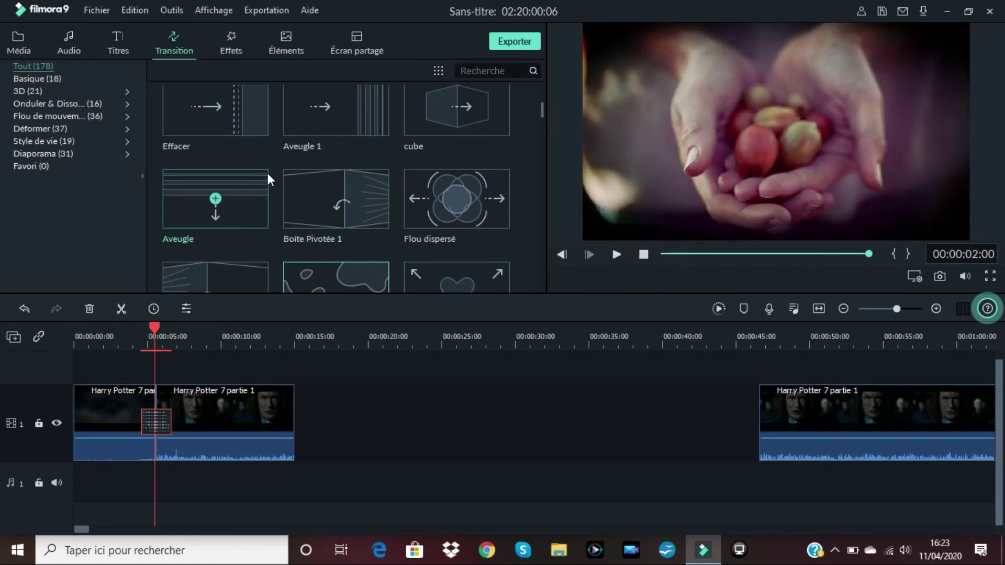
scroll(267, 172, "down", 2)
scroll(291, 167, "down", 10)
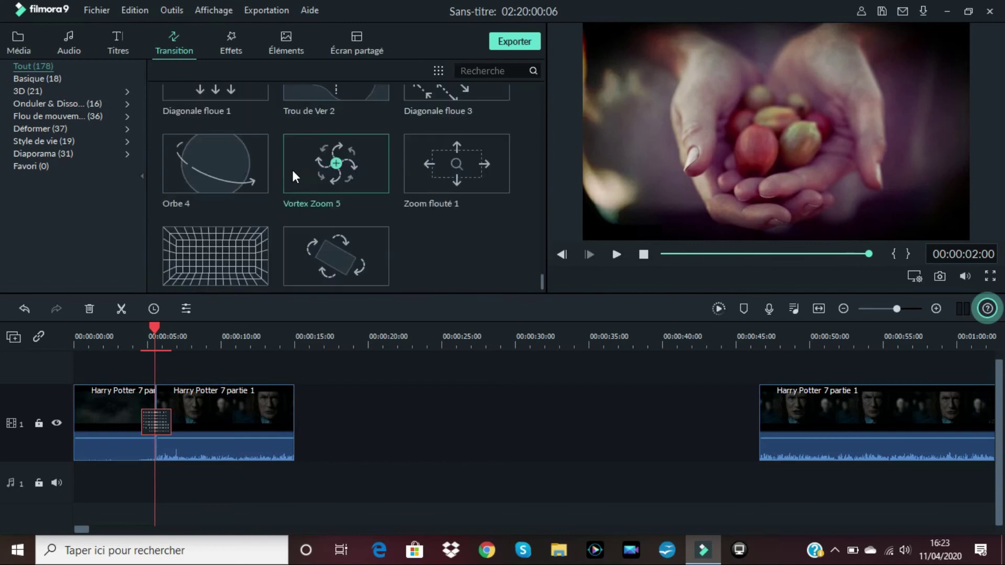
scroll(290, 173, "down", 10)
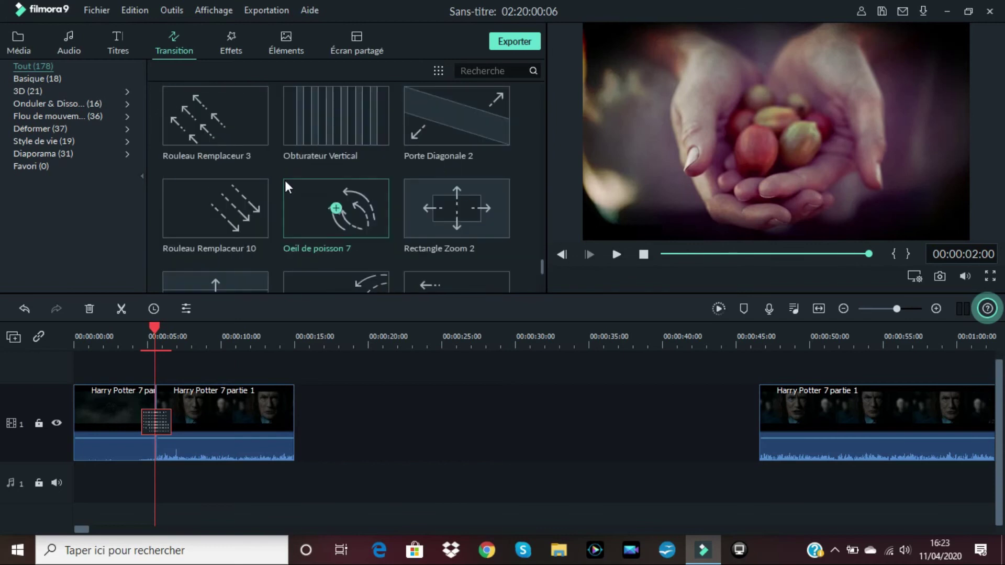
scroll(284, 180, "down", 1)
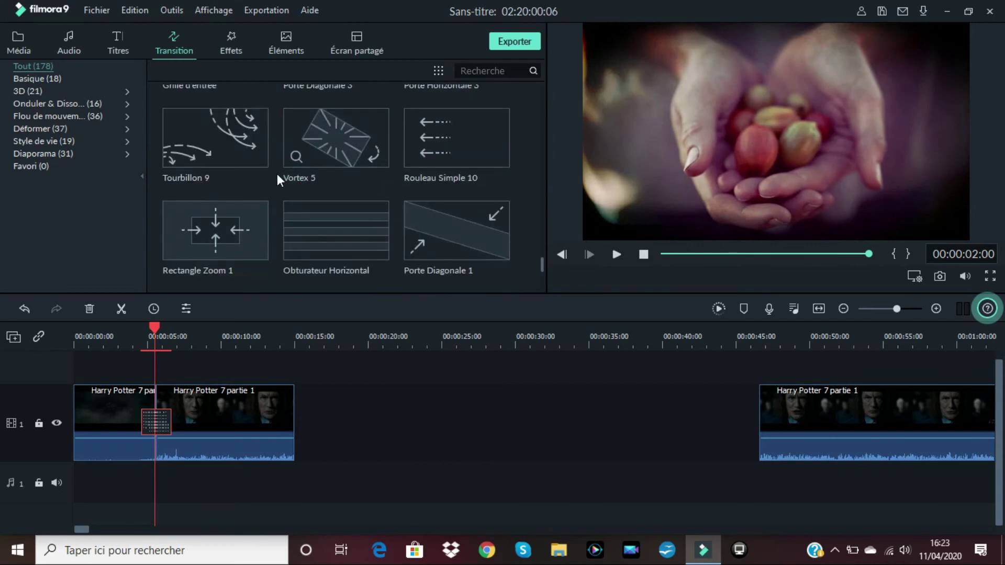
scroll(268, 172, "up", 20)
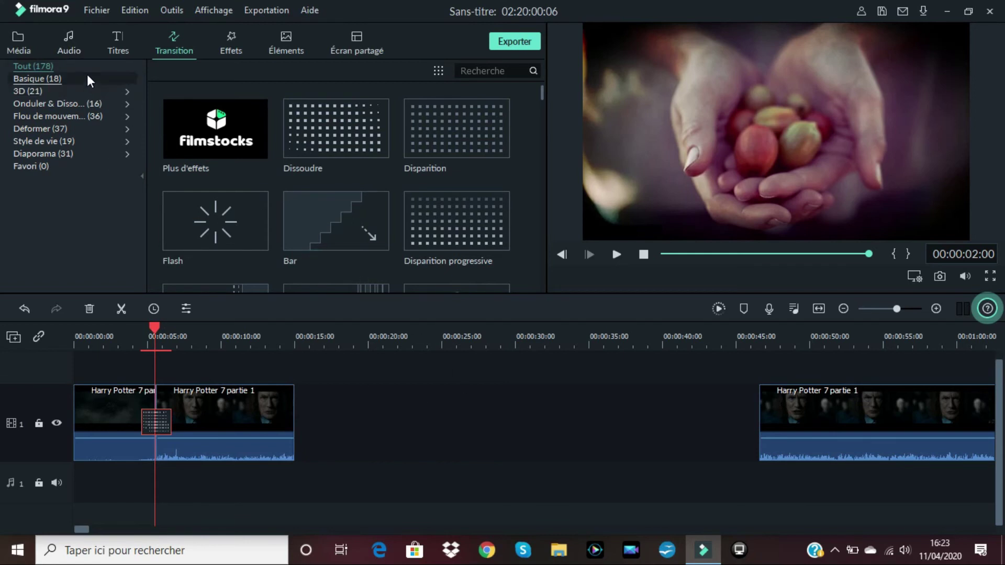
Look through the audio library, preview the Living Pulse - Go Goes track, and pause it
left_click(65, 37)
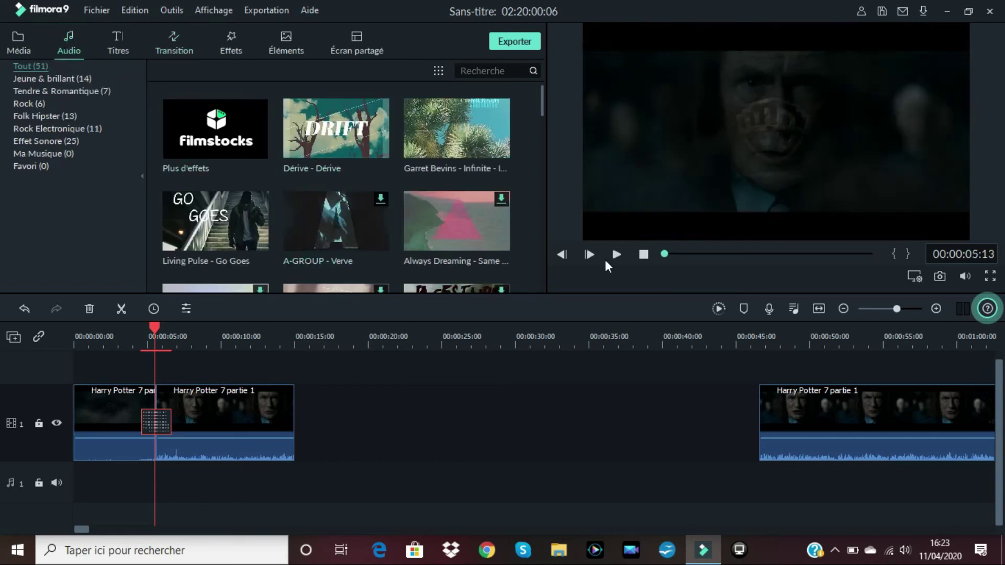
scroll(364, 187, "down", 10)
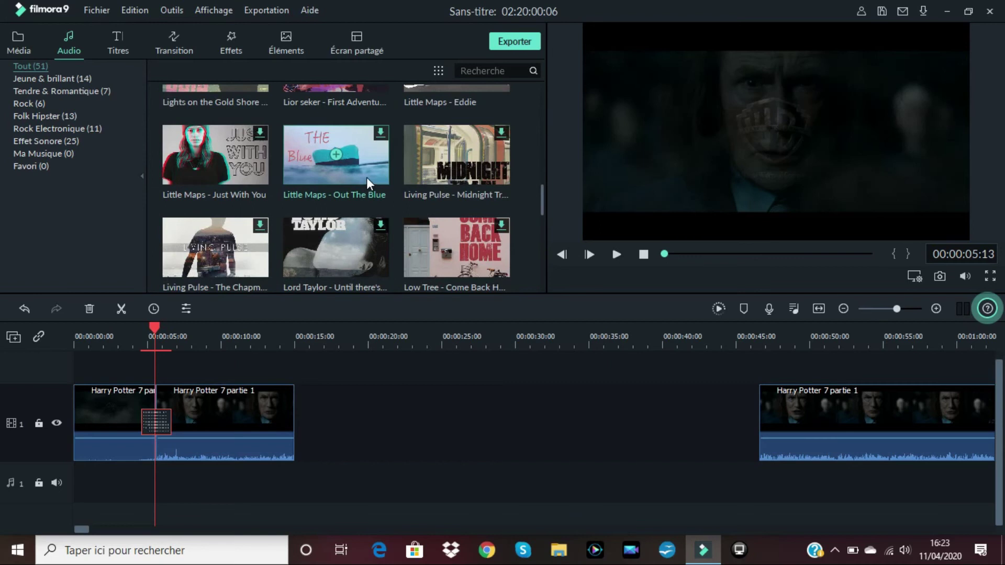
scroll(366, 177, "up", 10)
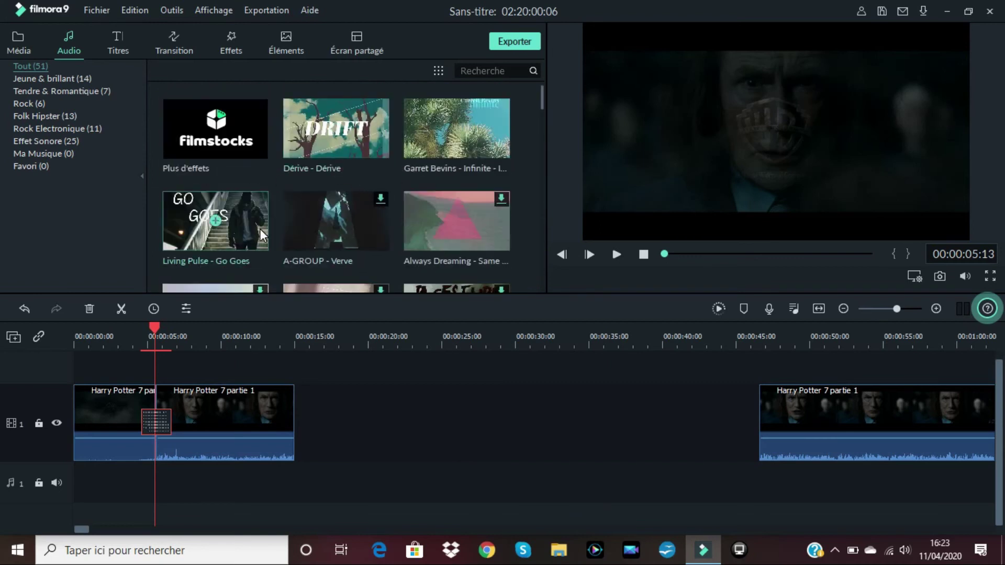
left_click(309, 131)
left_click(239, 238)
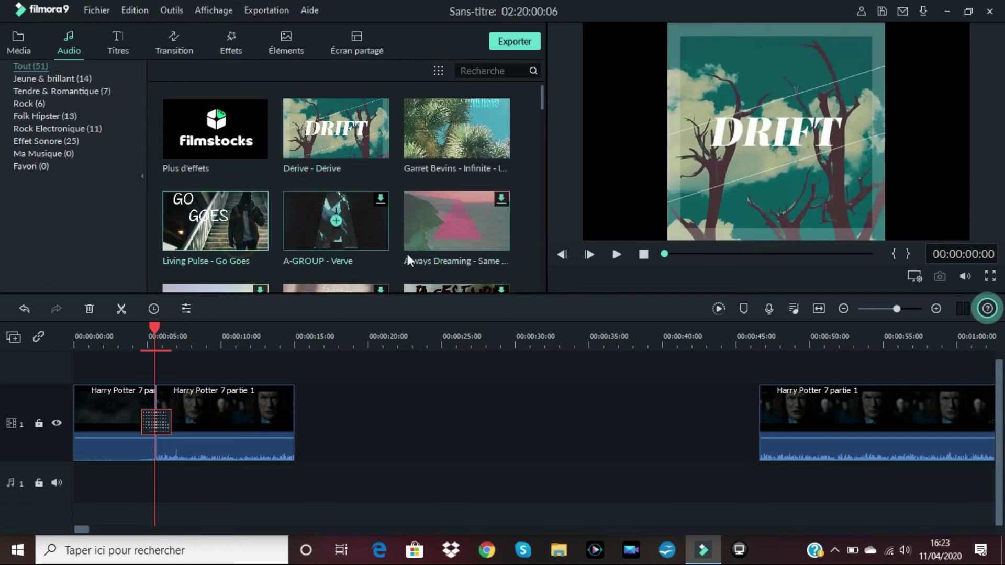
left_click(616, 254)
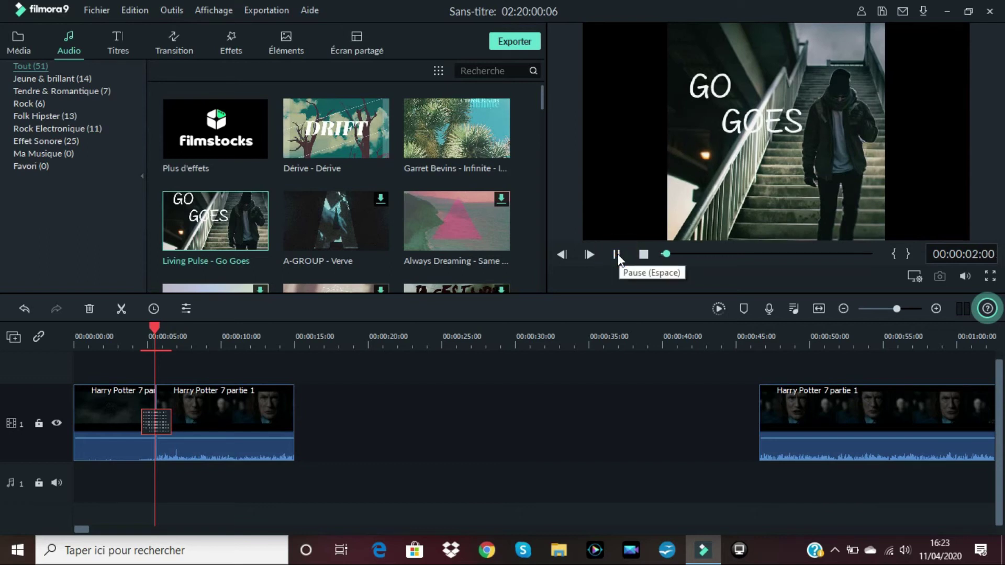
left_click(617, 255)
Add Living Pulse - Go Goes to audio track 1 at the start, play it with the clips from 00:00:00:00, and pause
mouse_move(207, 251)
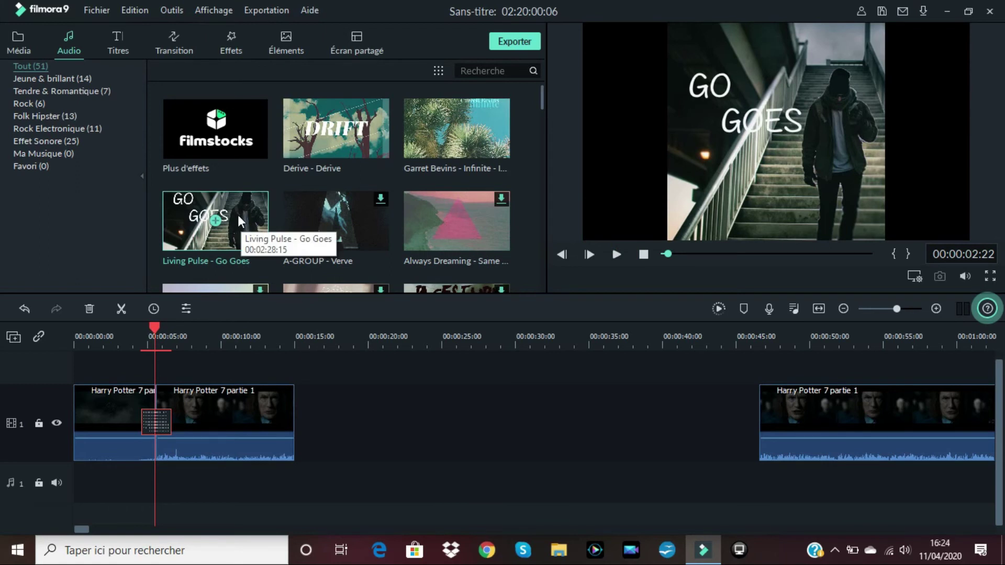
left_click_drag(237, 211, 79, 482)
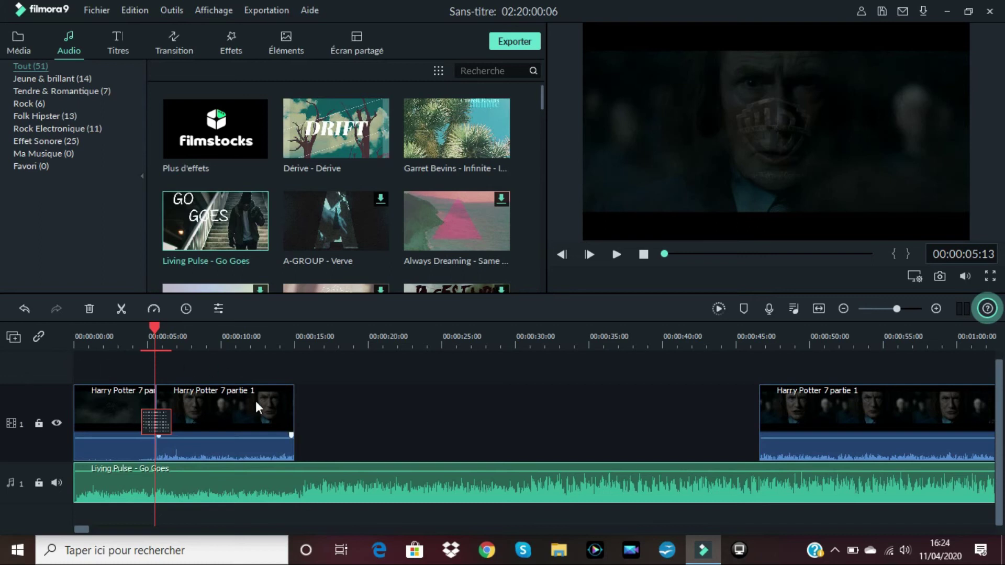
left_click_drag(153, 325, 75, 332)
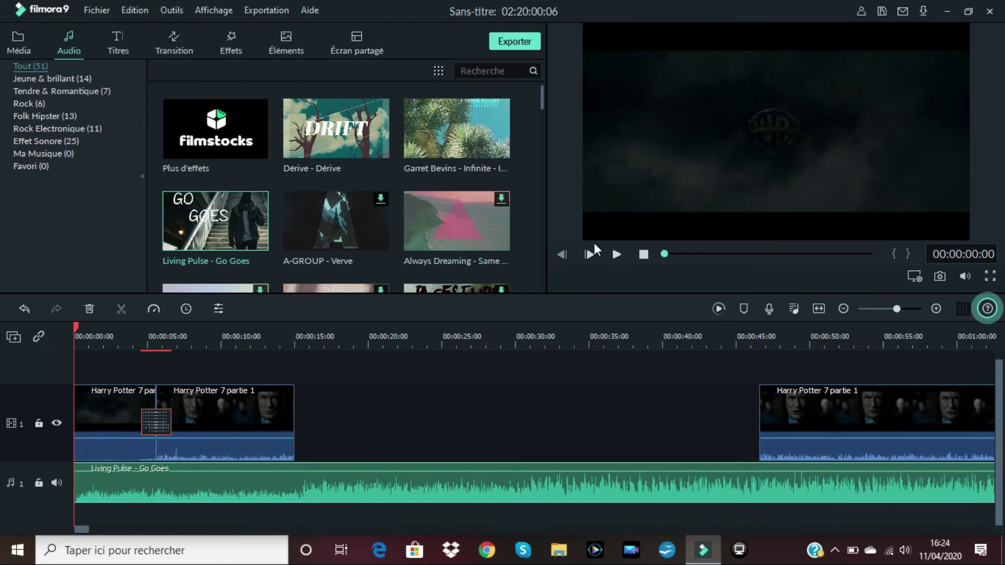
left_click(616, 254)
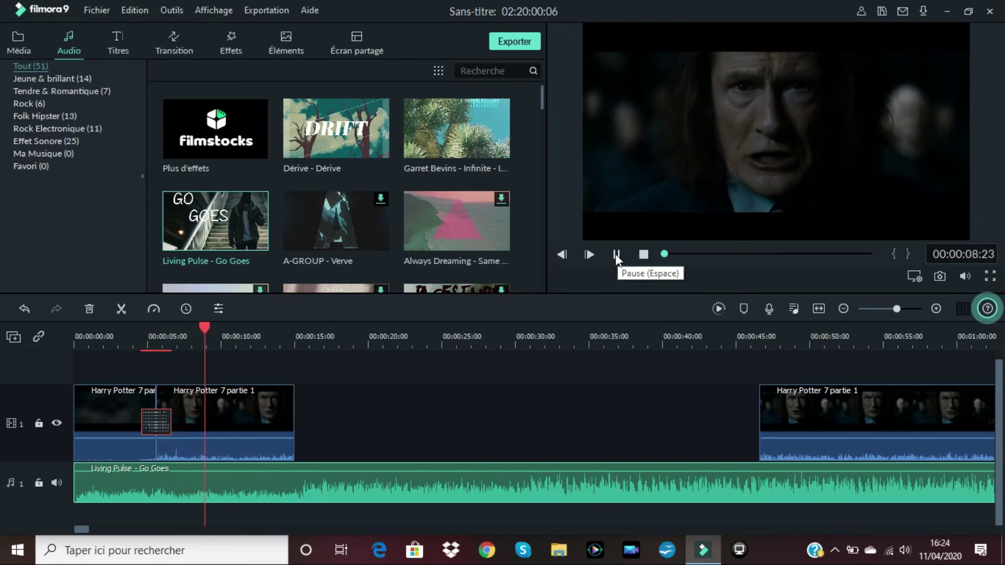
left_click(616, 255)
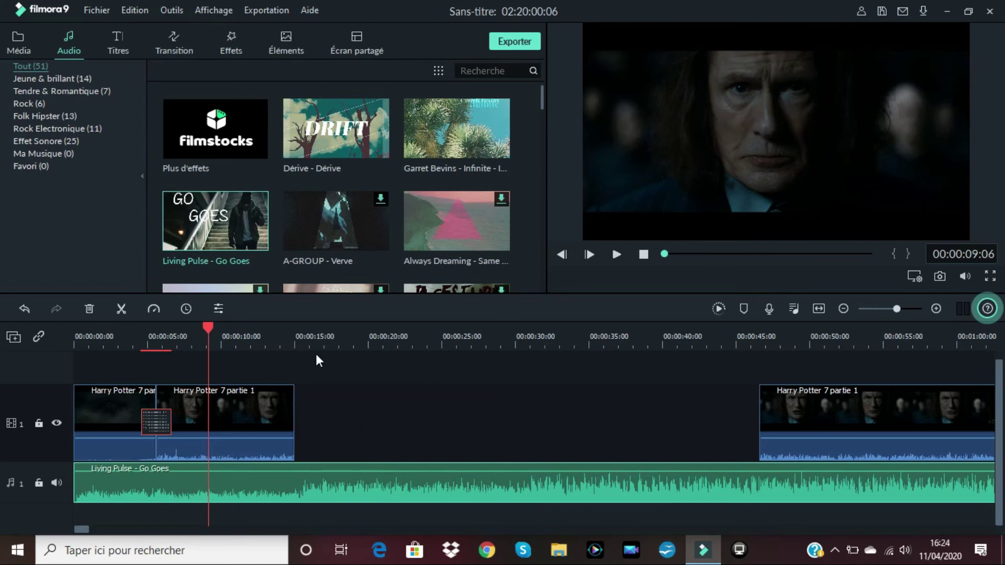
Split the Living Pulse - Go Goes track at 00:00:15:00, where the second clip ends, and move its remainder to about 00:00:19:00
left_click_drag(207, 327, 296, 342)
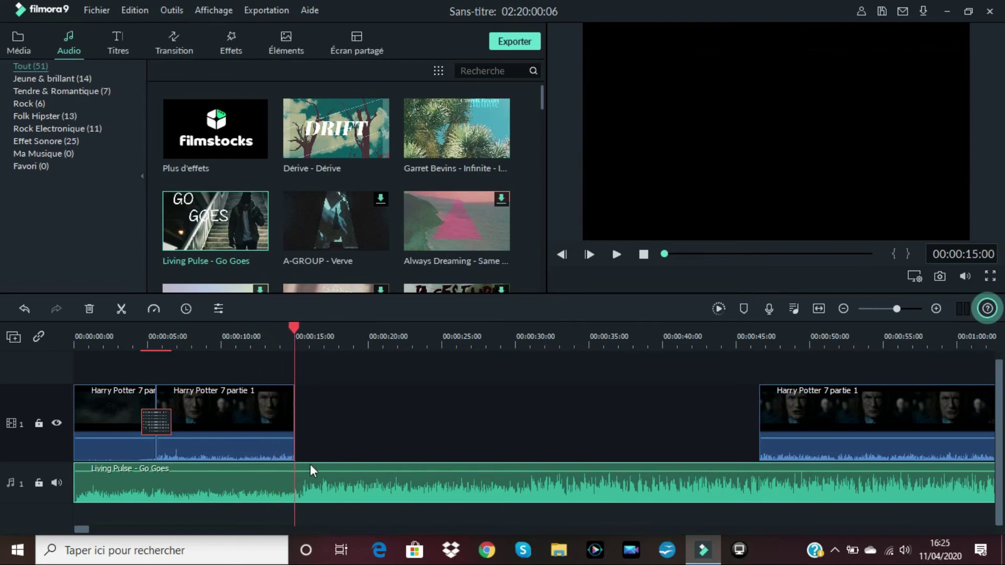
right_click(306, 482)
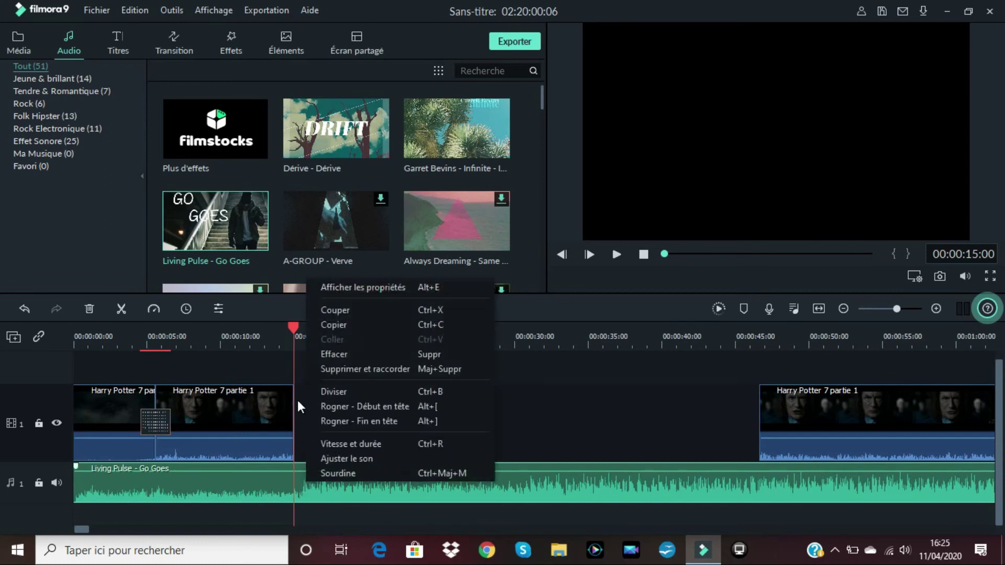
left_click(306, 498)
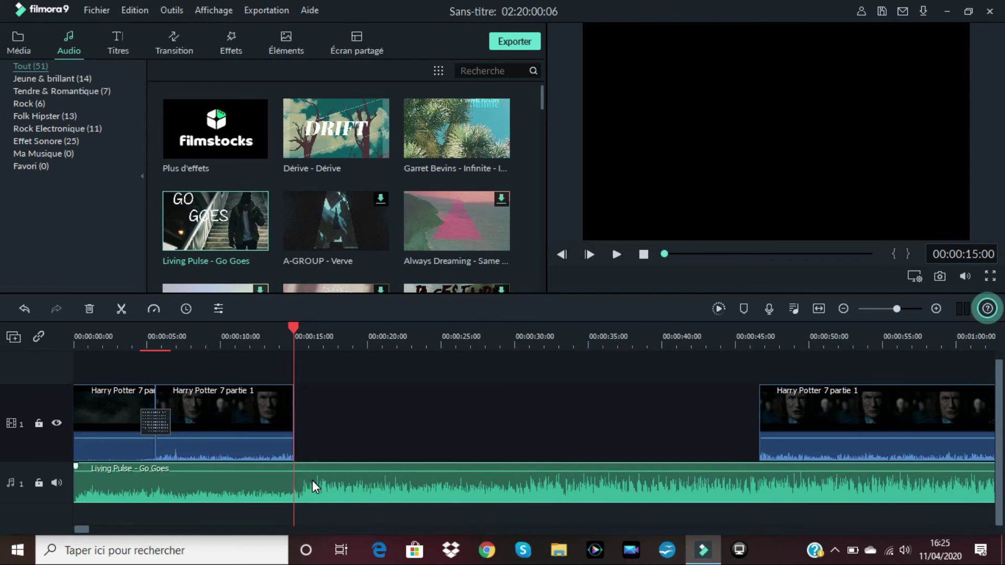
right_click(312, 480)
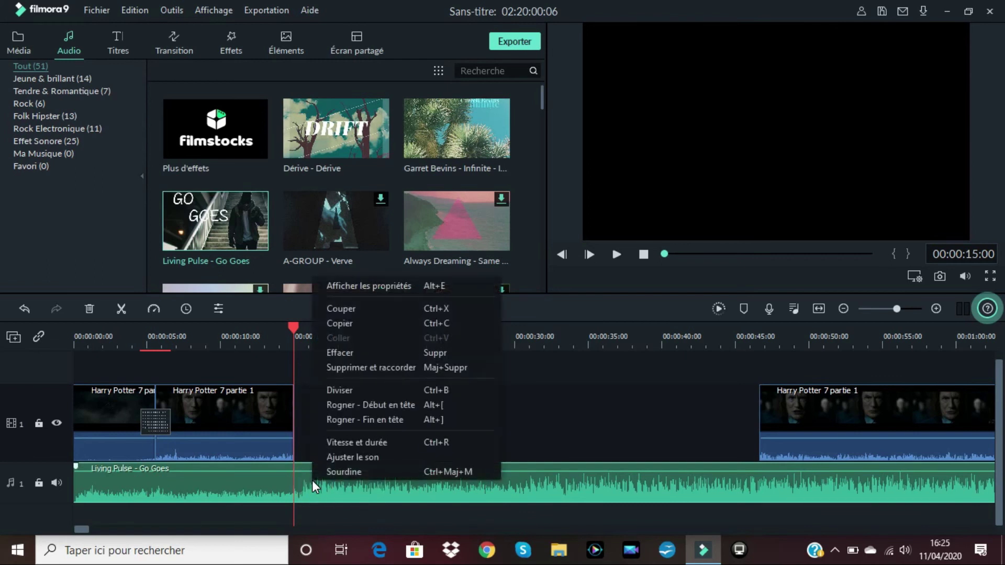
left_click(336, 391)
left_click_drag(368, 492, 427, 494)
mouse_move(290, 326)
left_mouse_down()
mouse_move(276, 326)
mouse_move(285, 334)
left_mouse_up()
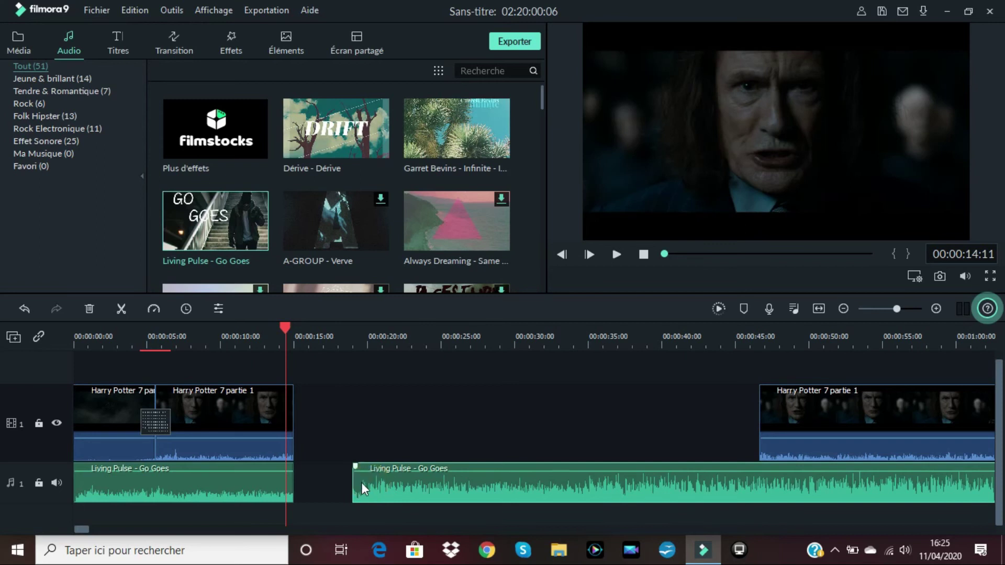
Delete the split-off music remainder and shift the separate Harry Potter 7 partie 1 clip earlier, to about 00:00:30:00
left_click(350, 392)
left_click_drag(444, 421, 666, 427)
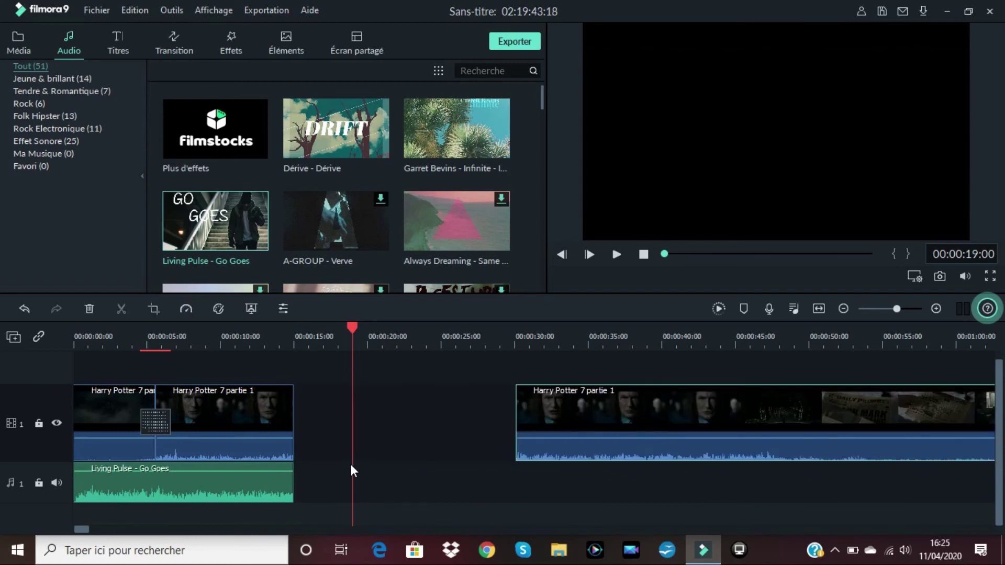
left_click(81, 530)
left_click_drag(349, 324, 341, 342)
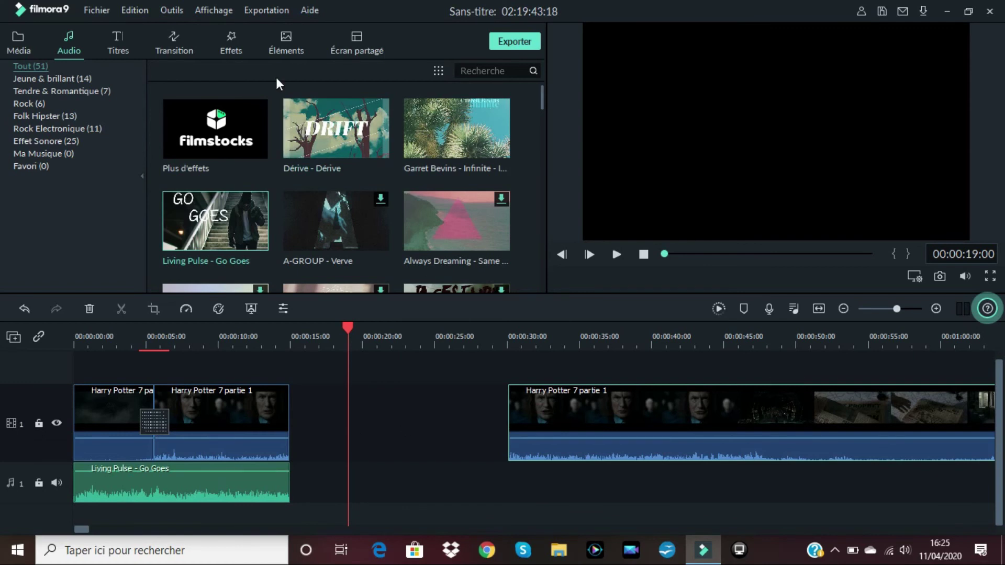
Find the charbon filter in the effects library and apply it to the first Harry Potter clip
left_click(230, 43)
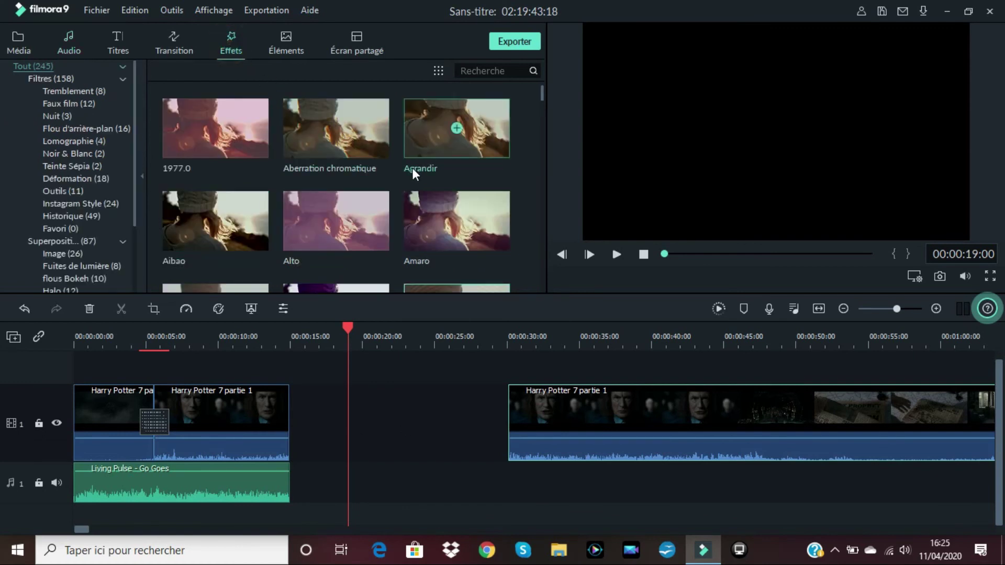
scroll(412, 168, "down", 4)
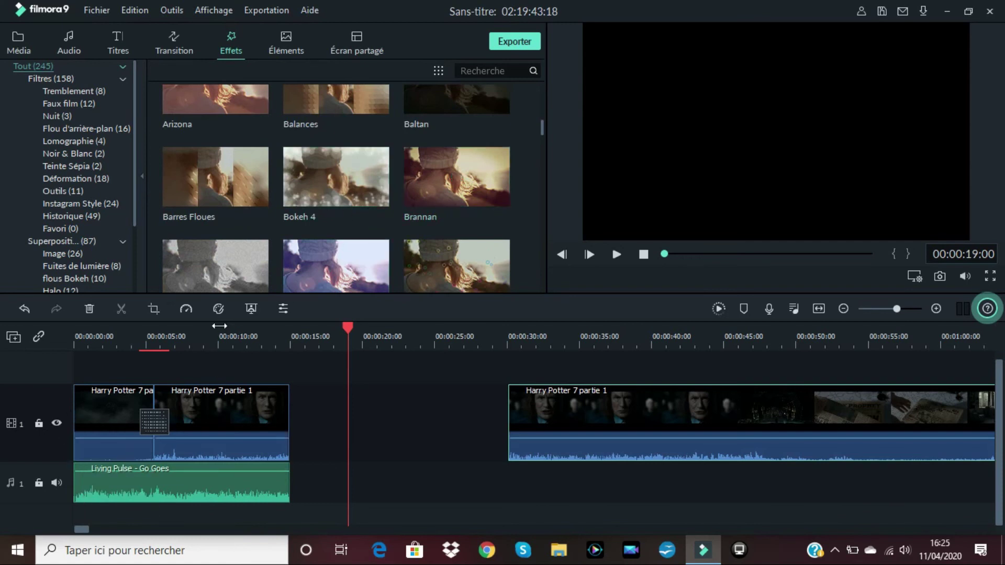
scroll(249, 240, "down", 3)
scroll(262, 225, "down", 3)
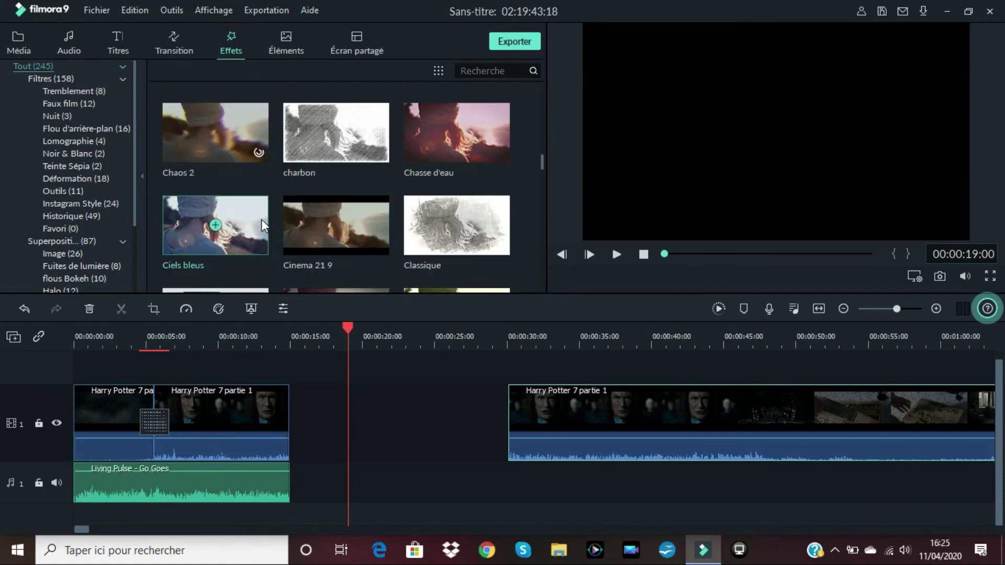
left_click_drag(297, 124, 66, 416)
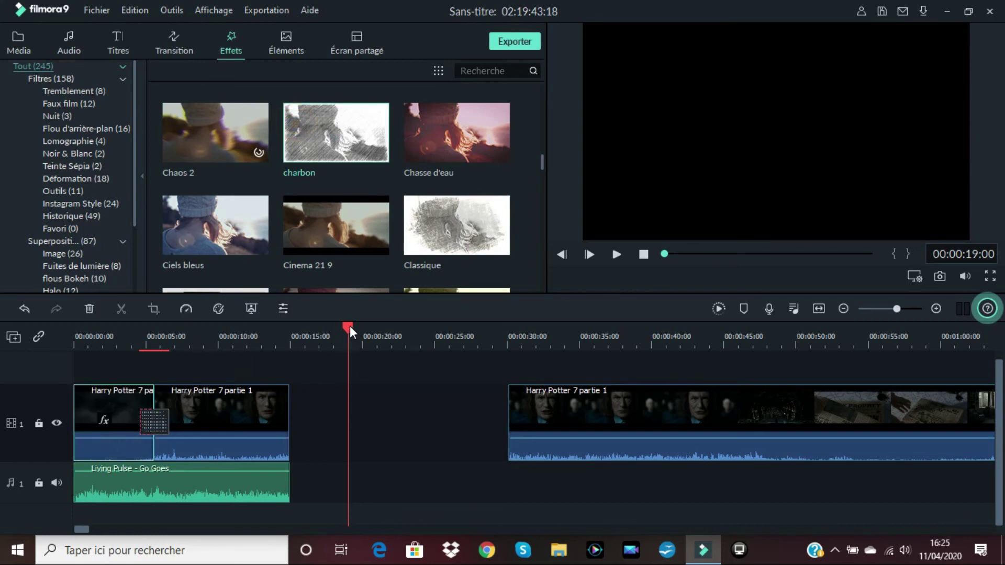
Play the sequence from 00:00:00:00 to check the charbon effect, and pause in the second clip
left_click_drag(347, 322, 47, 354)
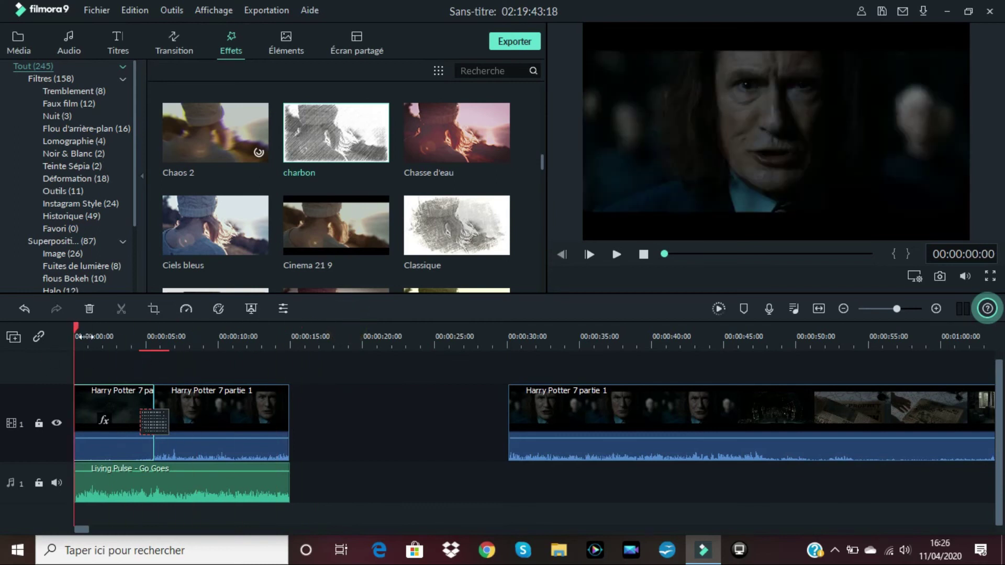
left_click(614, 254)
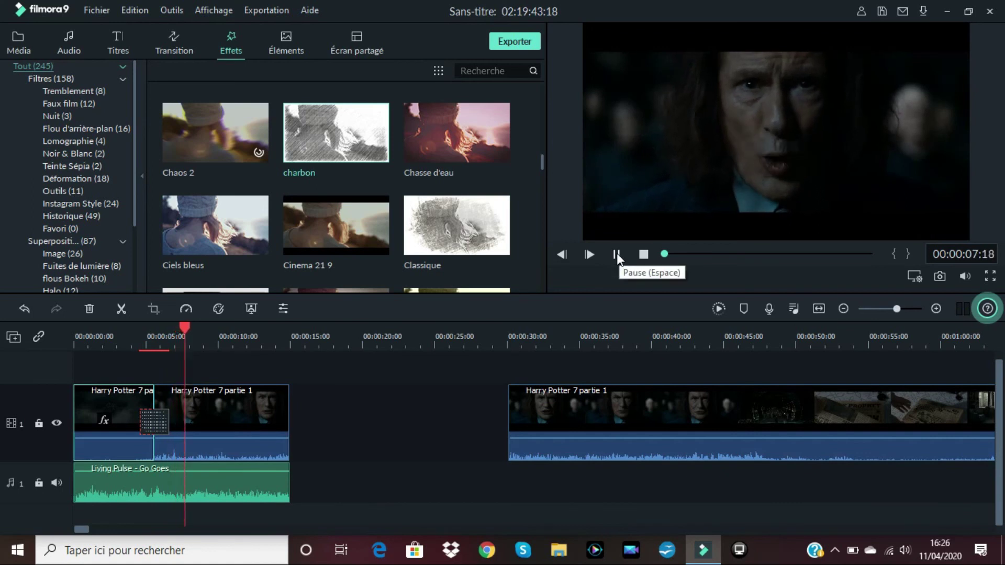
left_click(617, 254)
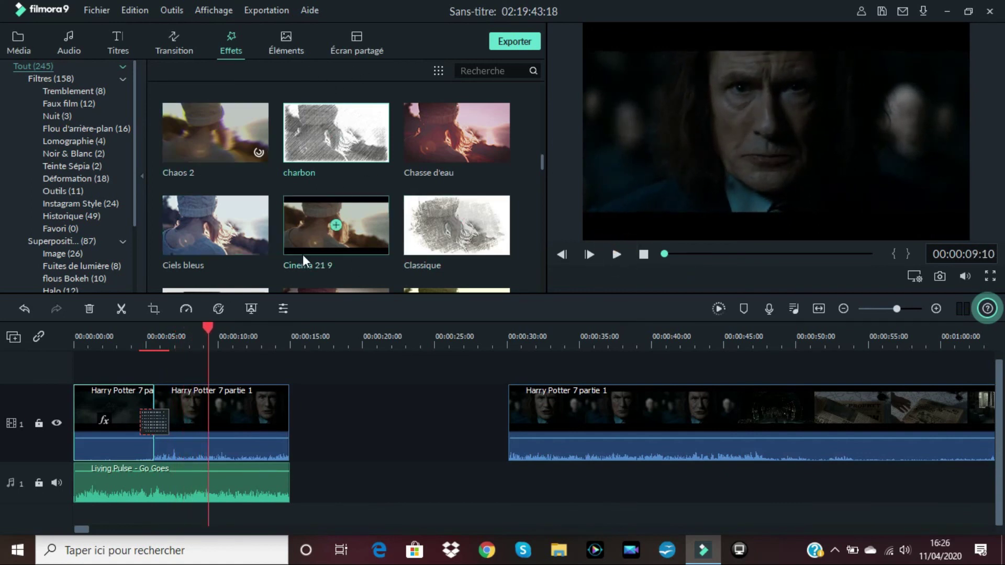
Browse the full effects library, previewing filters such as Mosaïque, Mosaïque 1 and Mosaïque 2, and return to its beginning
scroll(346, 188, "down", 5)
scroll(347, 187, "down", 6)
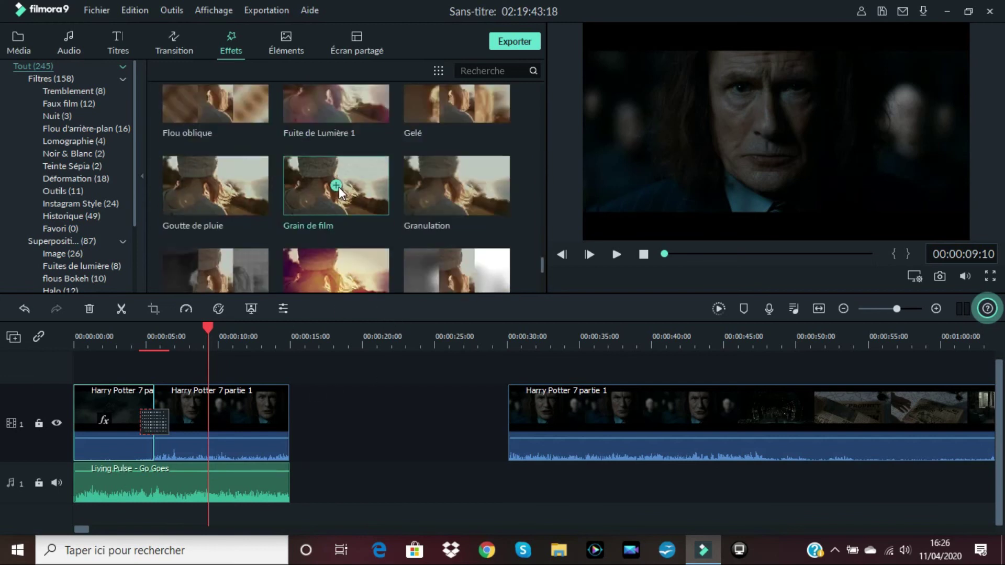
scroll(471, 226, "down", 4)
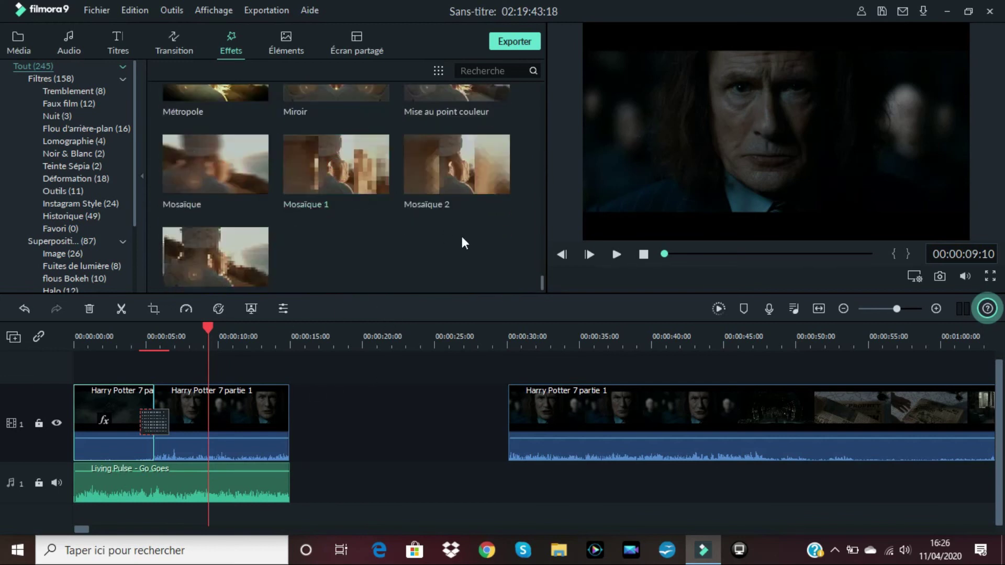
mouse_move(199, 157)
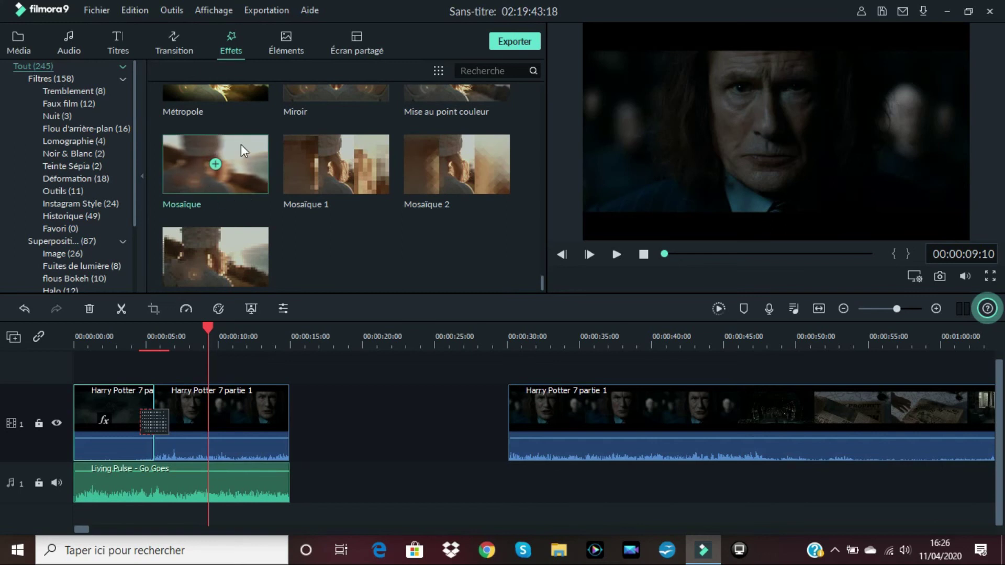
mouse_move(293, 174)
scroll(434, 238, "down", 2)
scroll(491, 240, "up", 2)
mouse_move(430, 156)
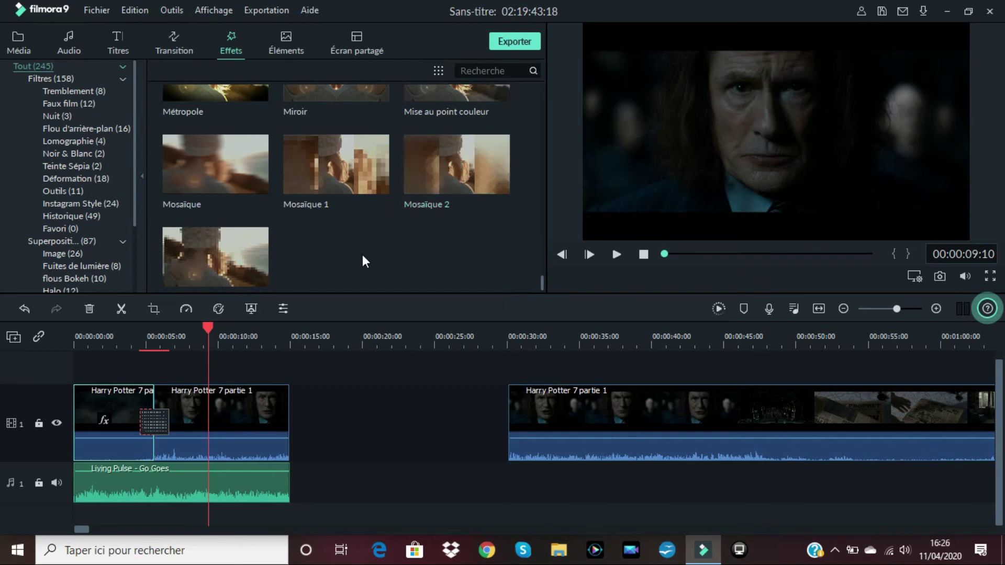
scroll(362, 253, "down", 3)
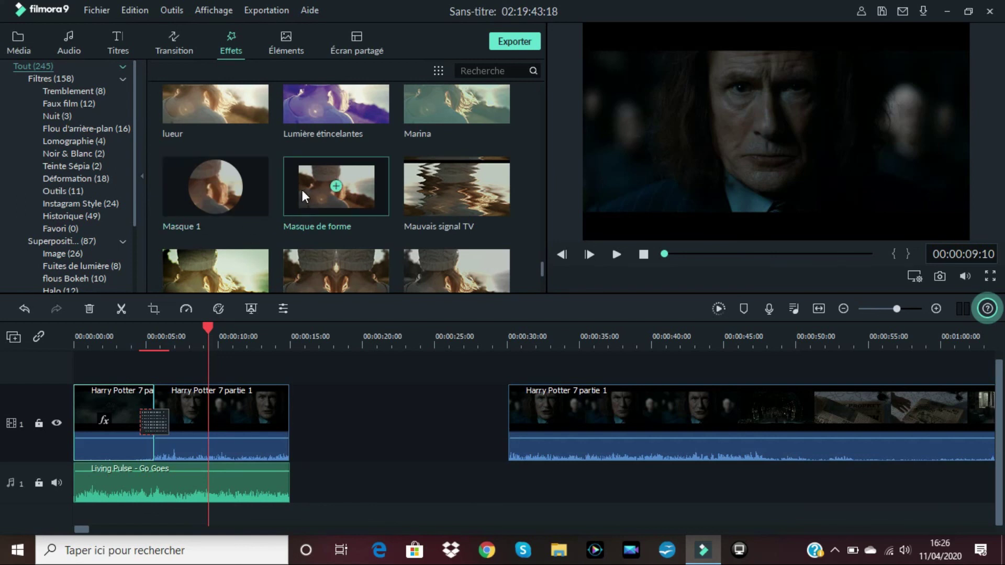
scroll(303, 190, "up", 2)
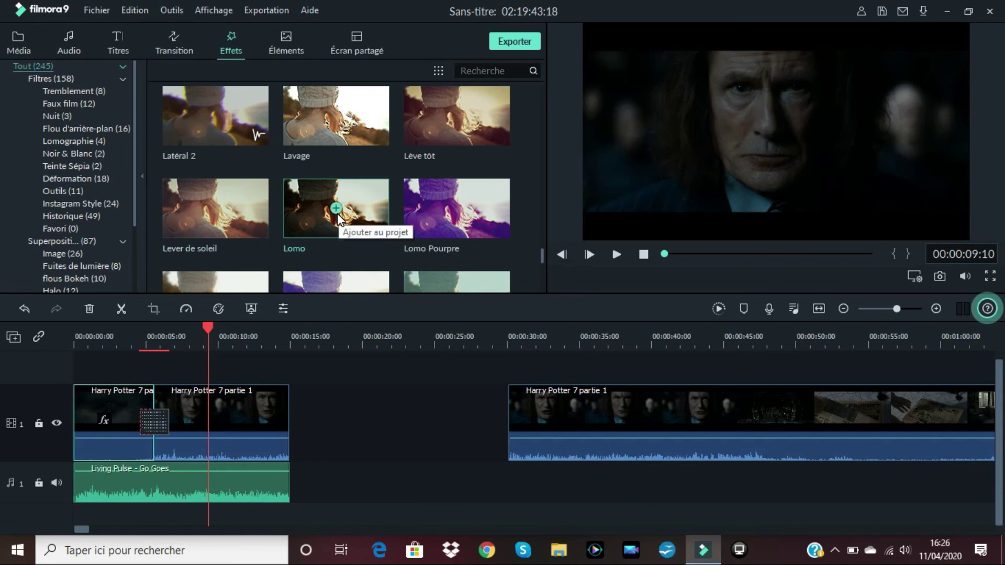
scroll(340, 214, "up", 6)
scroll(355, 201, "down", 9)
scroll(360, 241, "up", 6)
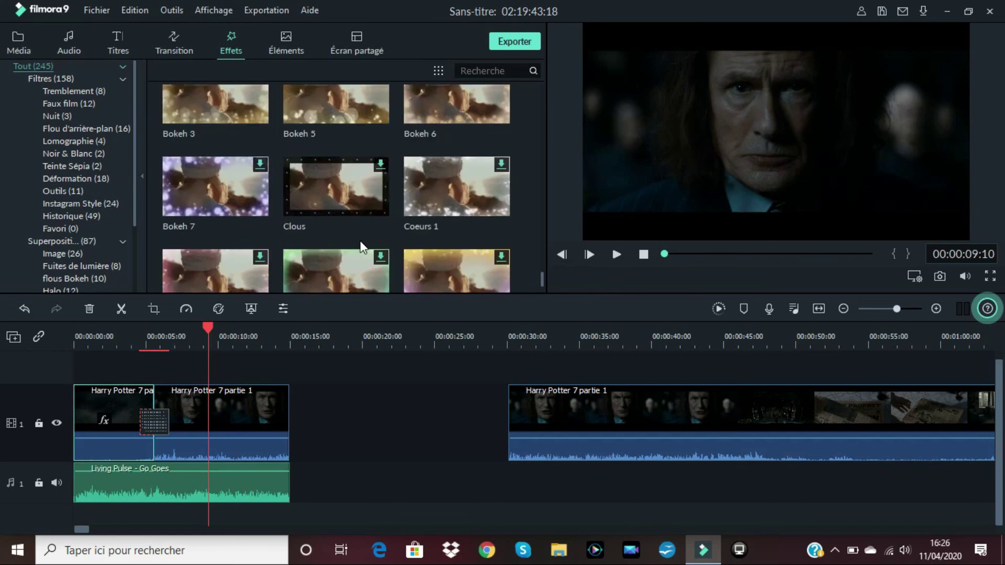
scroll(360, 246, "down", 10)
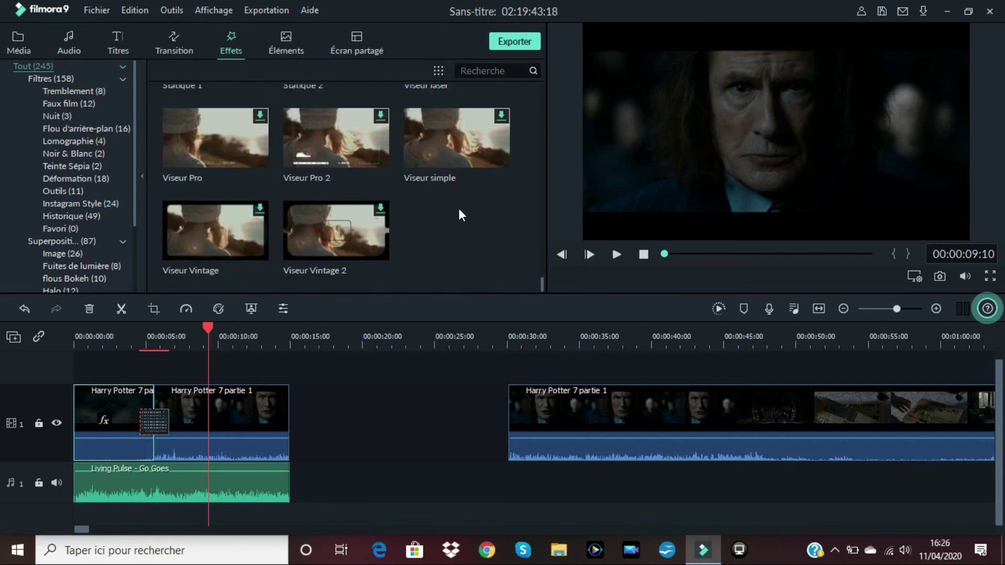
scroll(458, 208, "up", 8)
scroll(474, 185, "up", 10)
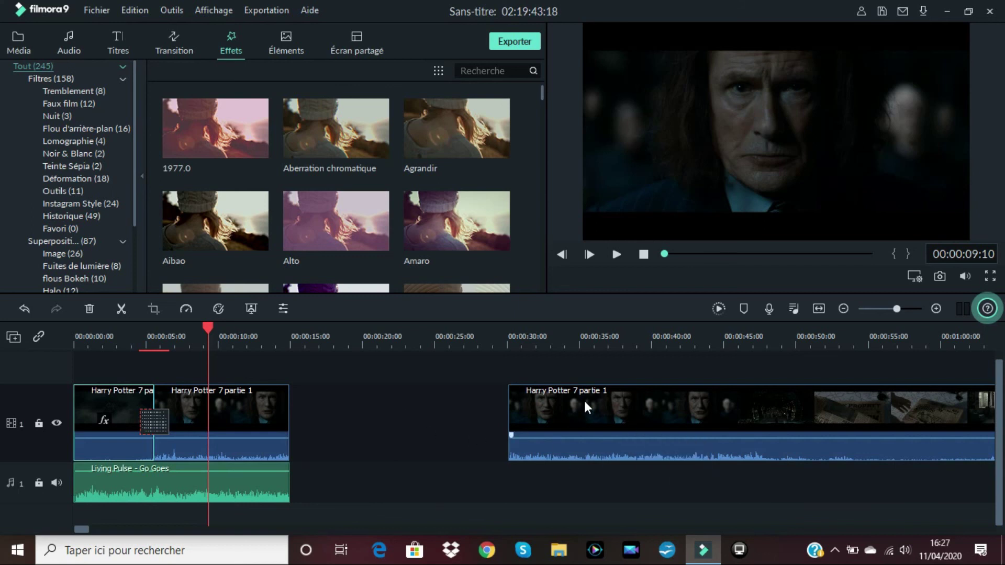
Delete the separate Harry Potter clip after the gap, and compare the frames at 00:00:03:12 and 00:00:09:20
left_click(539, 402)
key("Delete")
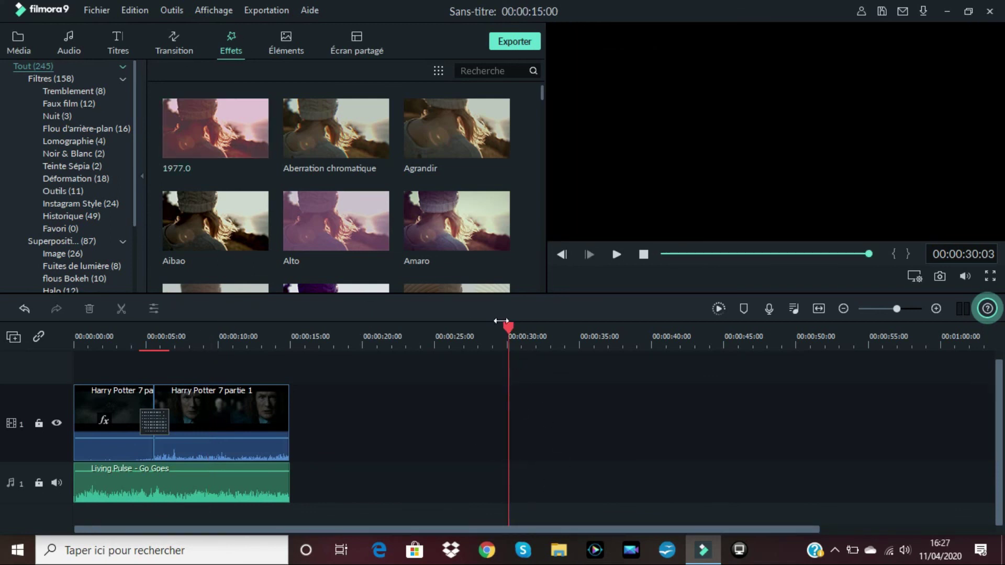
mouse_move(509, 329)
left_mouse_down()
mouse_move(269, 316)
mouse_move(123, 325)
left_mouse_up()
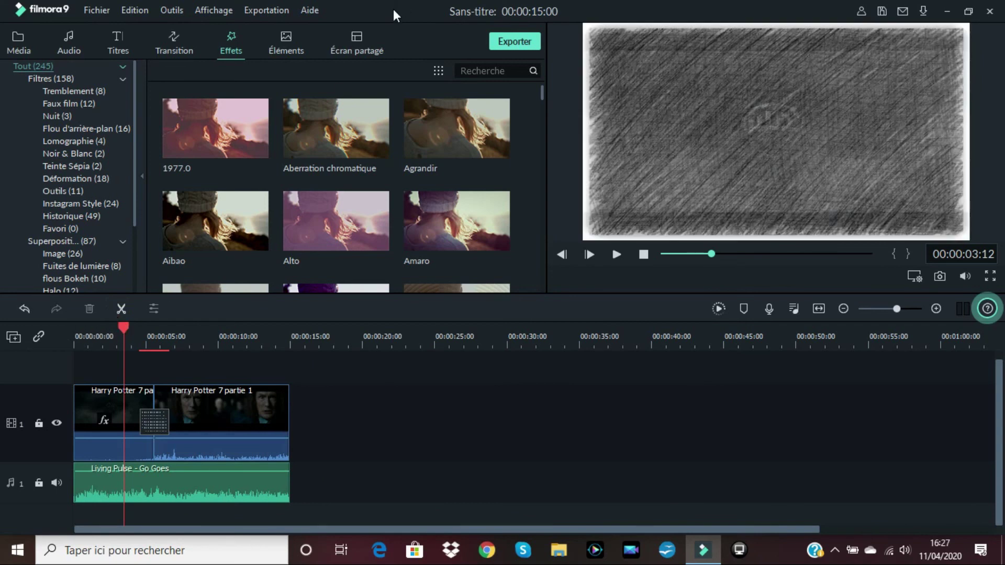
left_click_drag(122, 327, 216, 322)
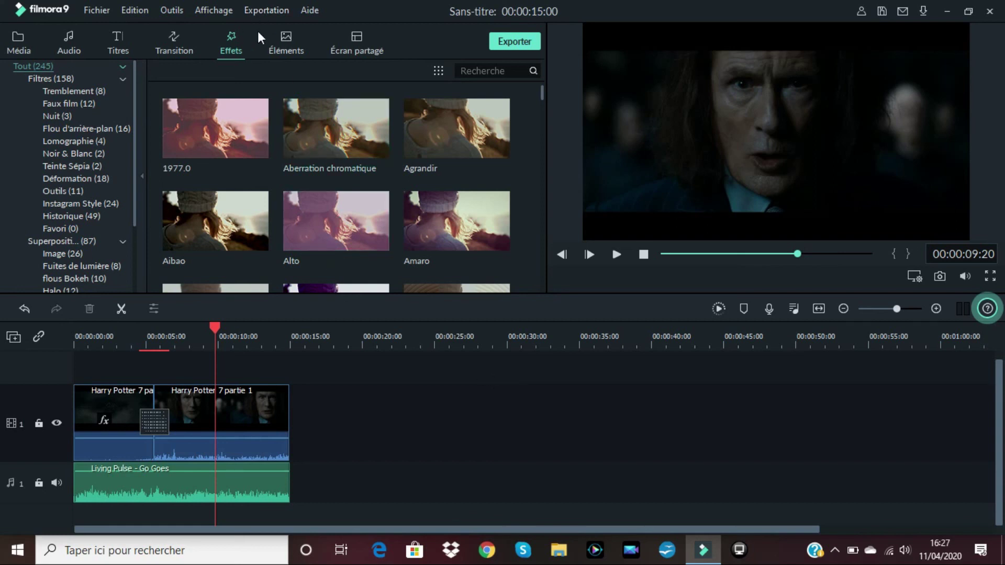
Review the export settings for devices, YouTube and local files, and close the export window without exporting
left_click(259, 12)
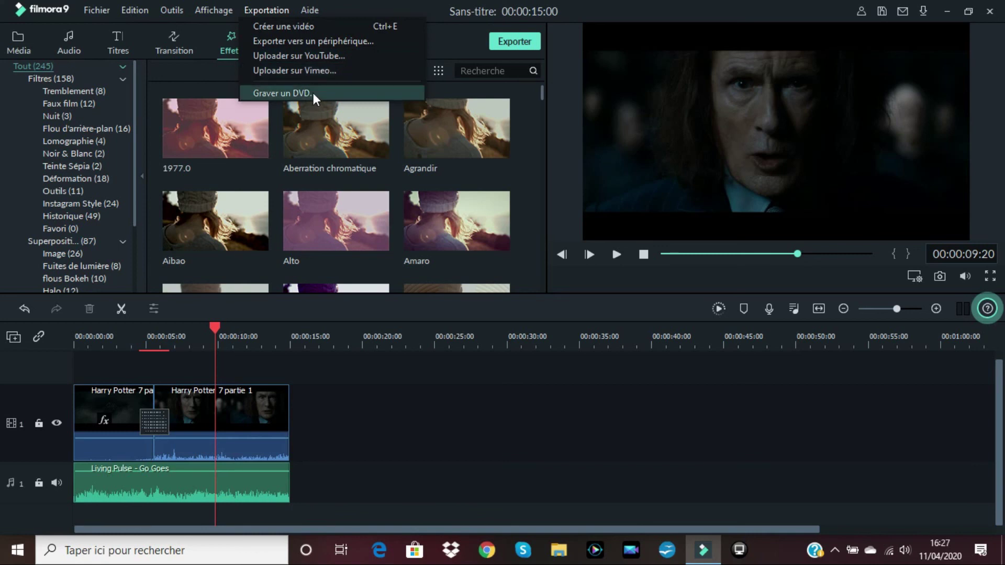
left_click(377, 41)
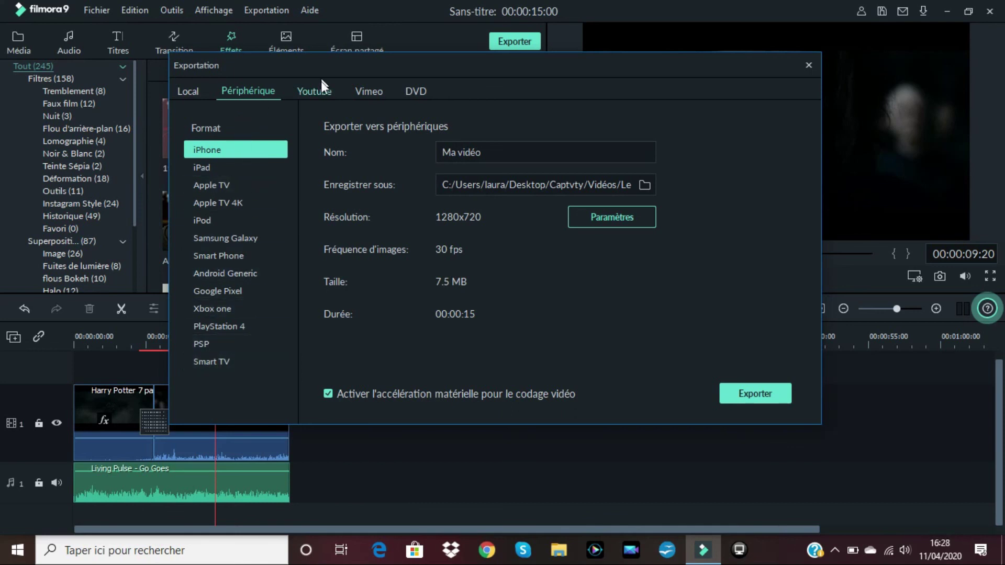
left_click(308, 92)
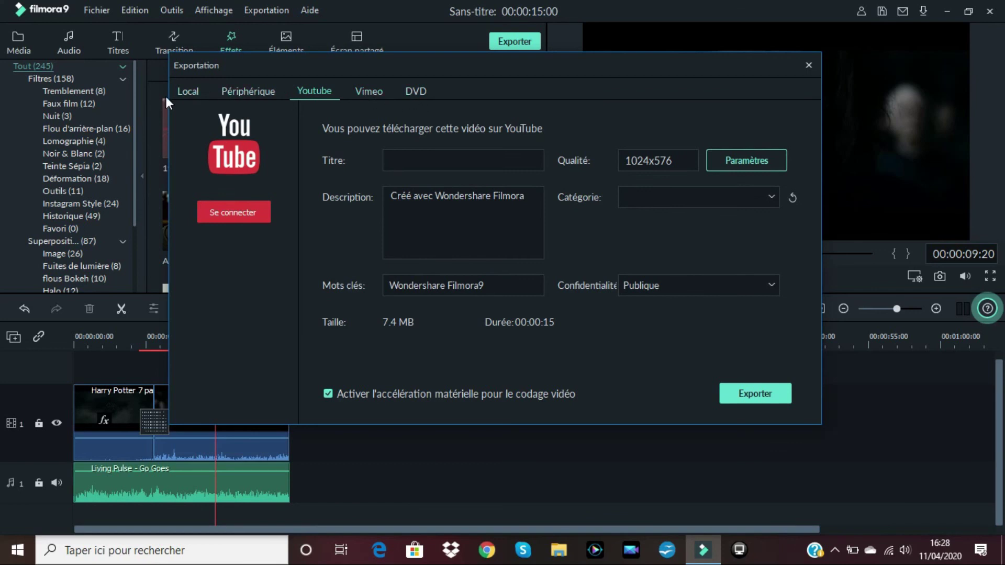
left_click(188, 92)
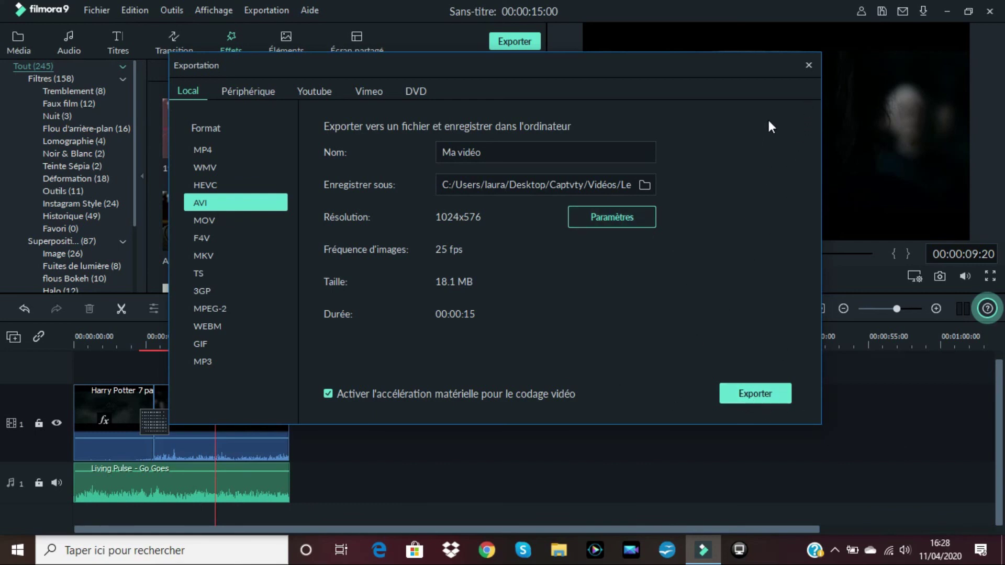
left_click(809, 66)
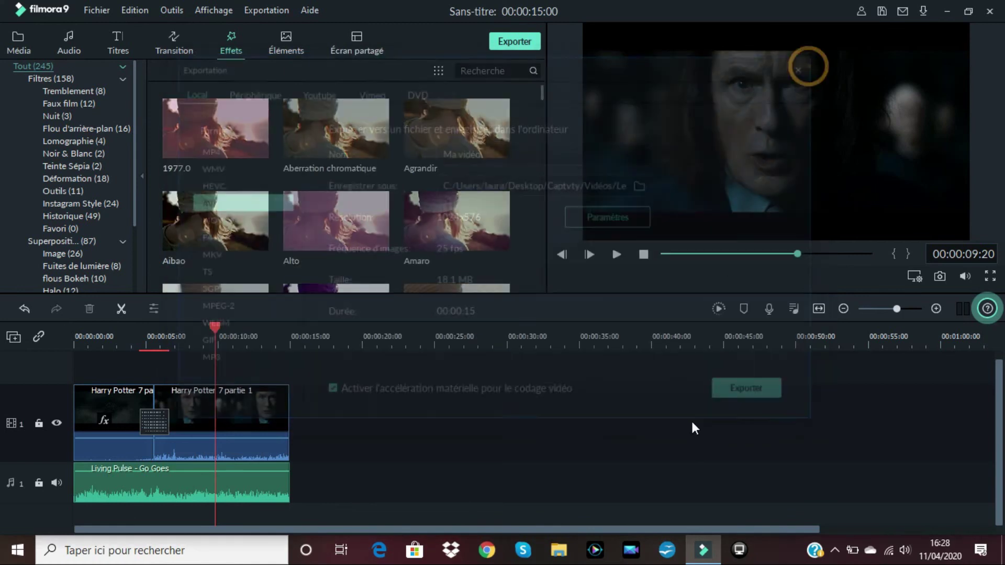